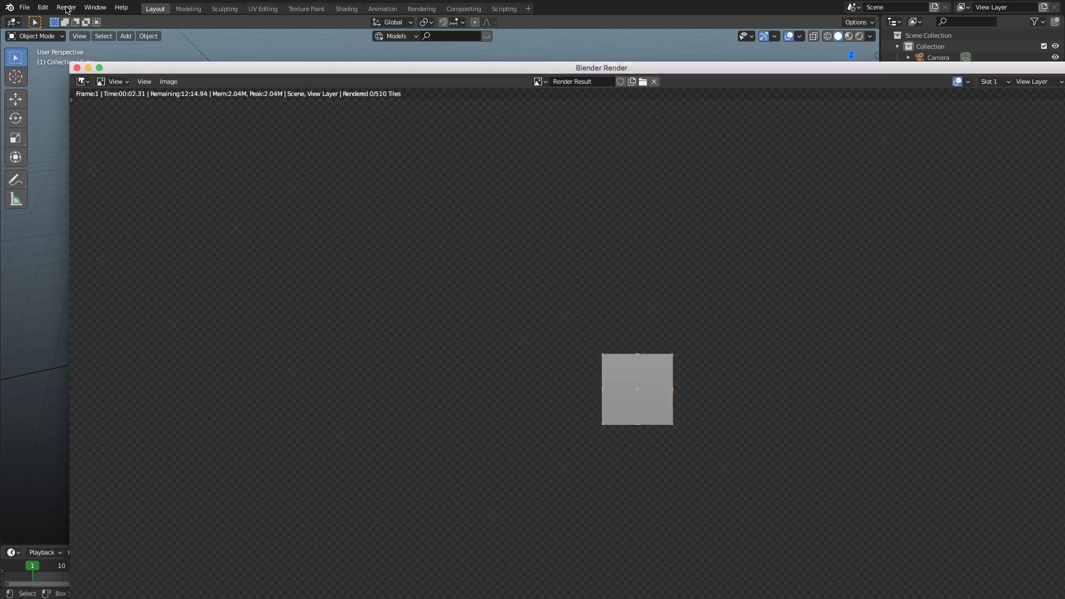
# Examine the in-progress cube render in its own window, zoomed out to show the whole frame, and close that window
pyautogui.click(66, 8)
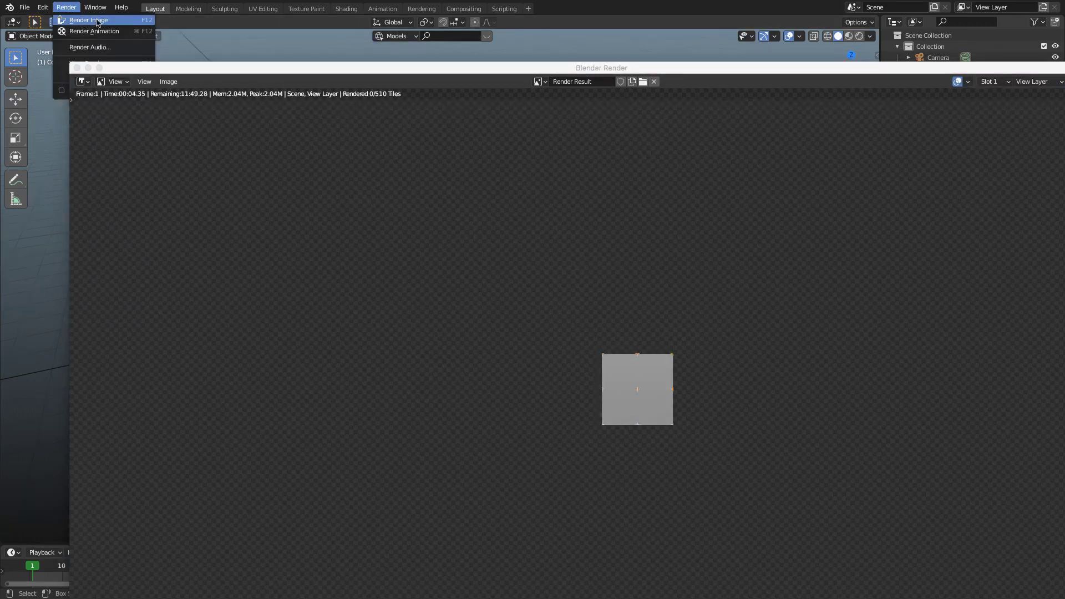
pyautogui.click(64, 5)
pyautogui.moveTo(253, 66); pyautogui.dragTo(184, 3)
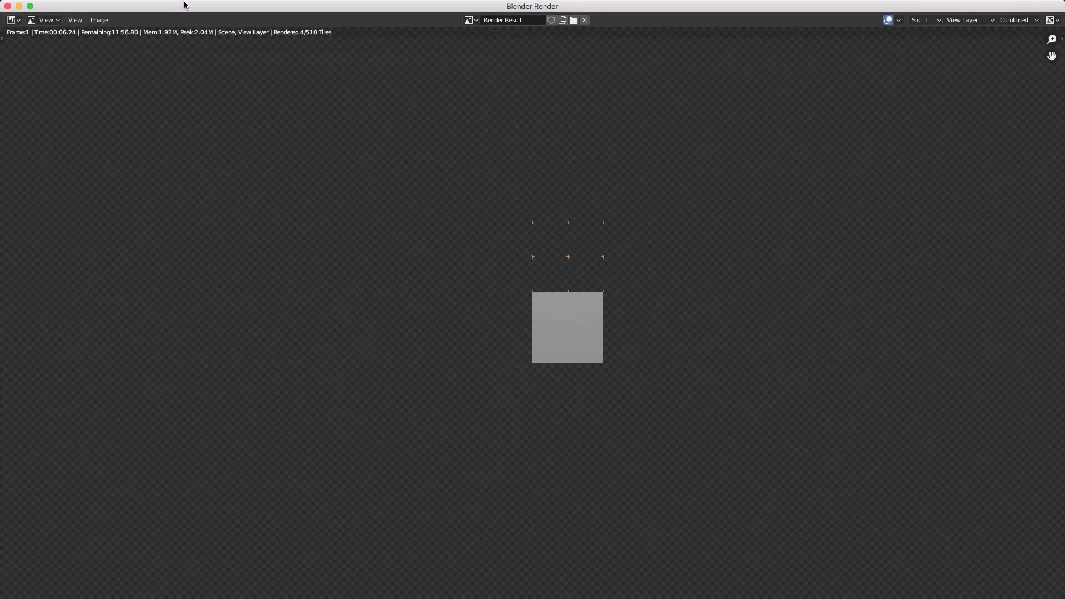
pyautogui.scroll(-4, 591, 311)
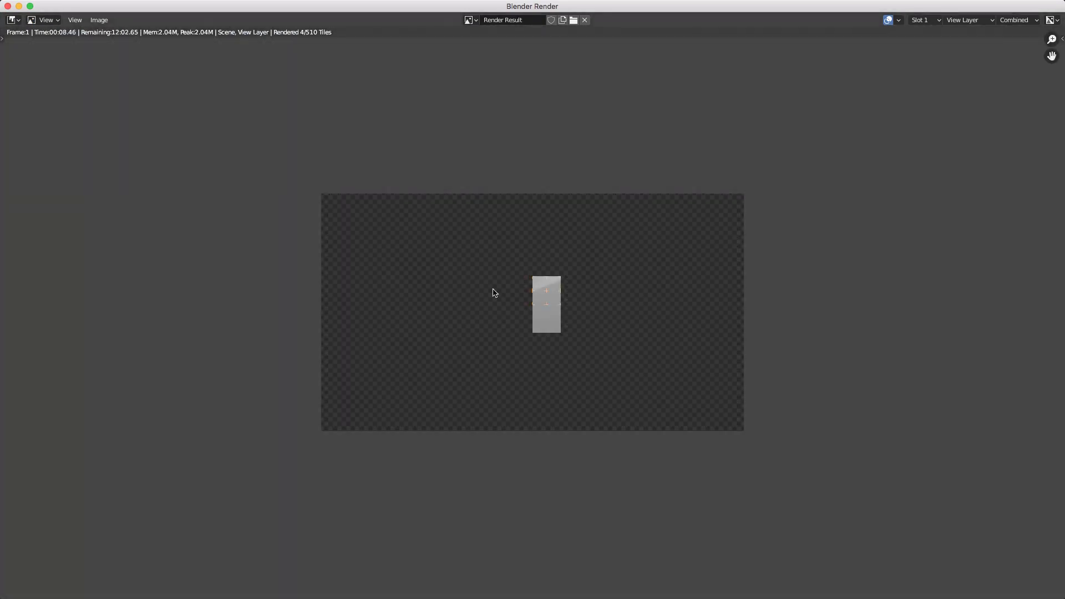
pyautogui.click(8, 6)
pyautogui.moveTo(467, 301); pyautogui.dragTo(467, 301, button='middle')
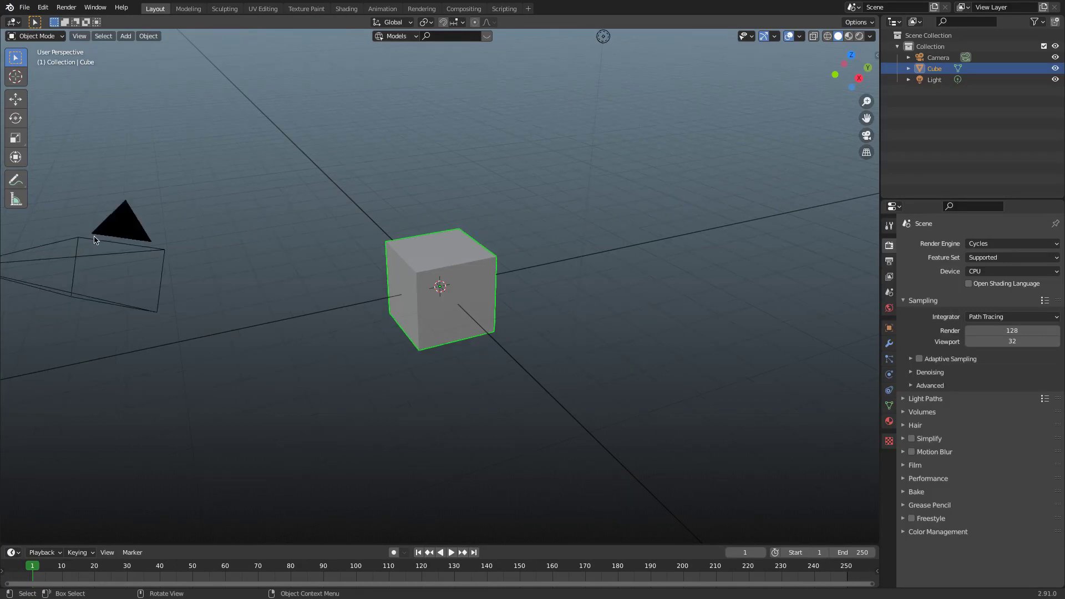
pyautogui.click(163, 264)
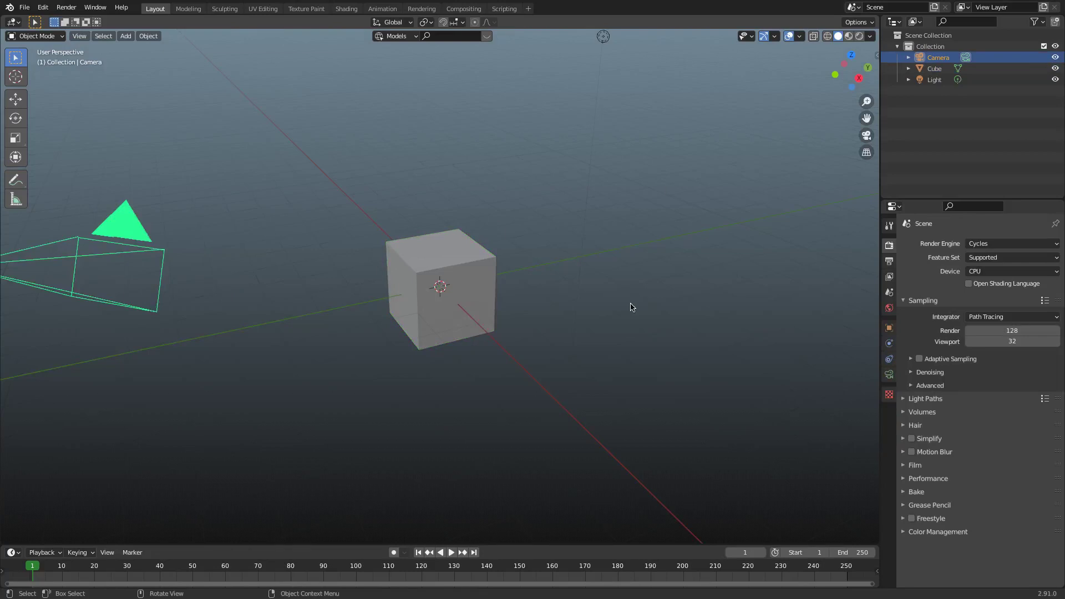
pyautogui.click(591, 309)
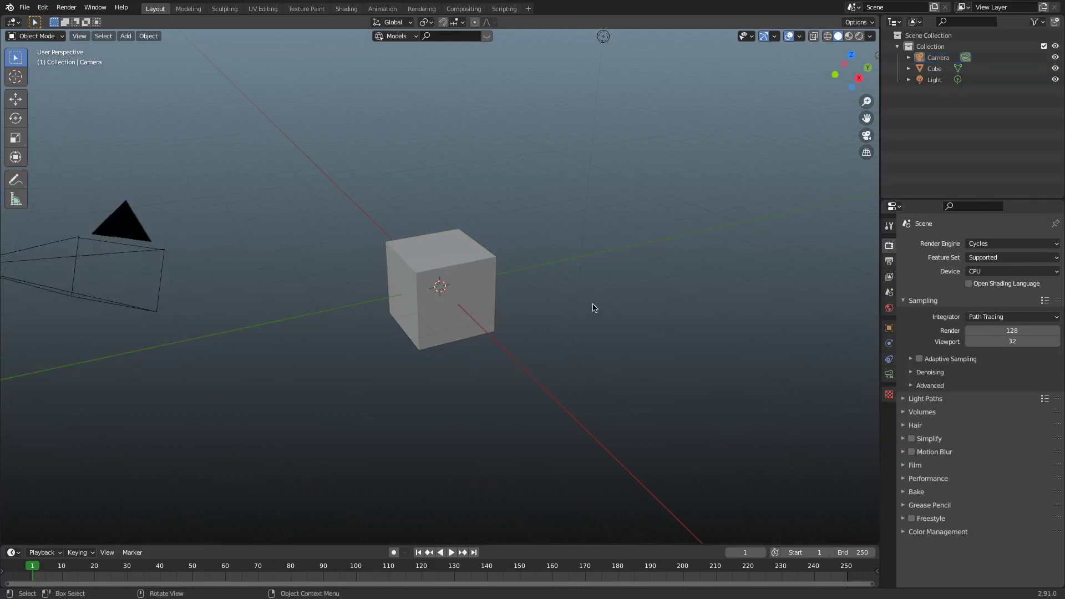
pyautogui.scroll(-2, 541, 292)
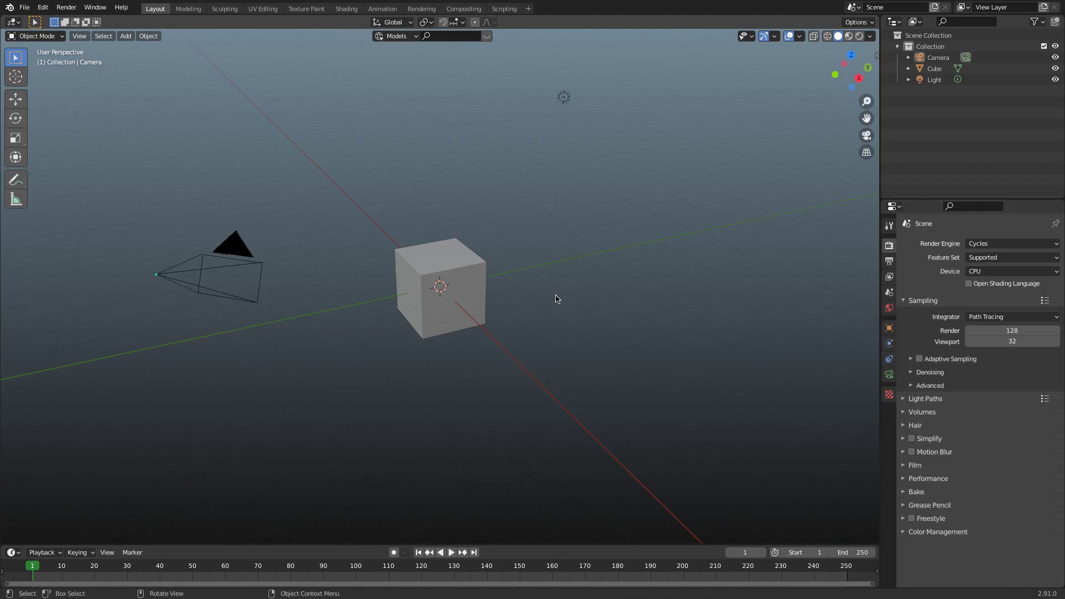
# Review the available render engines and feature sets, keeping Cycles with the Supported feature set
pyautogui.click(985, 245)
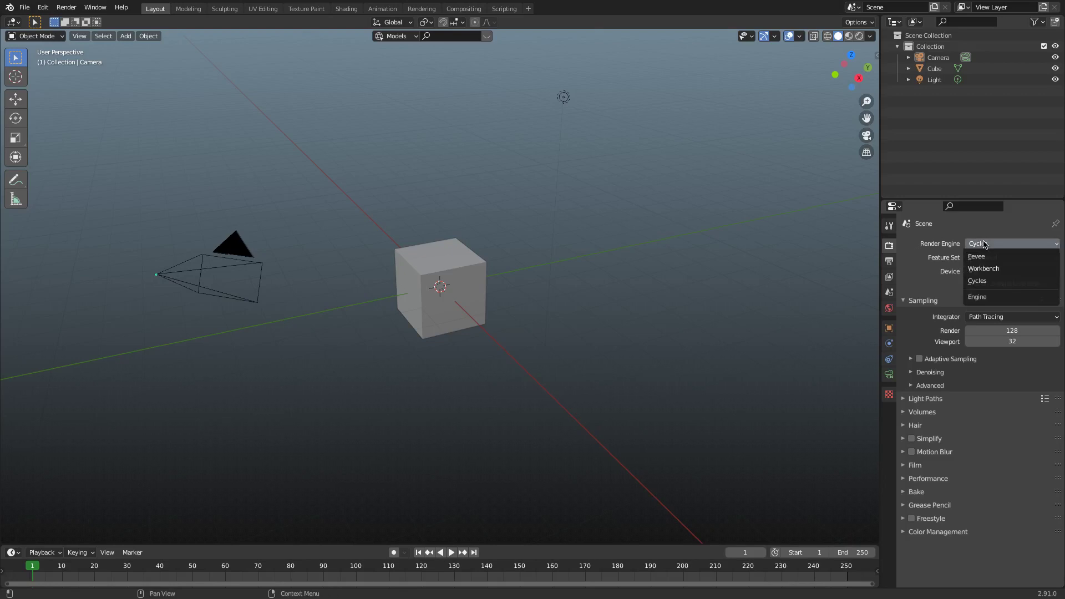
pyautogui.click(985, 244)
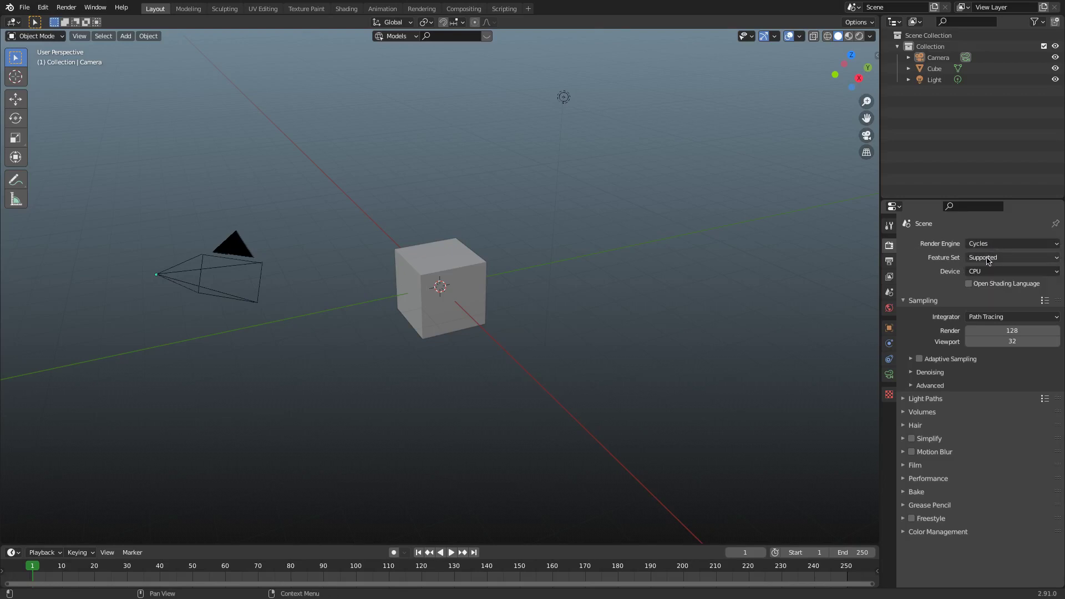
pyautogui.click(997, 258)
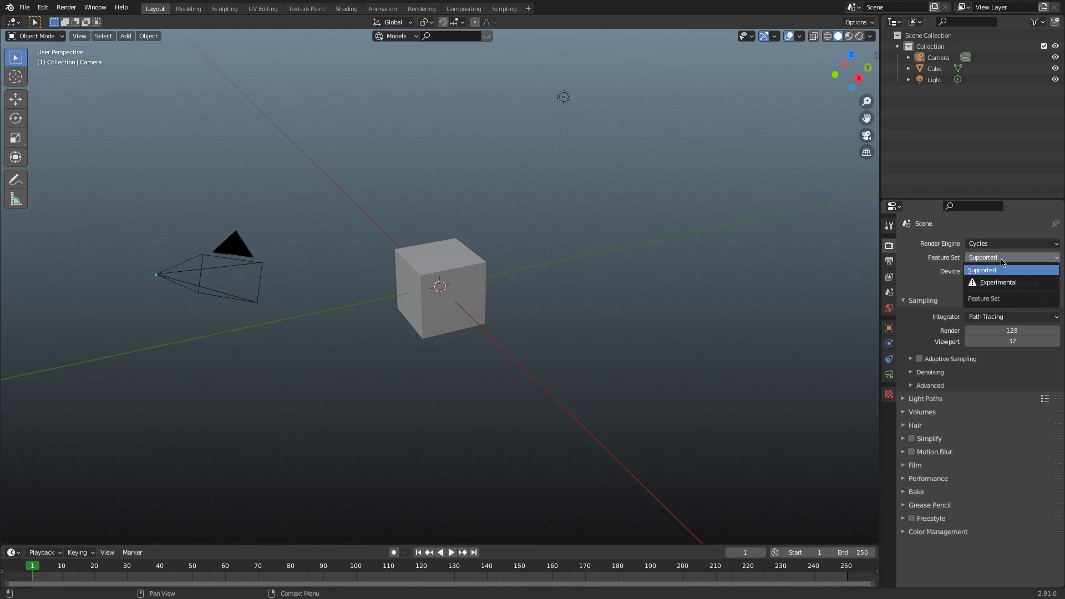
pyautogui.click(997, 269)
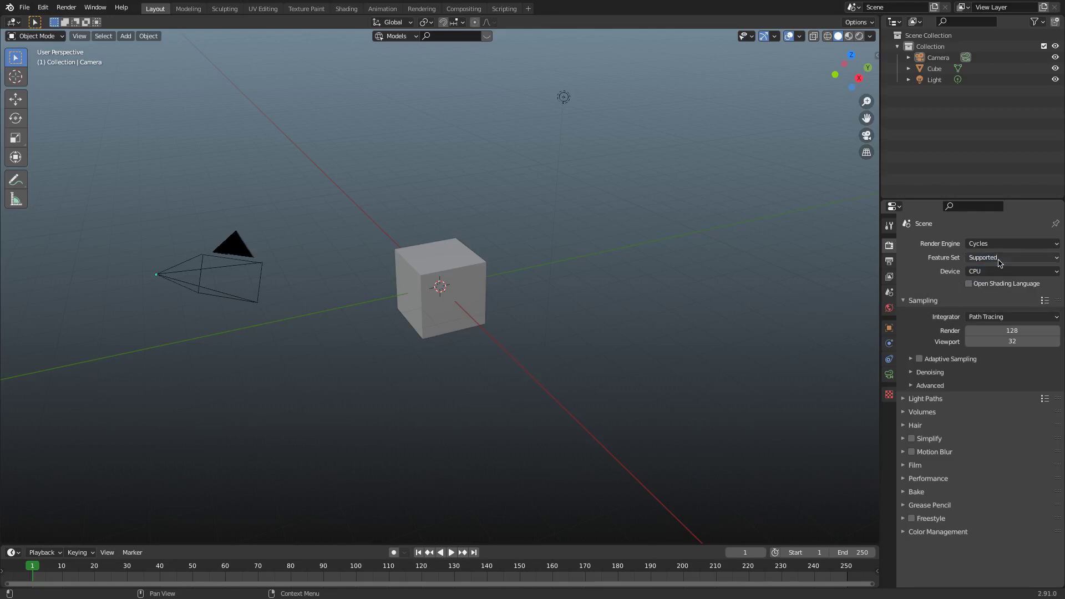
pyautogui.click(993, 272)
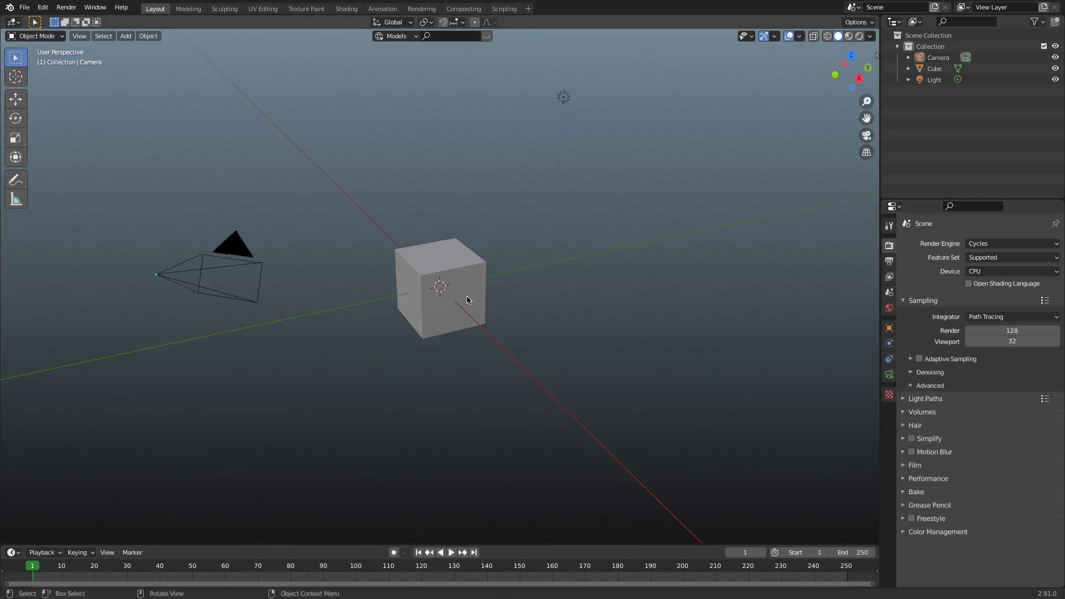
# Select the cube, look at its mesh data properties, and return to the render properties
pyautogui.click(935, 69)
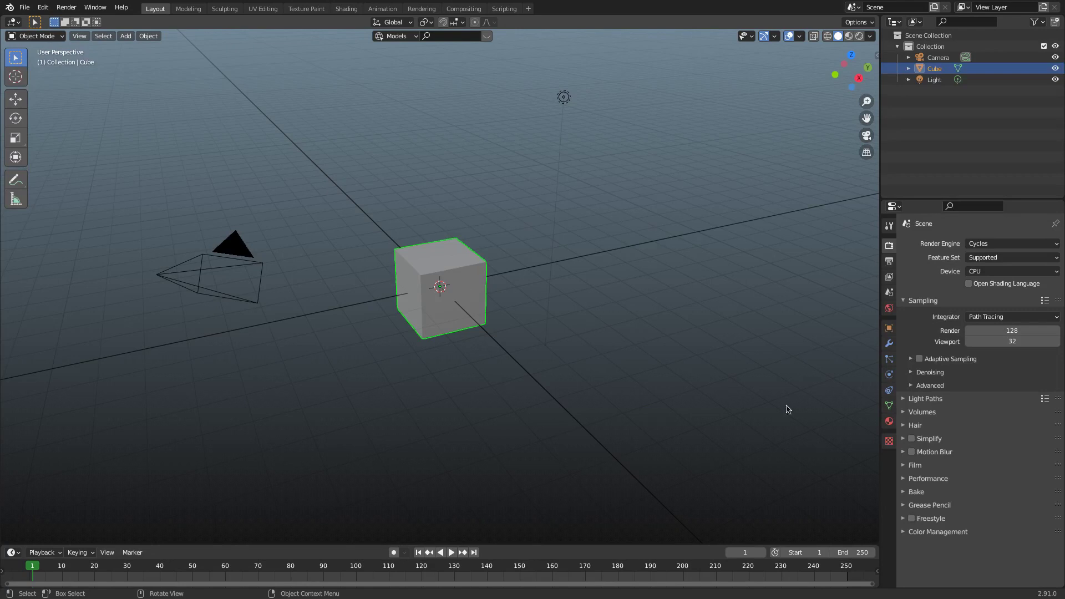
pyautogui.click(890, 405)
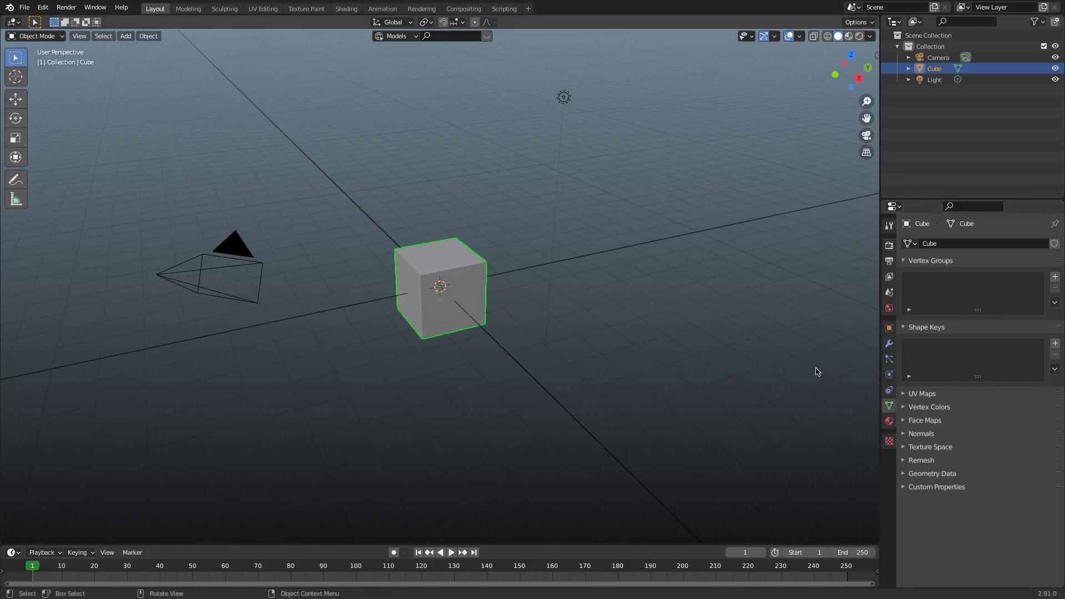
pyautogui.click(888, 245)
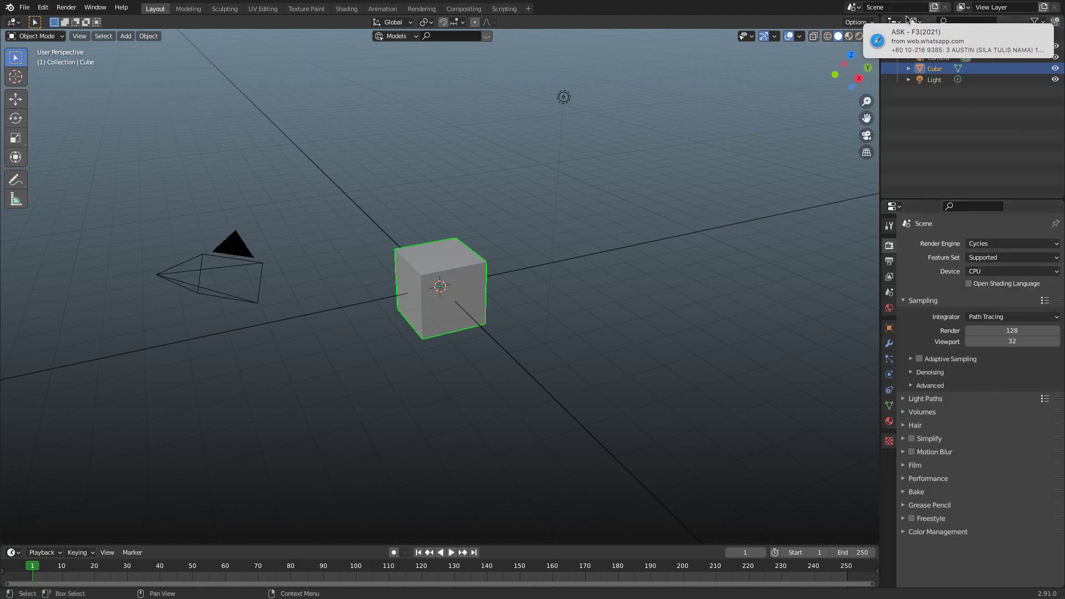
# Try GPU Compute as the render device, restore CPU, and keep Path Tracing as the integrator
pyautogui.click(975, 273)
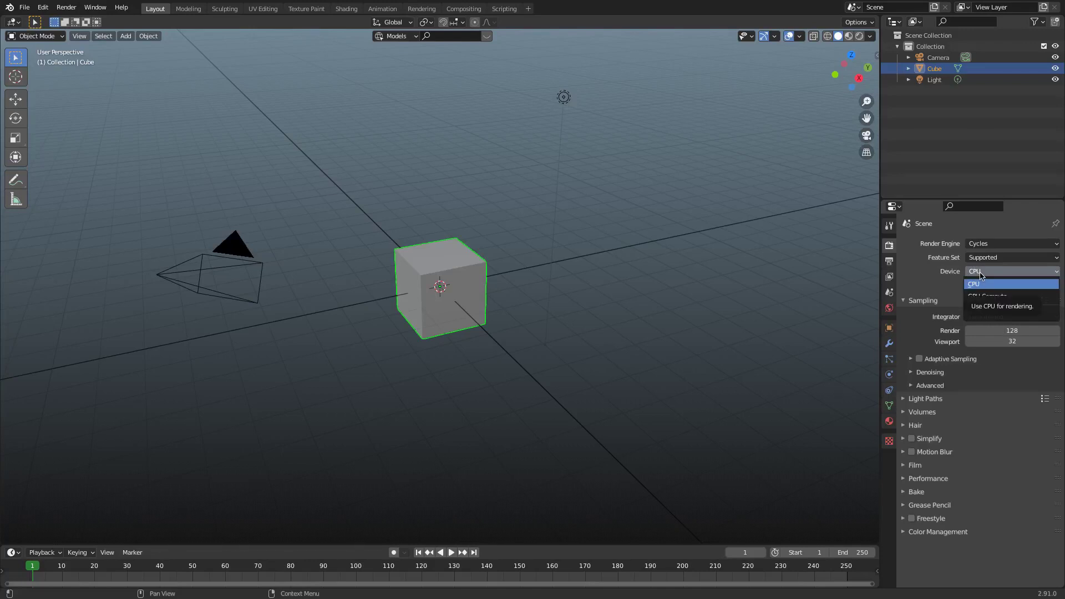
pyautogui.click(981, 295)
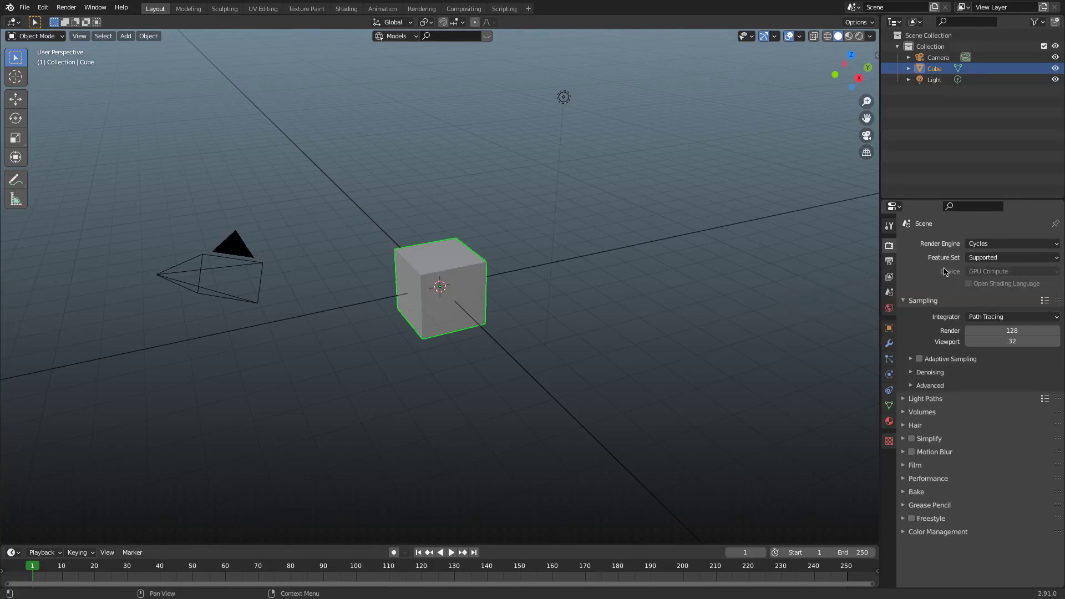
pyautogui.click(996, 276)
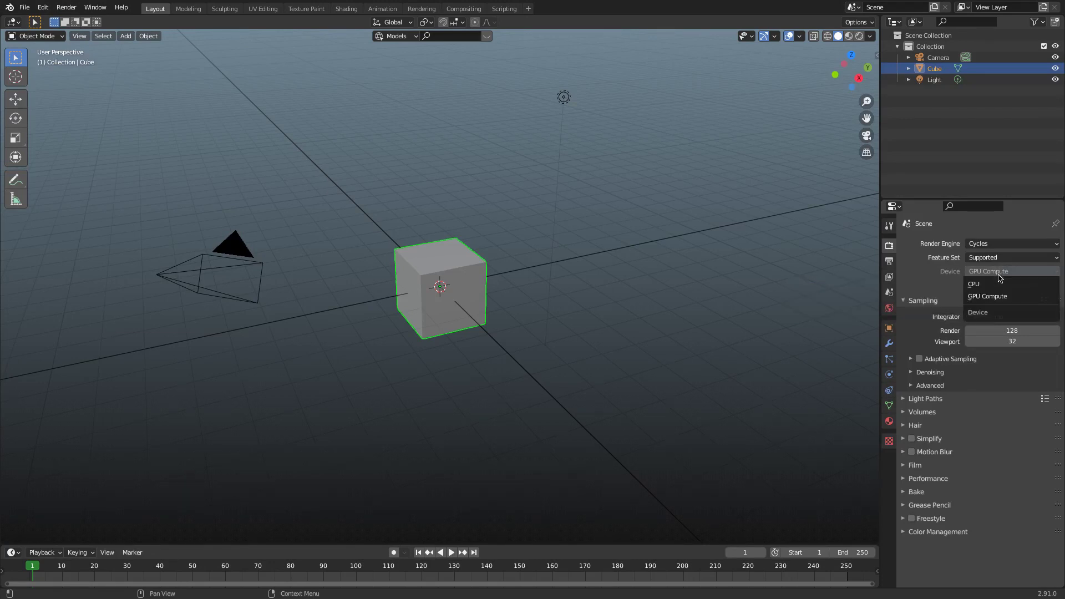
pyautogui.click(999, 281)
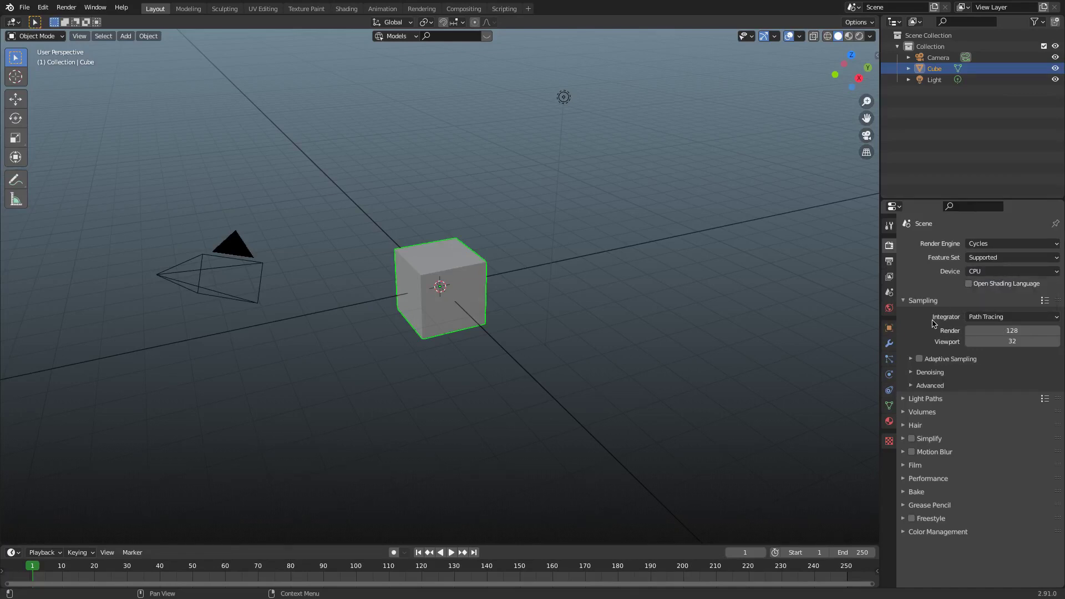
pyautogui.click(979, 316)
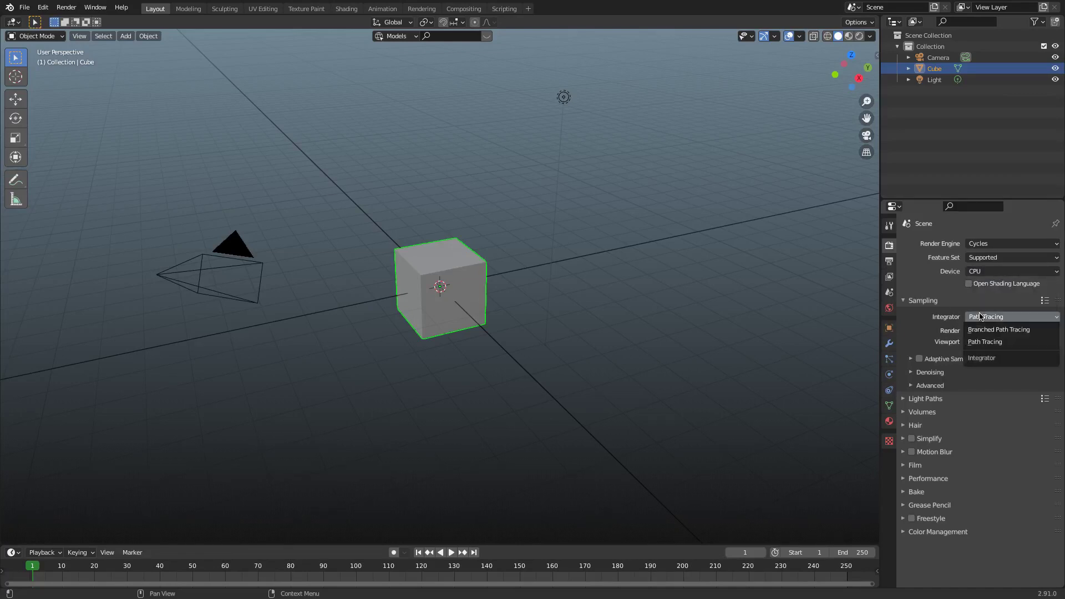
pyautogui.click(991, 343)
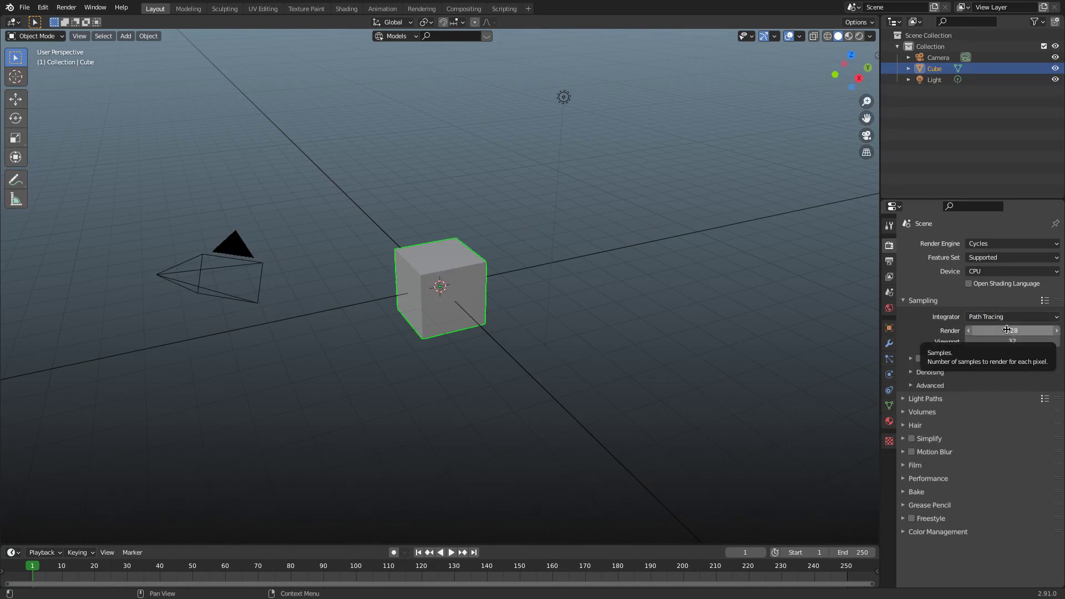
# Try increasing render sample counts, including 200, 300, 500, 1000 and 99999999
pyautogui.click(1007, 330)
pyautogui.write('160')
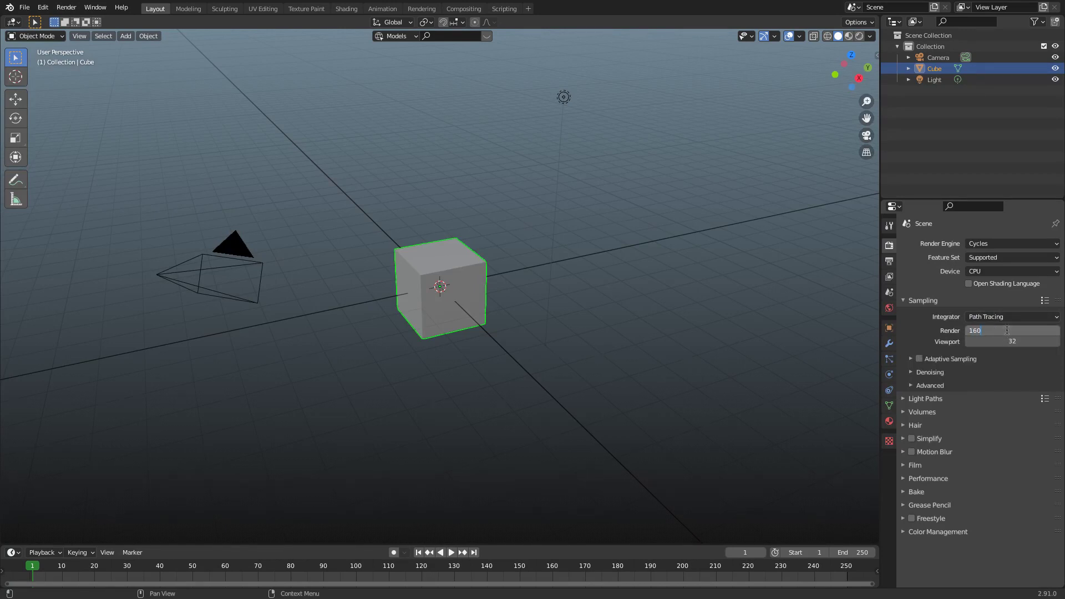
pyautogui.write('0')
pyautogui.press('Return')
pyautogui.click(1006, 330)
pyautogui.write('200')
pyautogui.press('Return')
pyautogui.click(1007, 330)
pyautogui.write('300')
pyautogui.press('Return')
pyautogui.click(1006, 330)
pyautogui.write('500')
pyautogui.press('Return')
pyautogui.click(1007, 330)
pyautogui.write('1000')
pyautogui.press('Return')
pyautogui.click(1006, 330)
pyautogui.write('99999999')
pyautogui.press('Return')
# Set the Cycles render samples to 150 and the viewport samples to 0
pyautogui.click(1007, 331)
pyautogui.write('150')
pyautogui.press('Return')
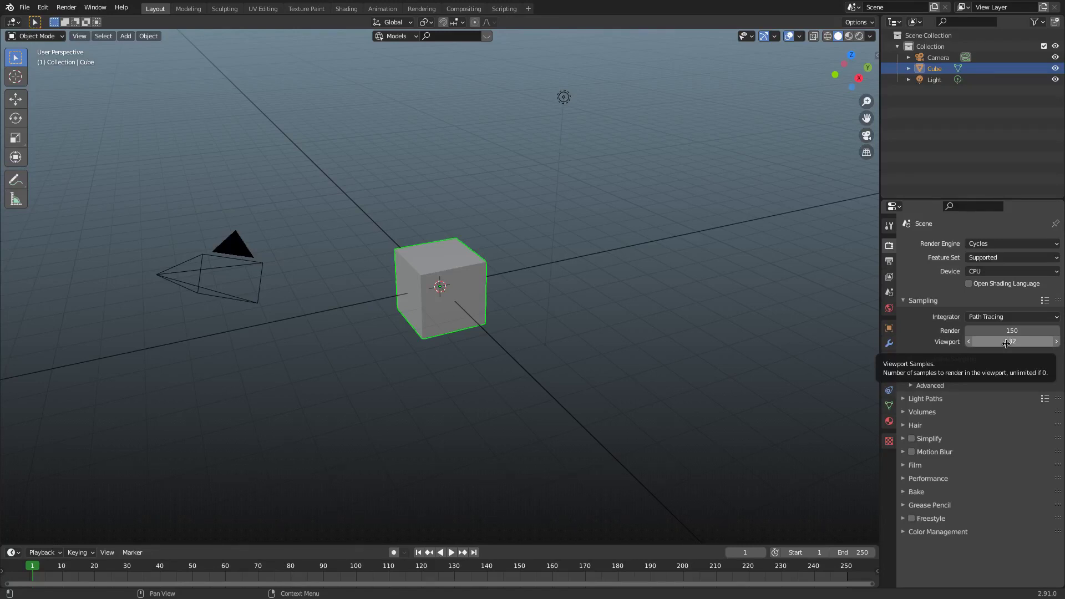
pyautogui.click(1006, 344)
pyautogui.write('0')
pyautogui.press('Return')
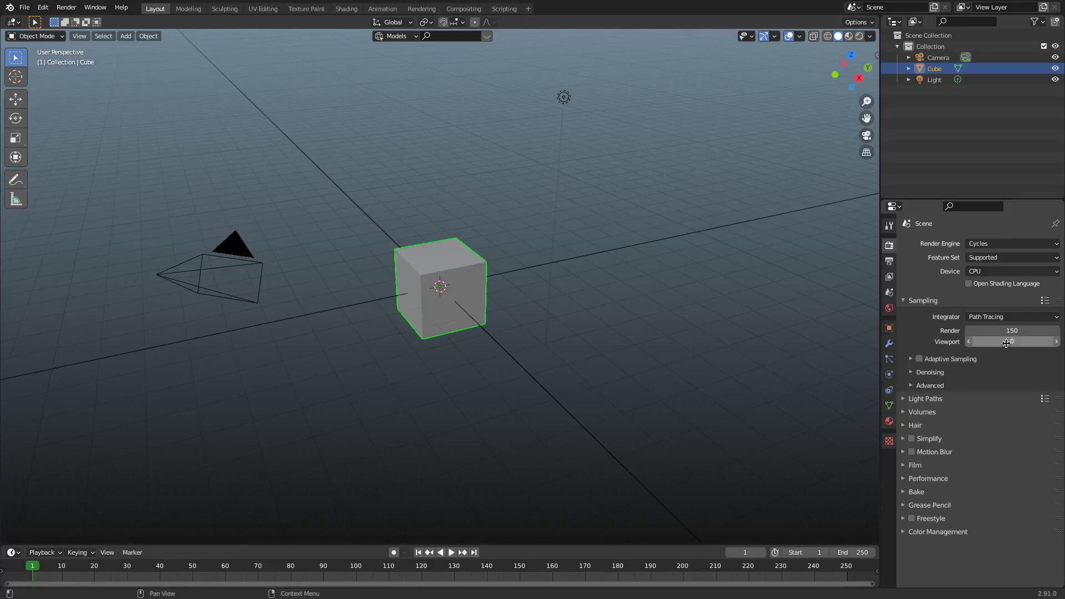
# Switch the viewport to rendered shading, deselect the cube, and view the scene through the camera
pyautogui.scroll(-5, 631, 373)
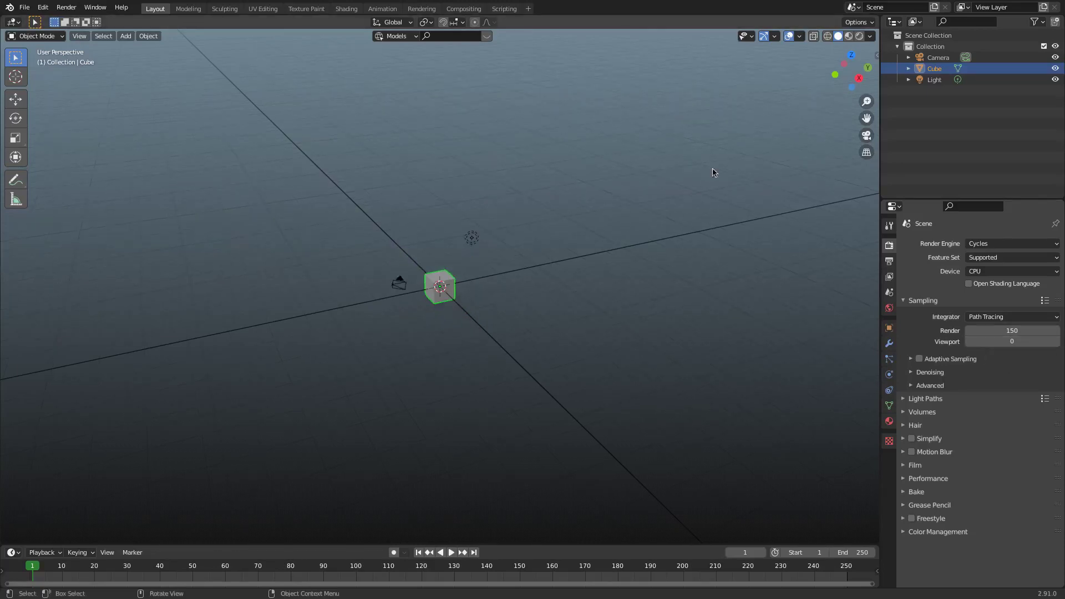
pyautogui.click(858, 37)
pyautogui.click(550, 245)
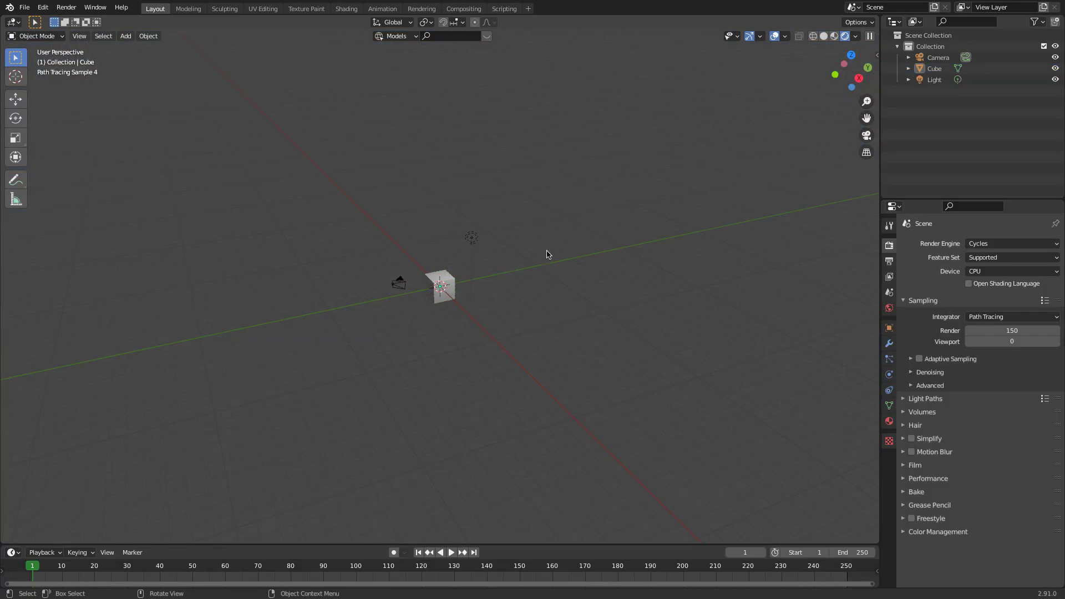
pyautogui.scroll(-6, 543, 294)
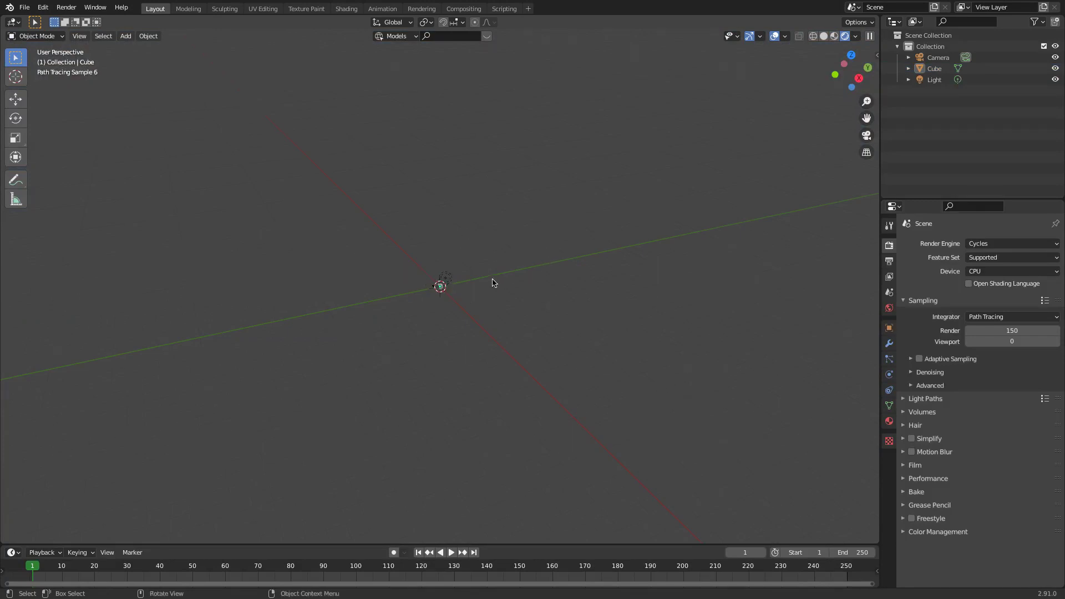
pyautogui.scroll(4, 498, 309)
pyautogui.scroll(5, 498, 308)
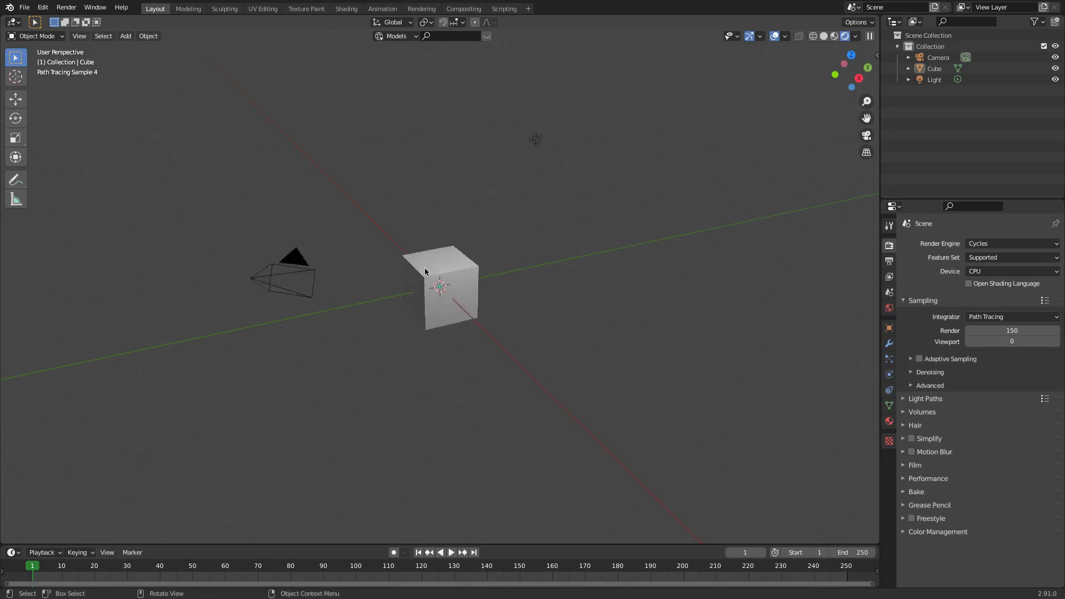
pyautogui.scroll(2, 456, 301)
pyautogui.scroll(4, 456, 300)
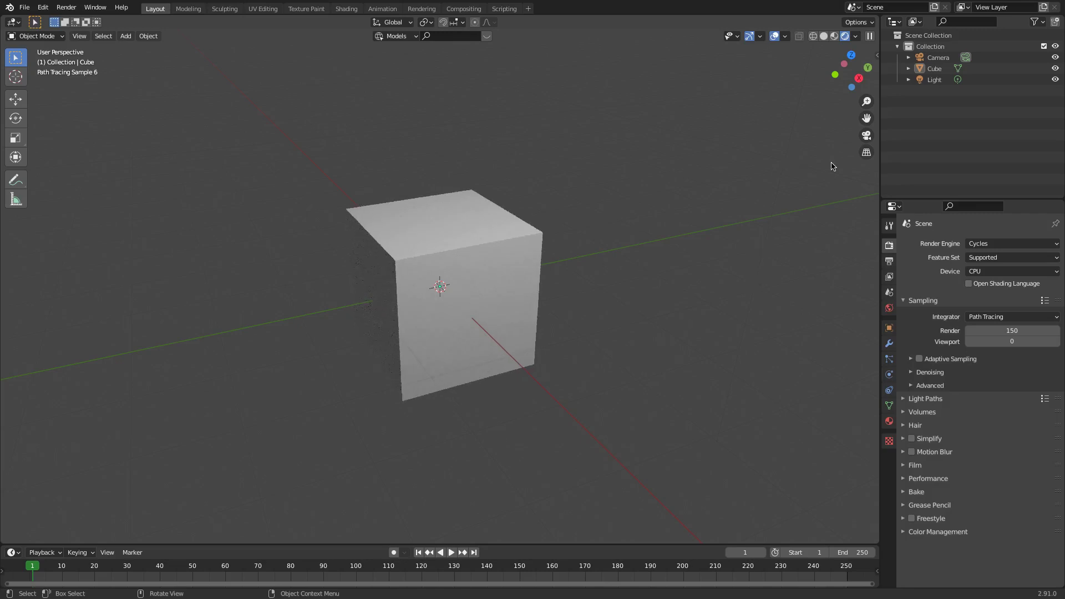
pyautogui.click(867, 136)
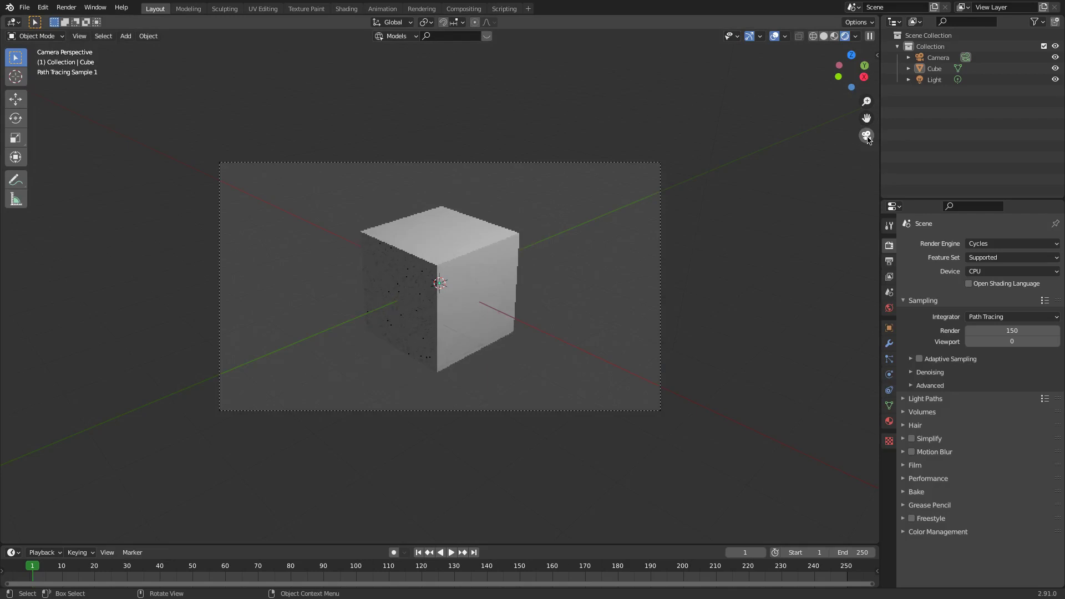
# Enable Adaptive Sampling, and review its noise threshold settings and the denoising options
pyautogui.click(920, 360)
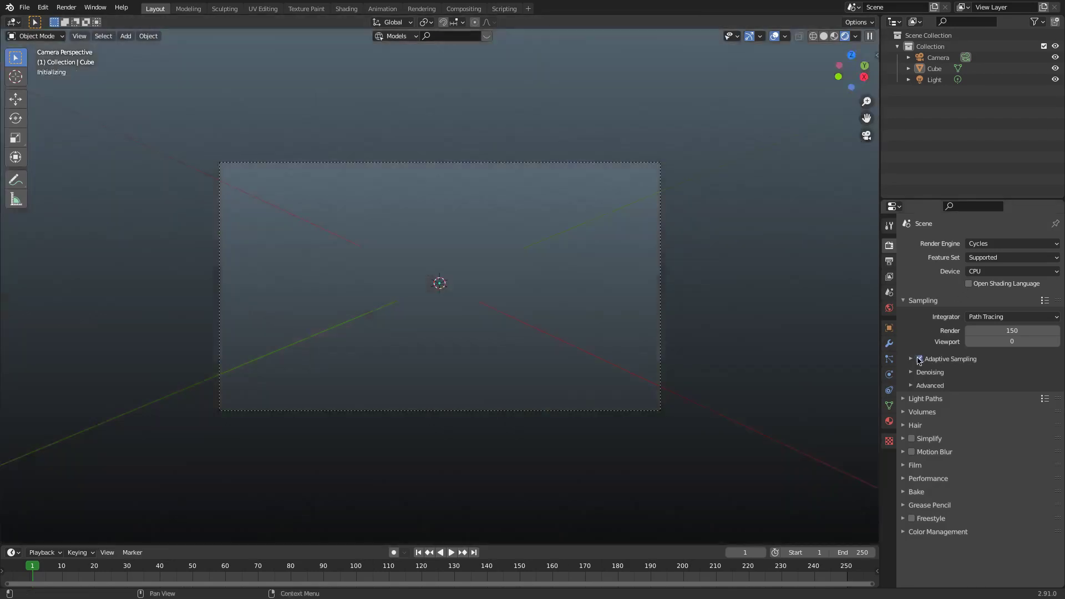
pyautogui.click(931, 359)
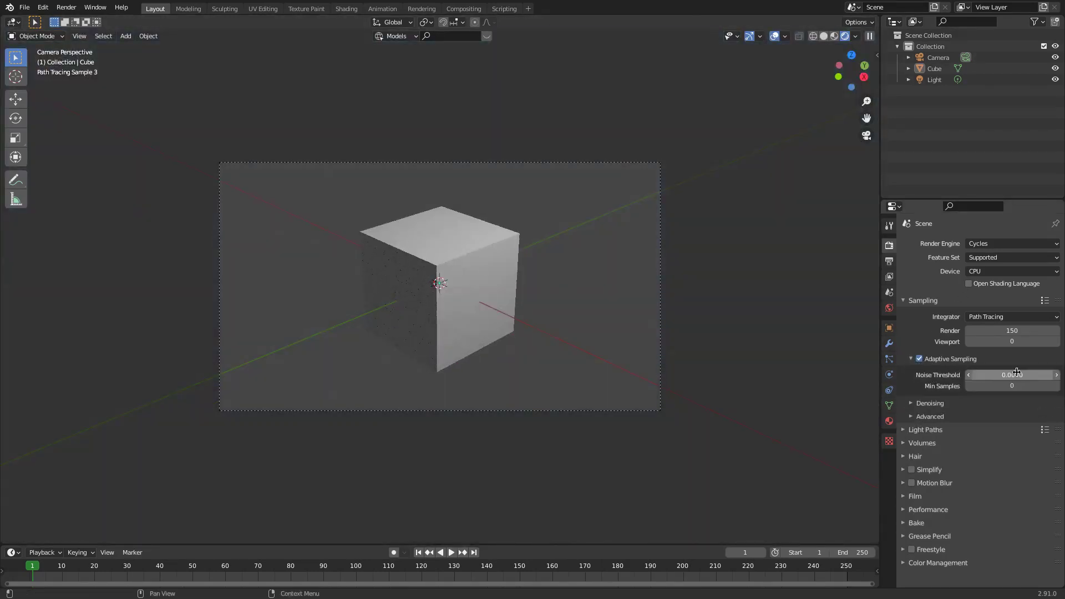
pyautogui.click(910, 359)
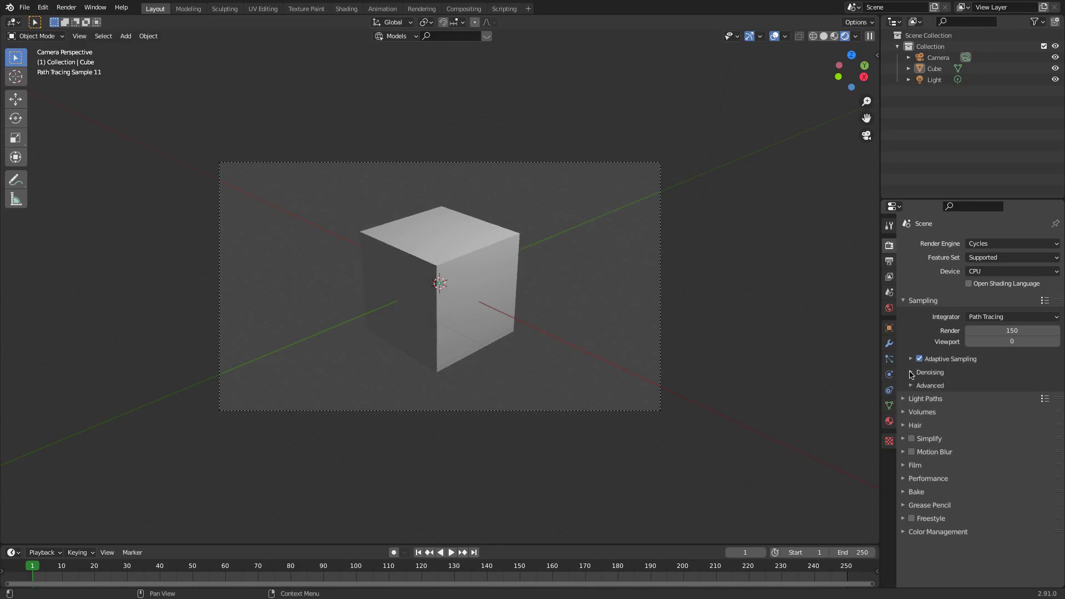
pyautogui.click(911, 372)
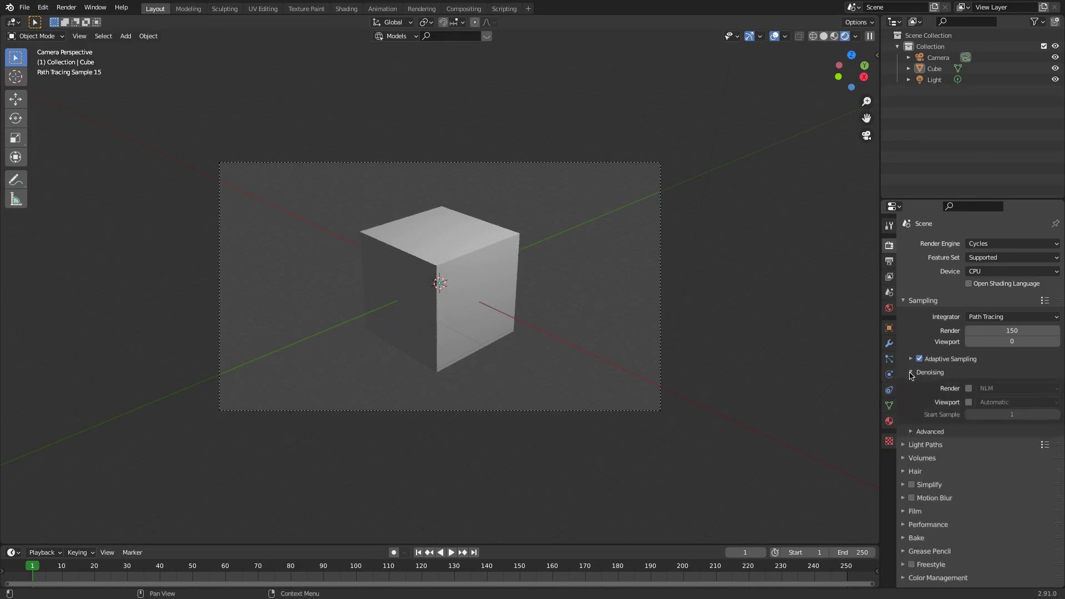
pyautogui.click(911, 373)
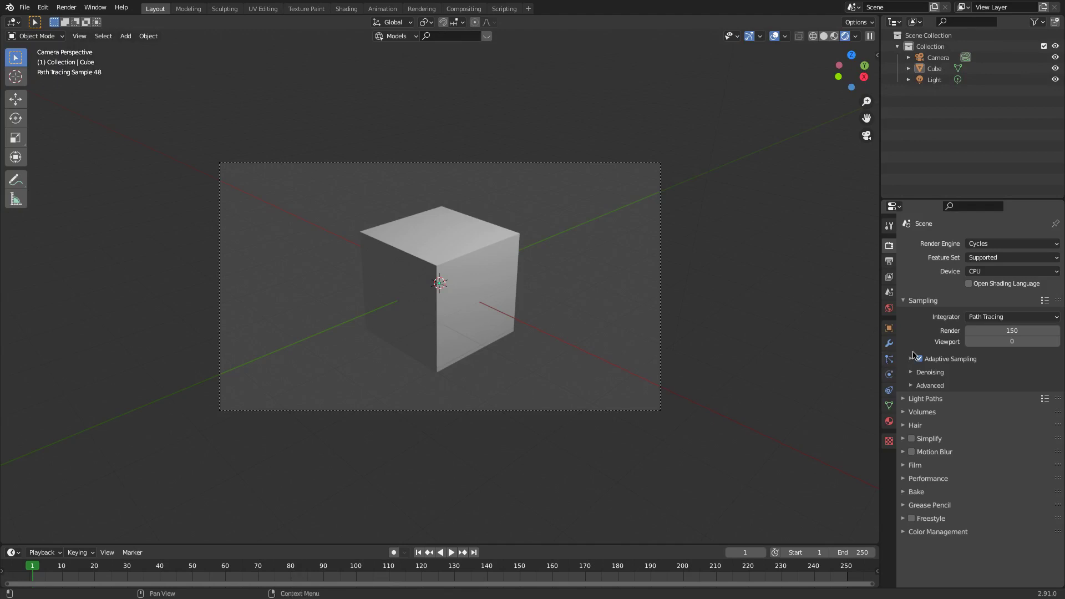
# Enable viewport denoising for Cycles and check its effect on the cube from a slightly changed angle
pyautogui.click(912, 373)
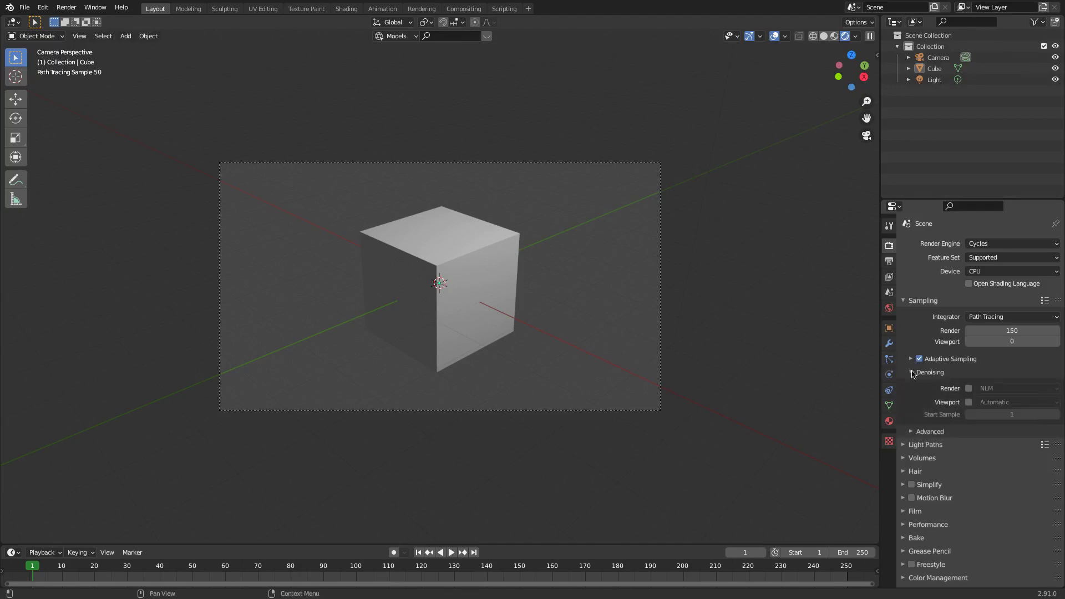
pyautogui.click(968, 402)
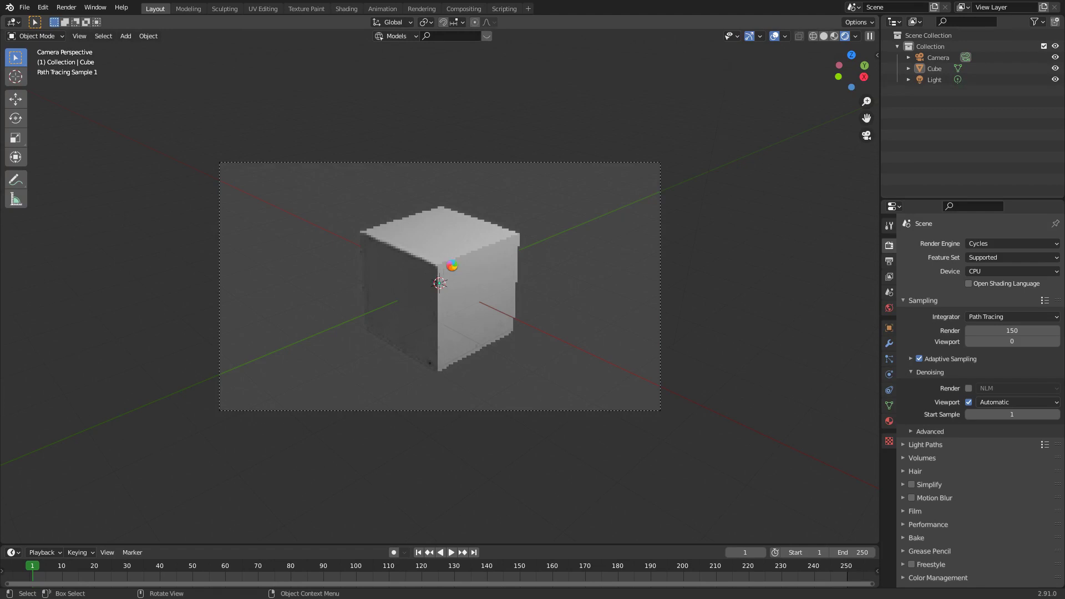
pyautogui.moveTo(452, 266); pyautogui.dragTo(452, 268, button='middle')
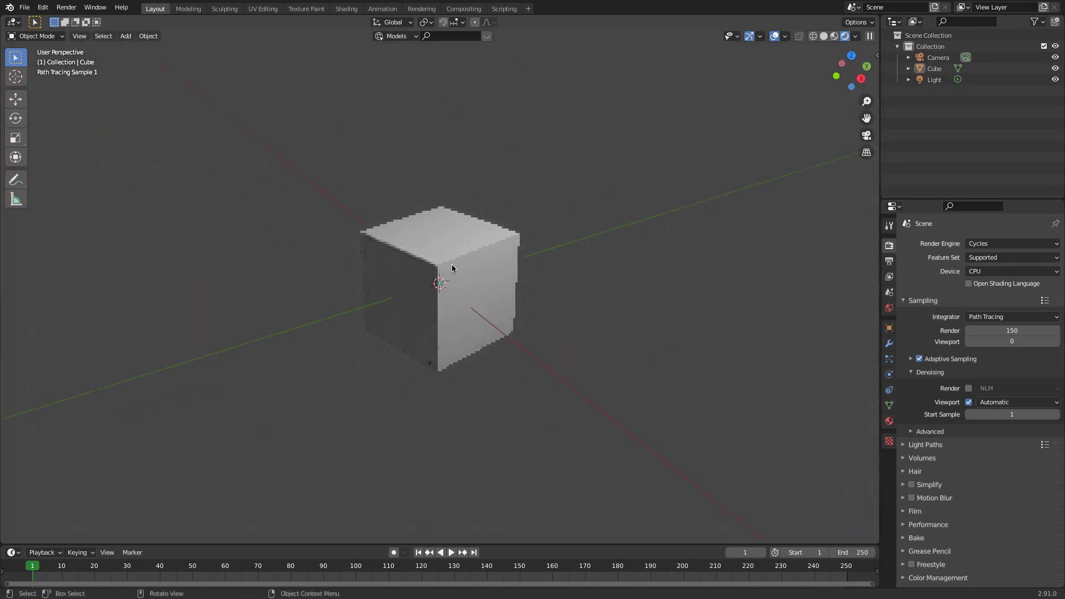
# Try 5 viewport samples with a denoising start sample of 5, and check the cube in rendered shading
pyautogui.click(1006, 342)
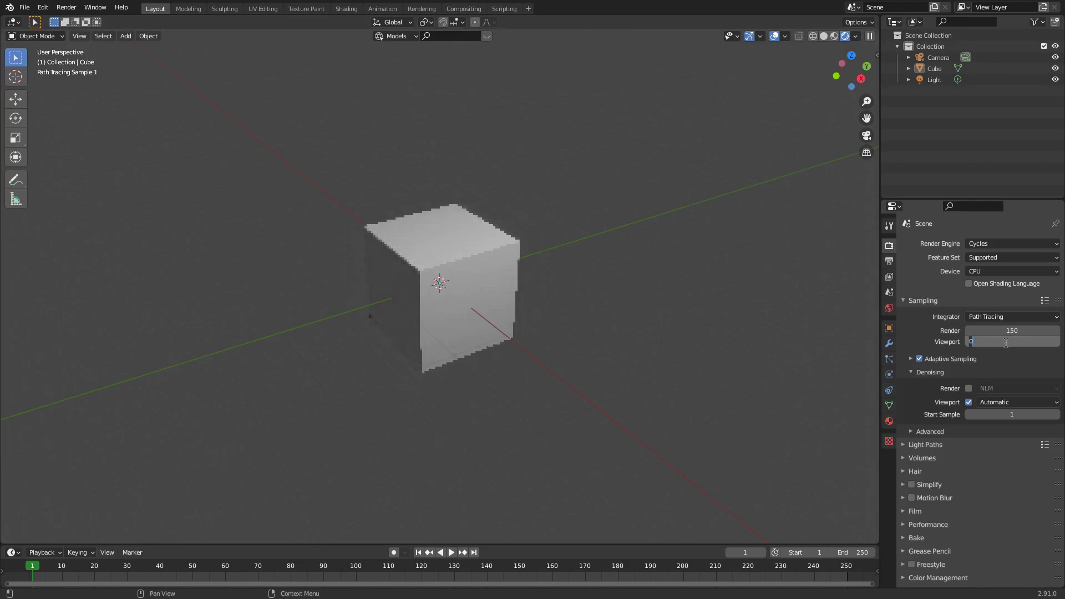
pyautogui.write('5')
pyautogui.press('Return')
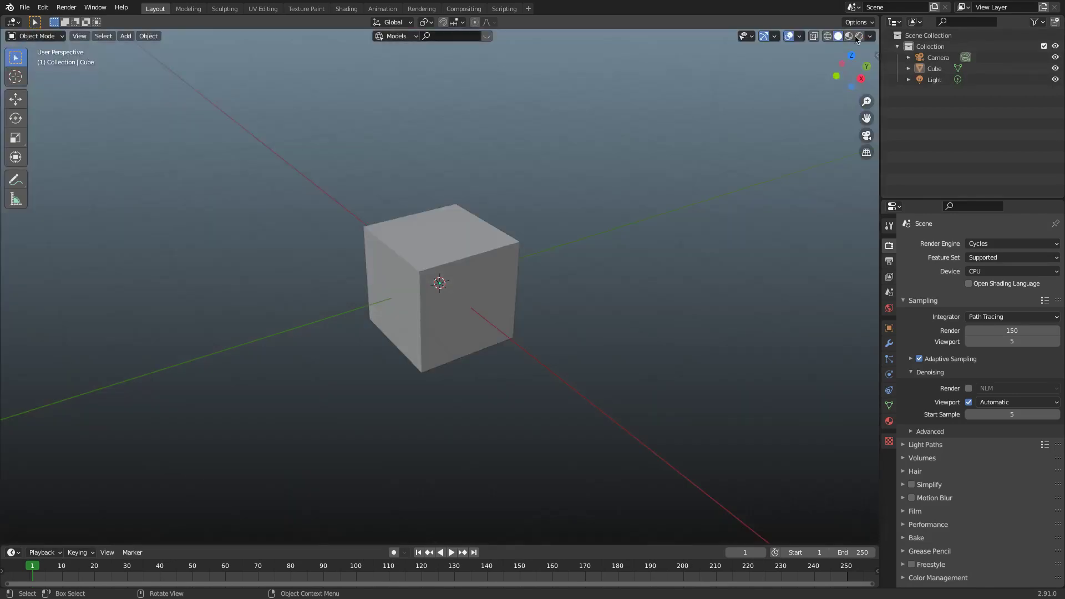
pyautogui.click(858, 36)
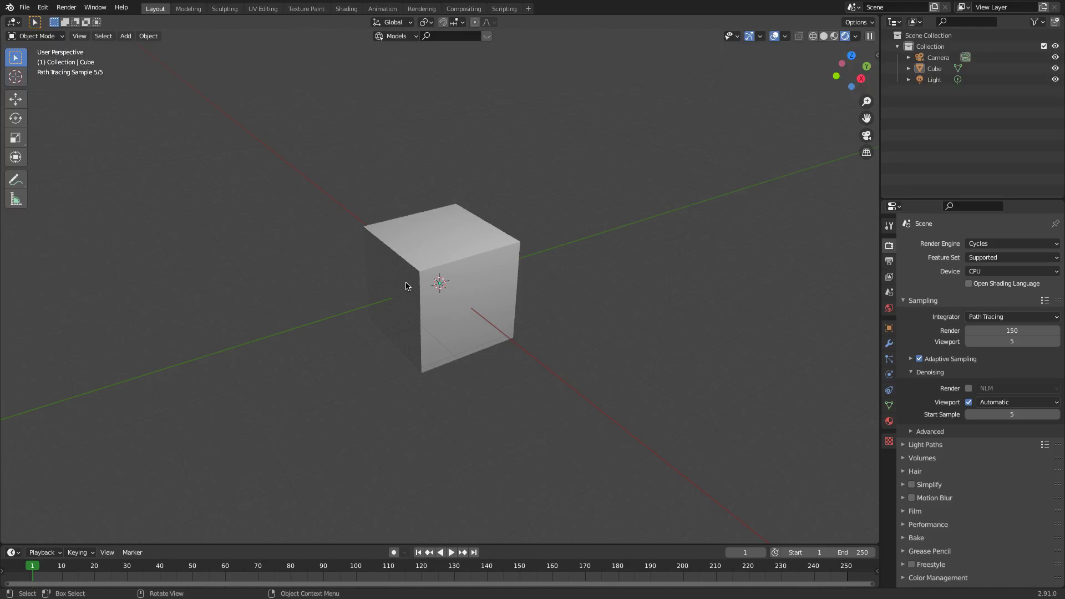
pyautogui.moveTo(435, 272); pyautogui.dragTo(436, 272, button='middle')
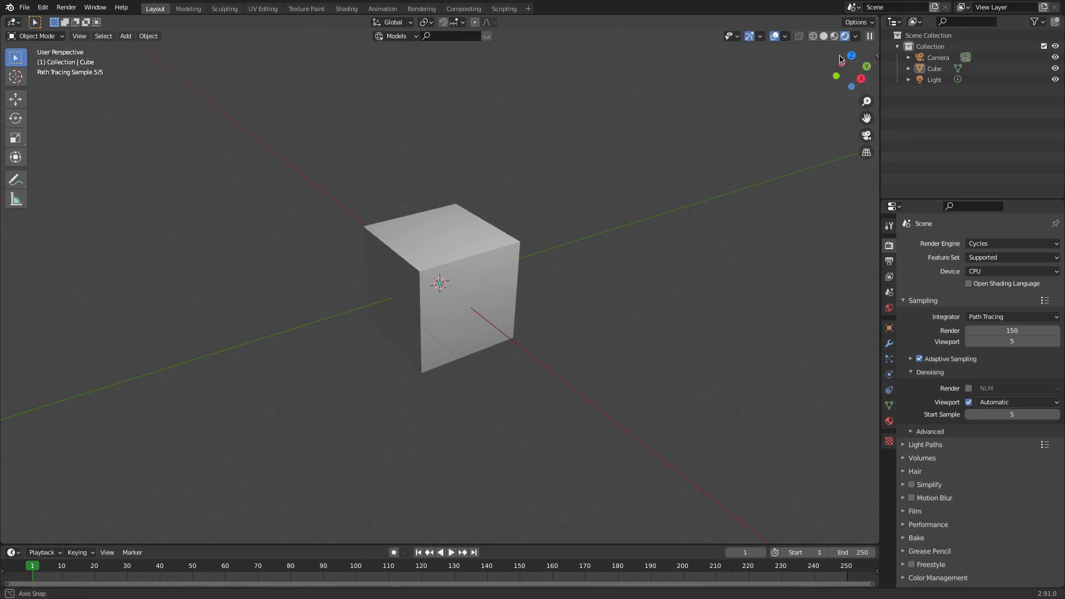
pyautogui.moveTo(591, 220); pyautogui.dragTo(587, 232, button='middle')
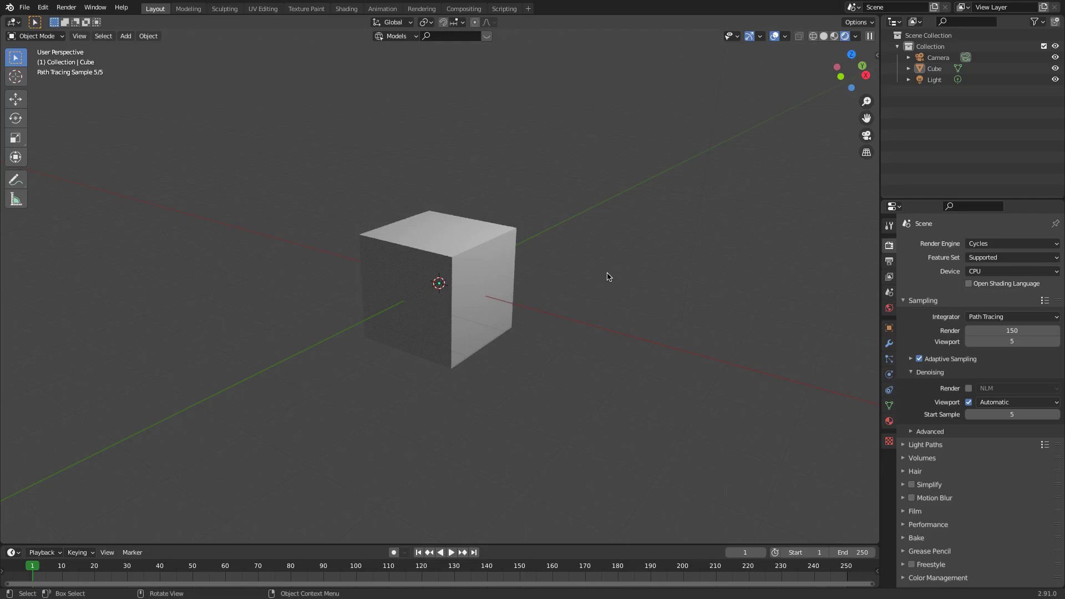
# Set the viewport samples and the denoising start sample to 32, and review the viewport denoiser choices
pyautogui.click(1009, 342)
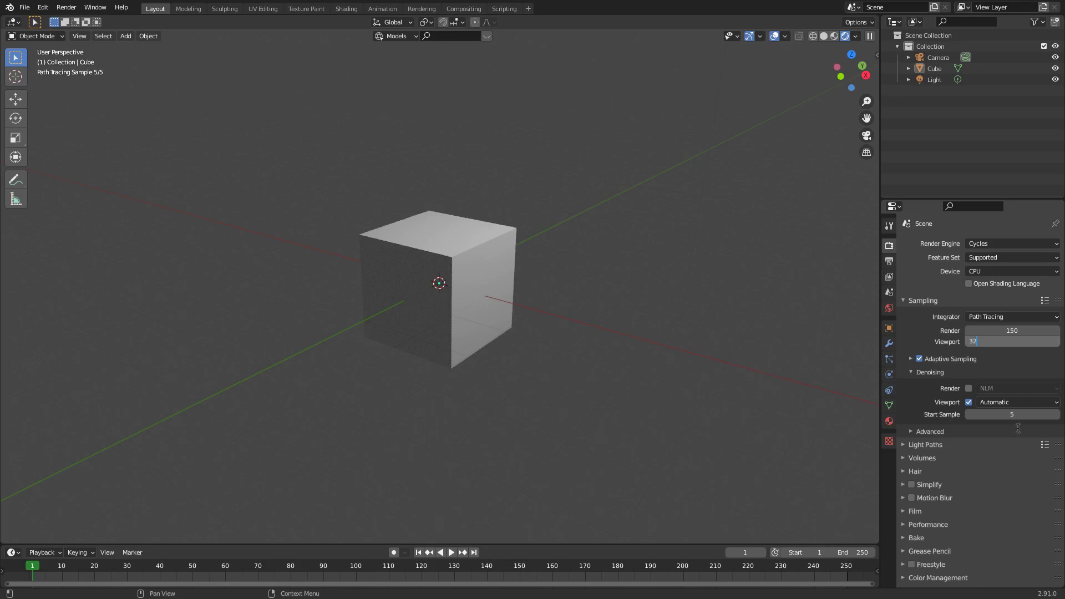
pyautogui.press('Return')
pyautogui.click(994, 403)
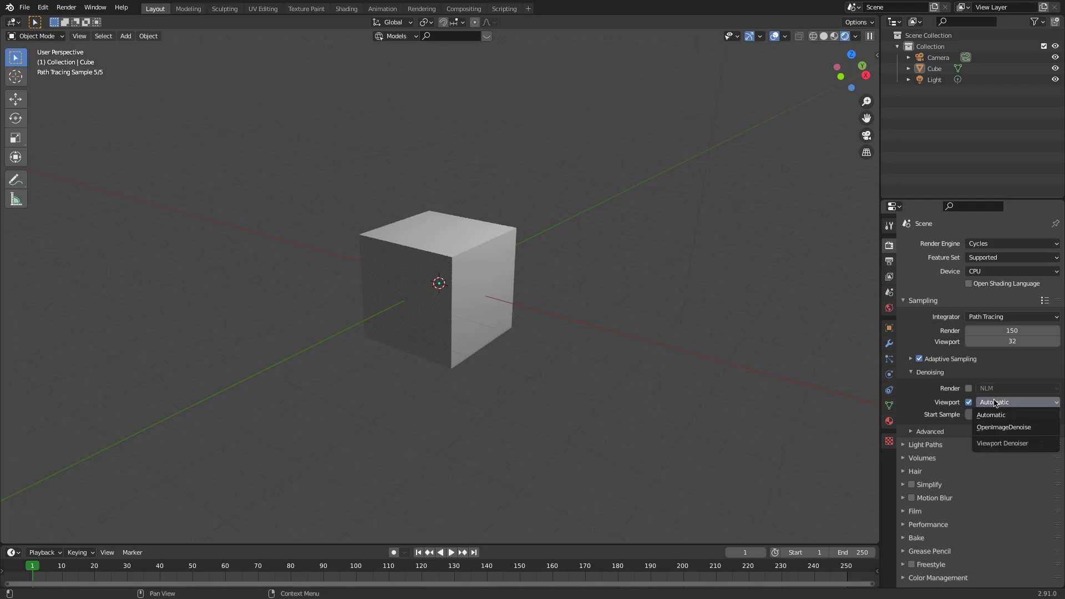
pyautogui.click(995, 403)
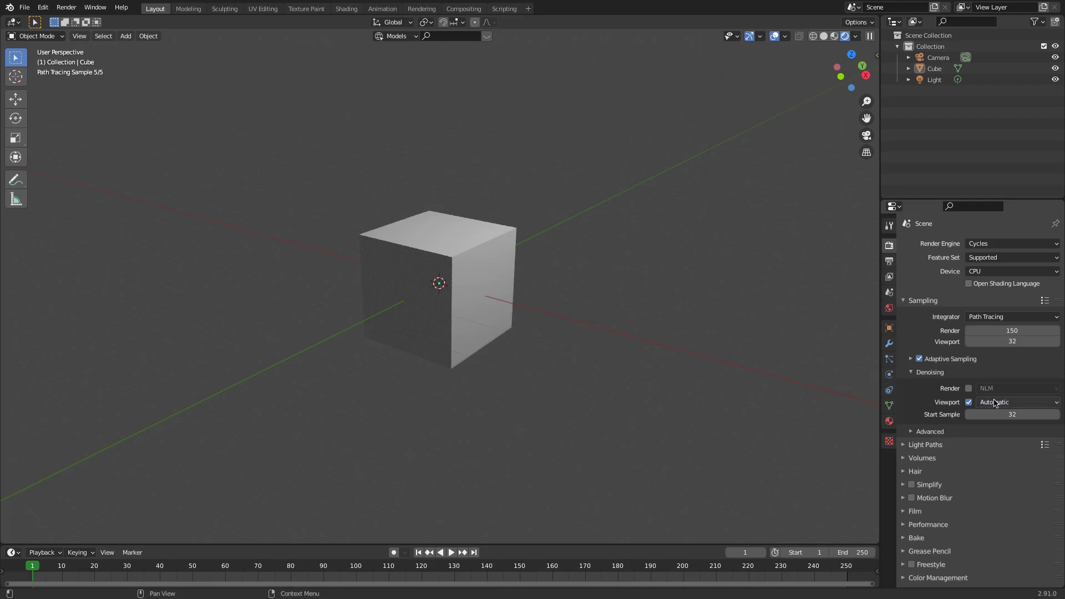
# Try enabling render denoising and review its available denoisers
pyautogui.click(969, 388)
pyautogui.click(1004, 389)
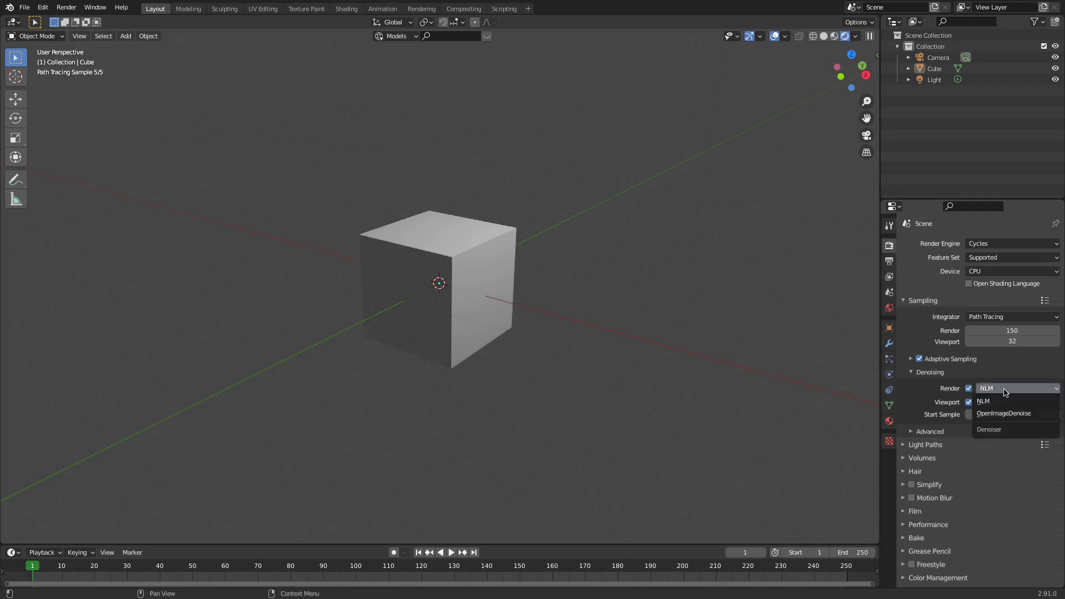
pyautogui.click(969, 389)
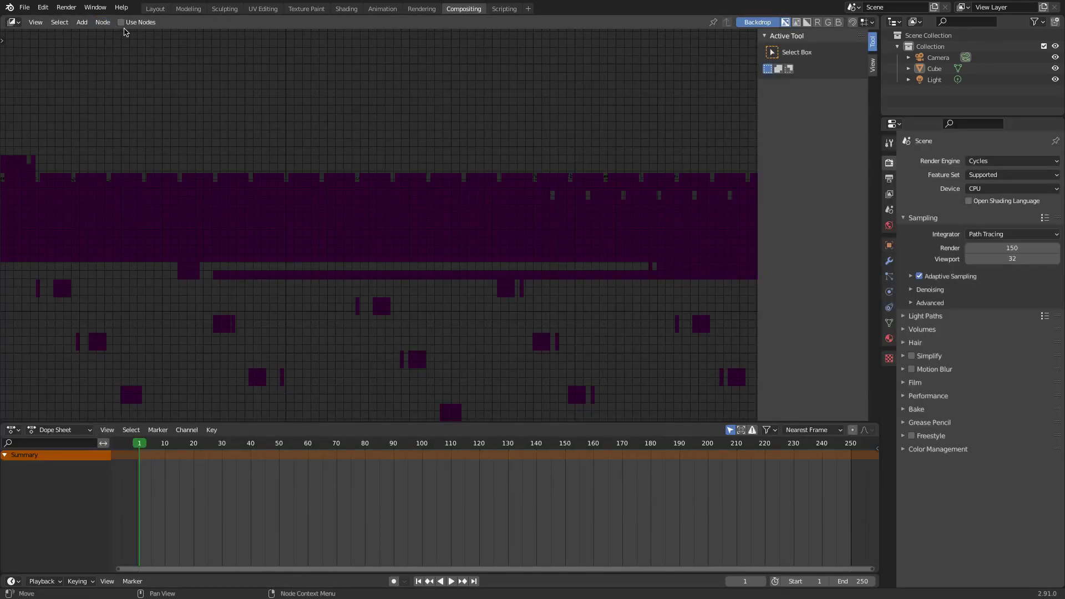
# Enable Use Nodes in the Compositing workspace, and return to the Layout workspace
pyautogui.click(122, 23)
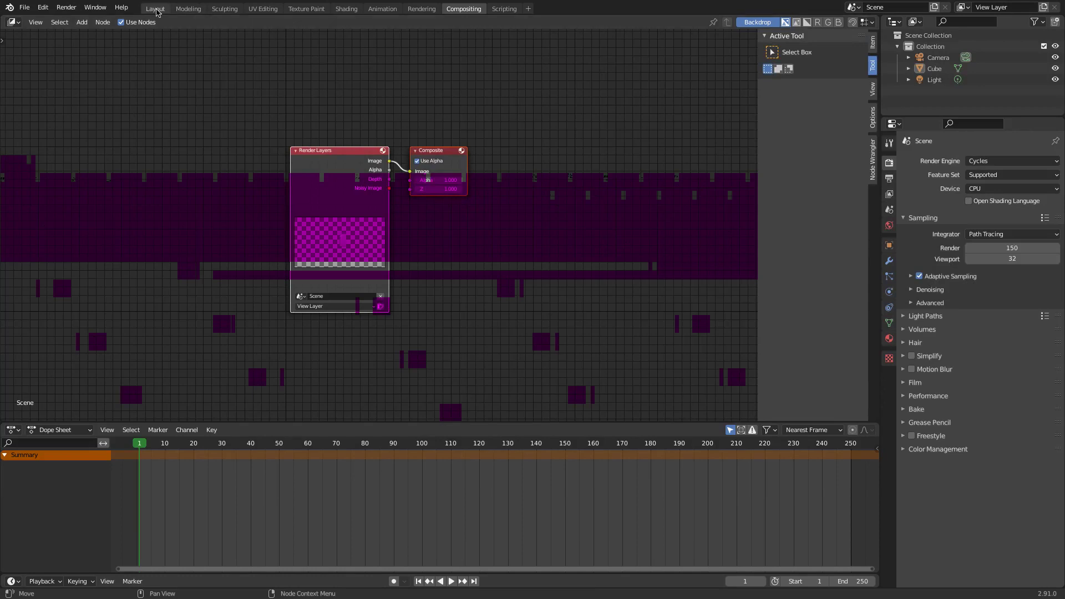
pyautogui.click(155, 9)
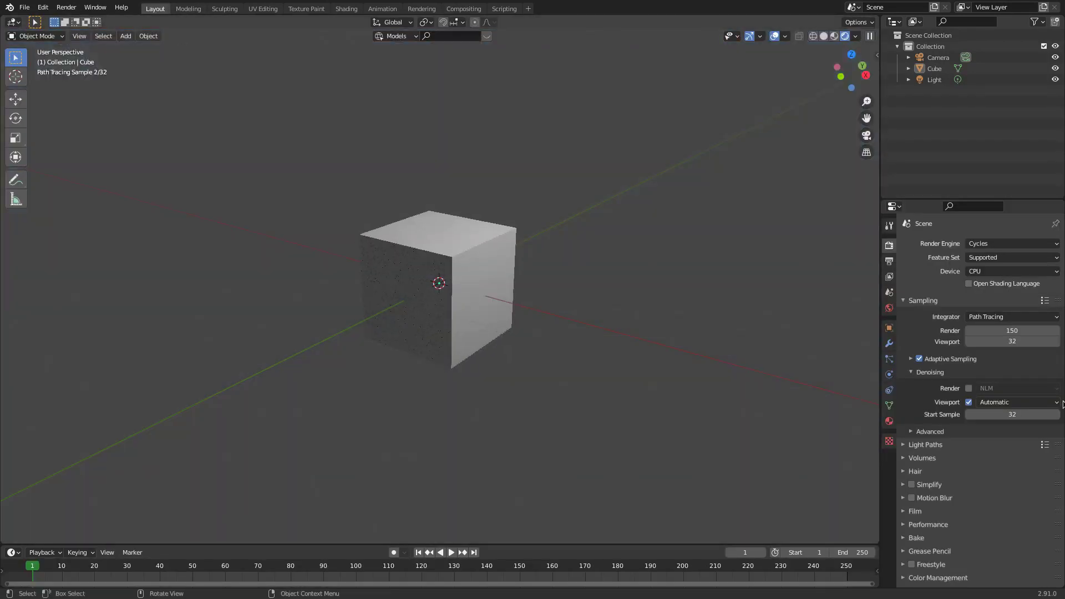
# Disable viewport denoising and review the advanced sampling settings
pyautogui.click(969, 402)
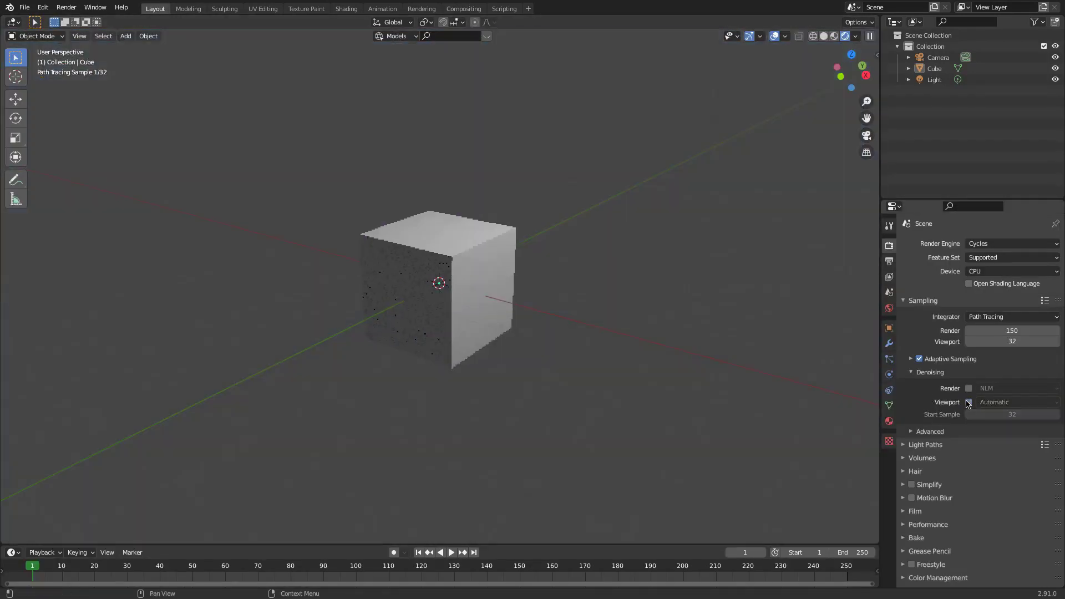
pyautogui.click(924, 372)
pyautogui.click(916, 386)
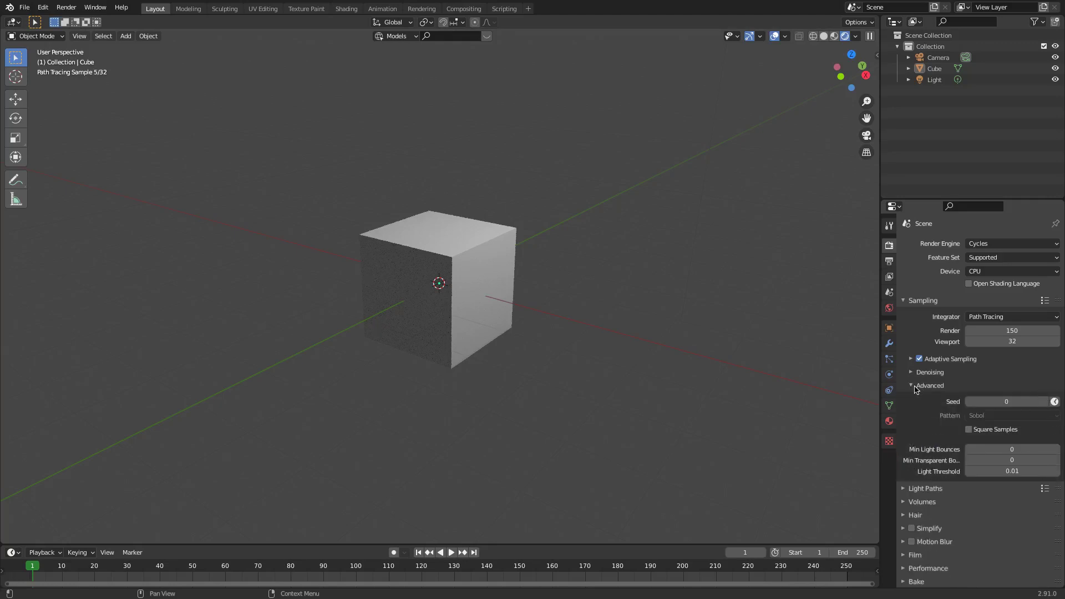
pyautogui.click(916, 386)
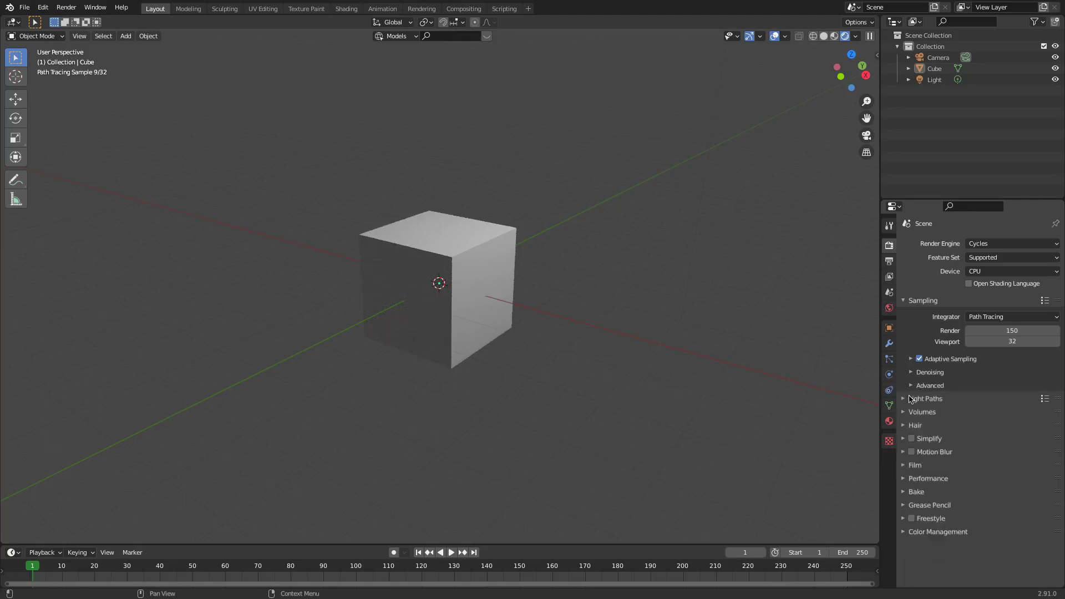
# Set the Total, Diffuse, Glossy, Transparency and Transmission max light bounces to 20
pyautogui.click(906, 399)
pyautogui.scroll(-4, 910, 424)
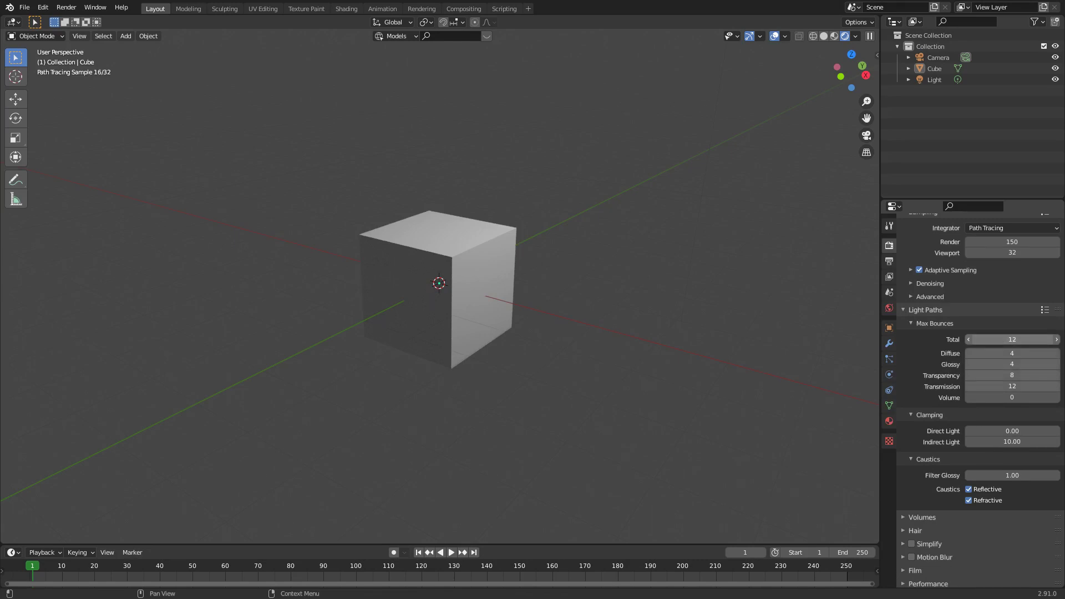
pyautogui.moveTo(1001, 342); pyautogui.dragTo(1001, 386)
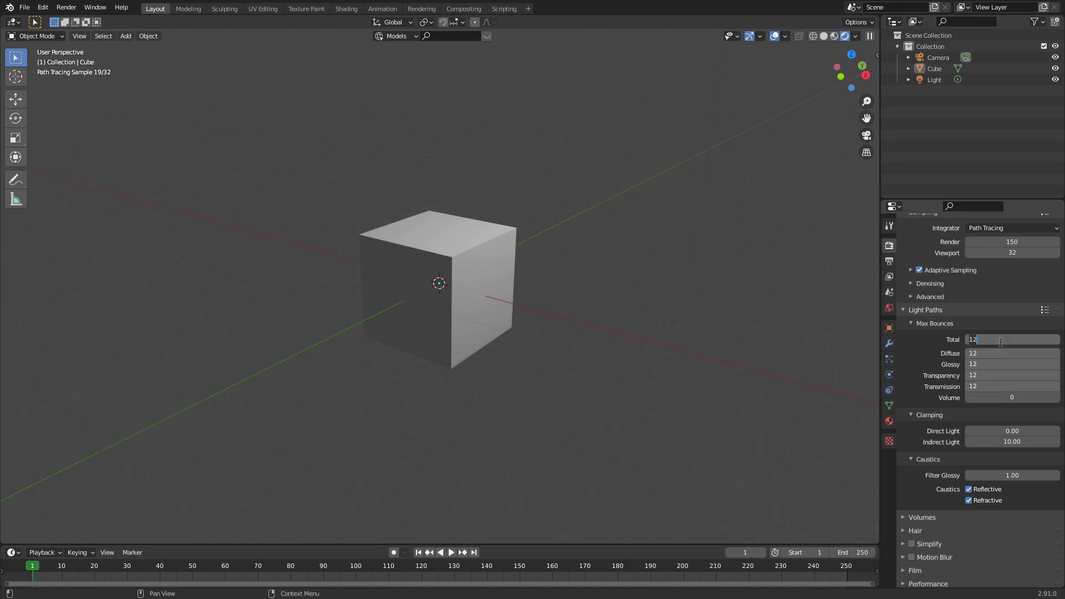
pyautogui.press('Return')
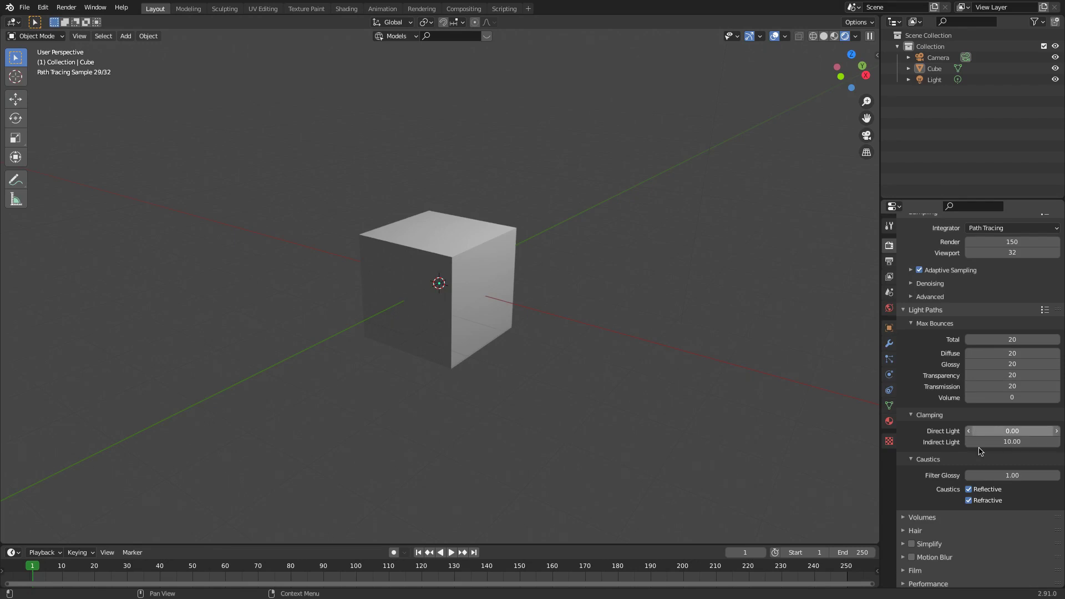
# Set the indirect light clamping to 1.00, trying 0.1 in between
pyautogui.click(997, 443)
pyautogui.write('1')
pyautogui.press('Return')
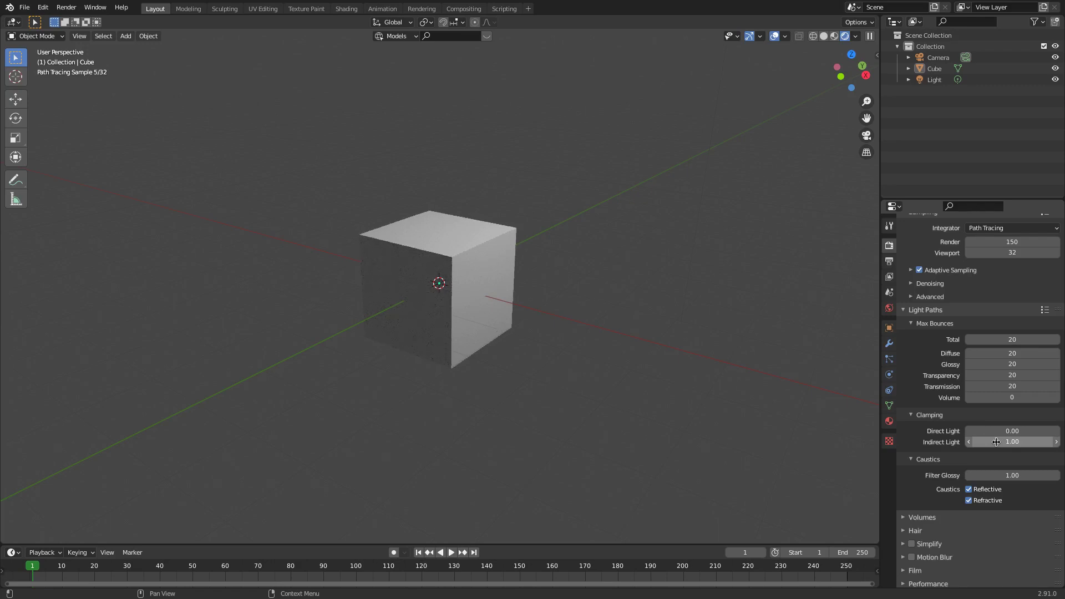
pyautogui.click(996, 443)
pyautogui.write('0')
pyautogui.press('Return')
pyautogui.click(996, 442)
pyautogui.write('1')
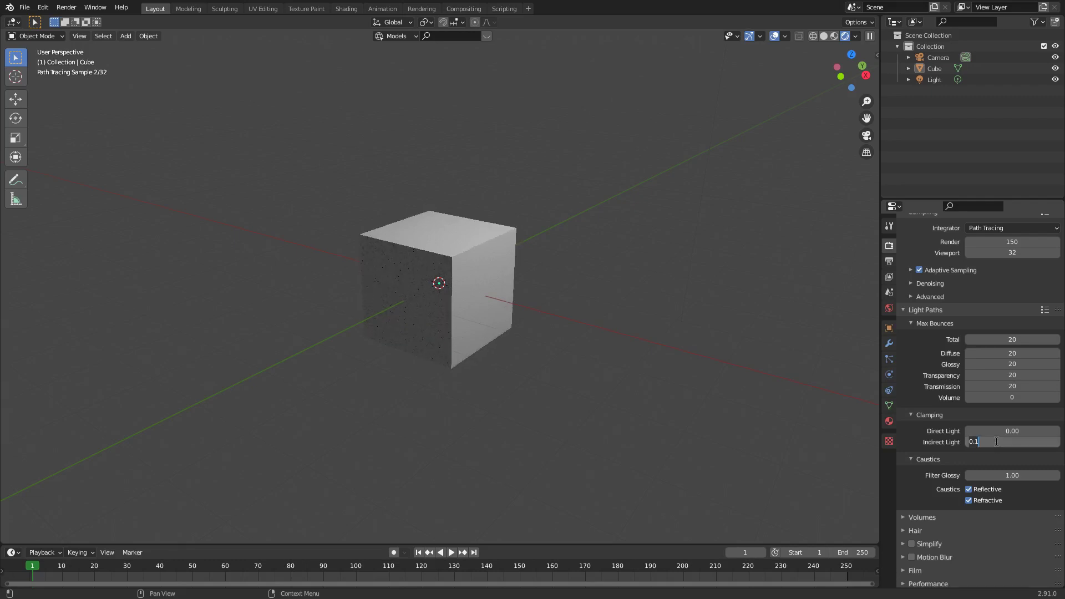
pyautogui.press('Return')
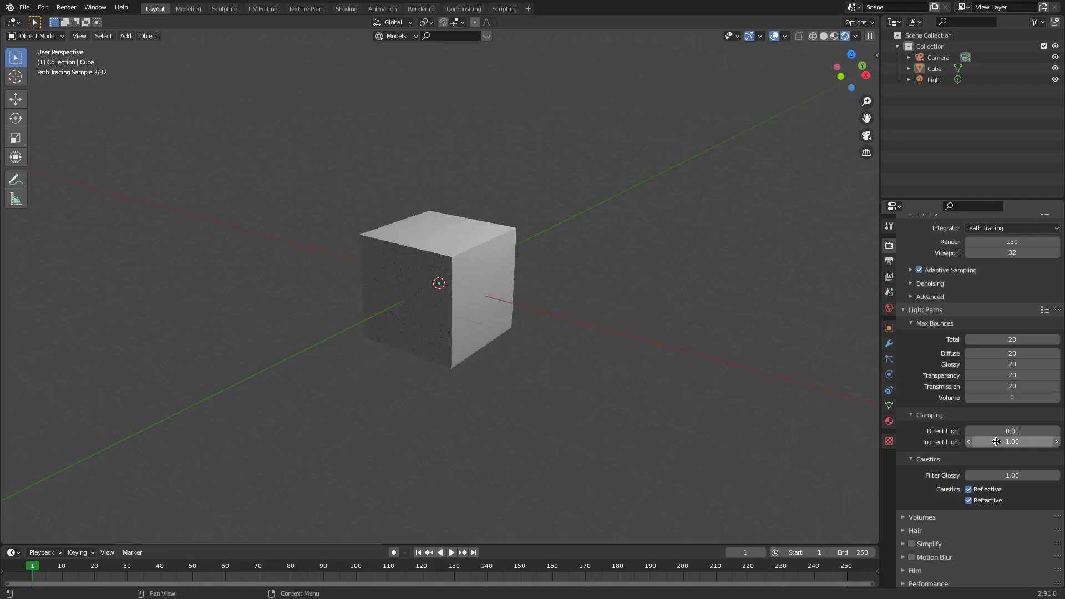
# Look through the Caustics, Volumes, Hair, Simplify and Motion Blur settings
pyautogui.scroll(-2, 940, 452)
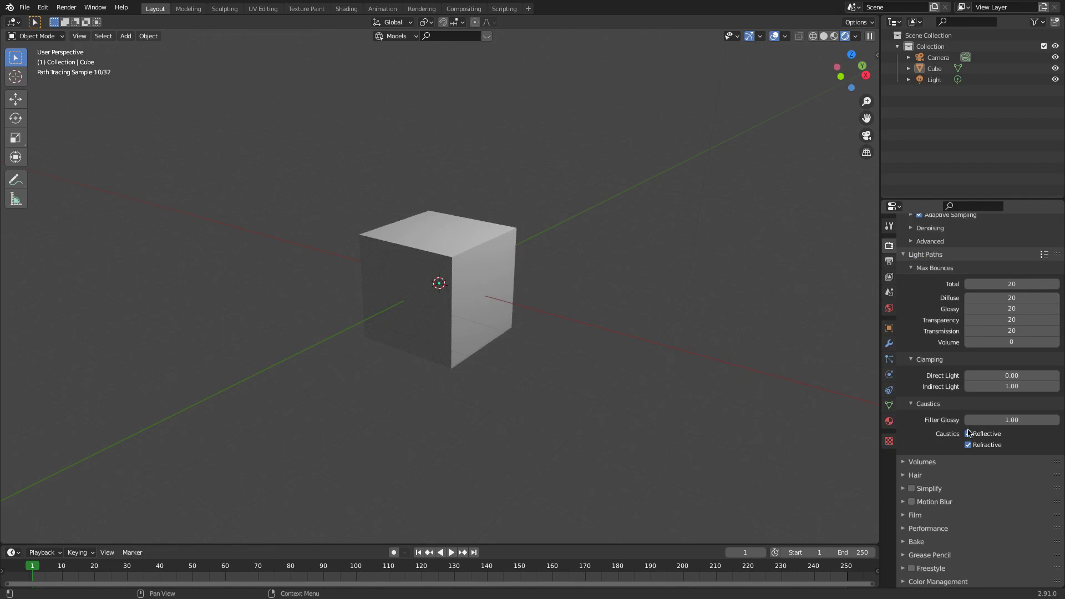
pyautogui.click(902, 462)
pyautogui.click(902, 463)
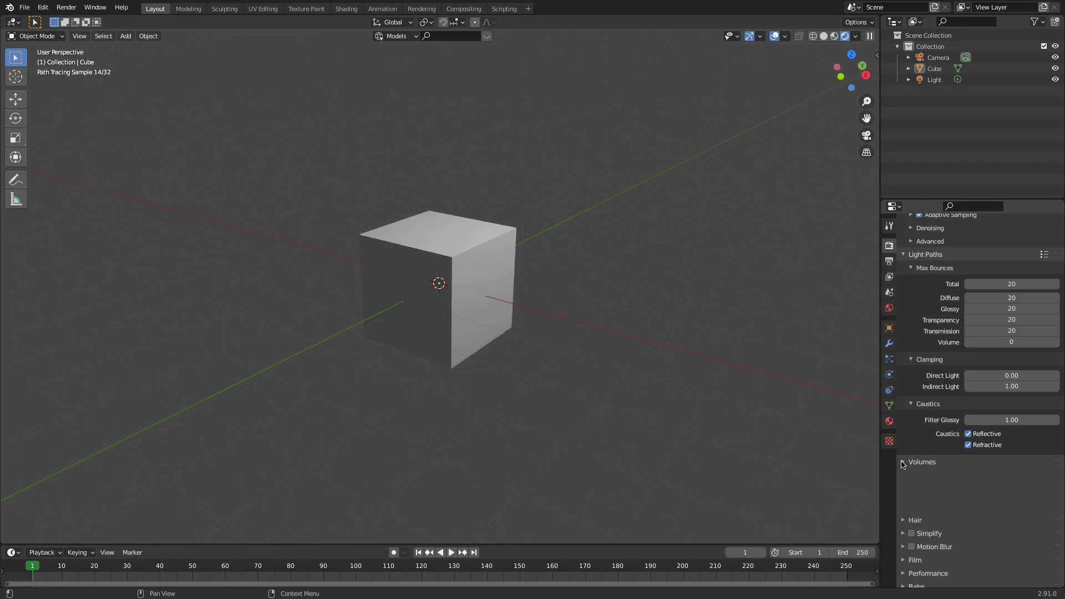
pyautogui.click(903, 475)
pyautogui.click(902, 476)
pyautogui.click(902, 502)
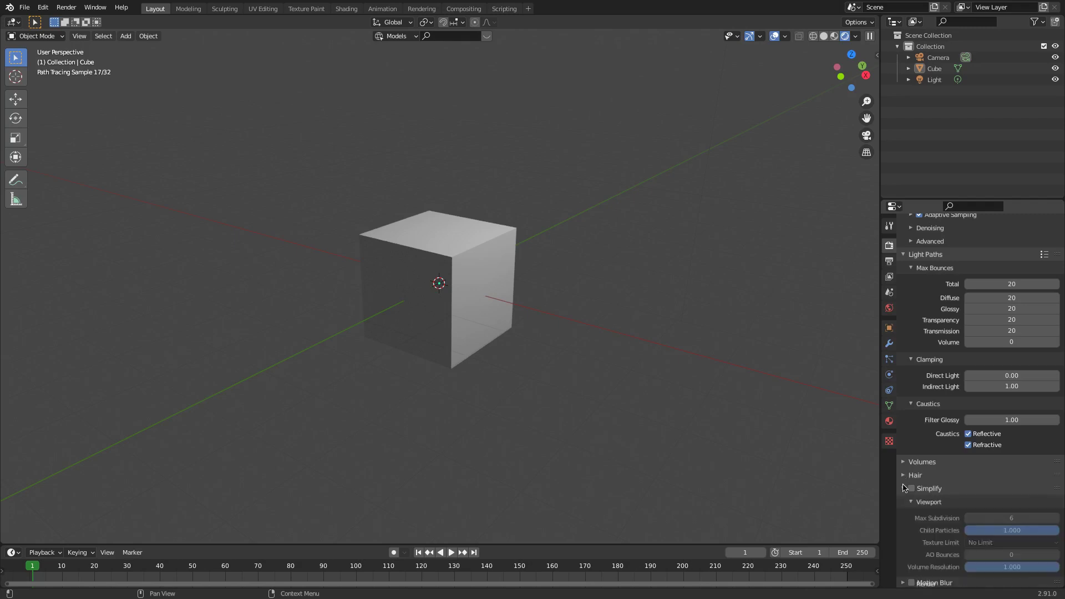
pyautogui.click(903, 502)
pyautogui.click(902, 502)
pyautogui.click(900, 503)
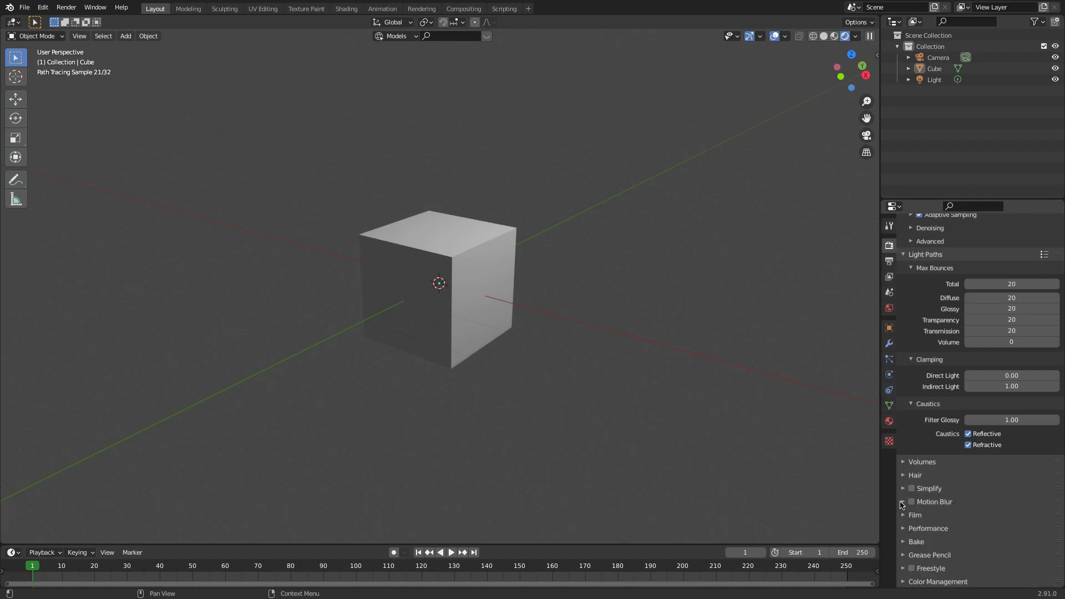
# Review the Film and Motion Blur settings, and try adjusting the film exposure
pyautogui.click(902, 514)
pyautogui.scroll(-5, 900, 521)
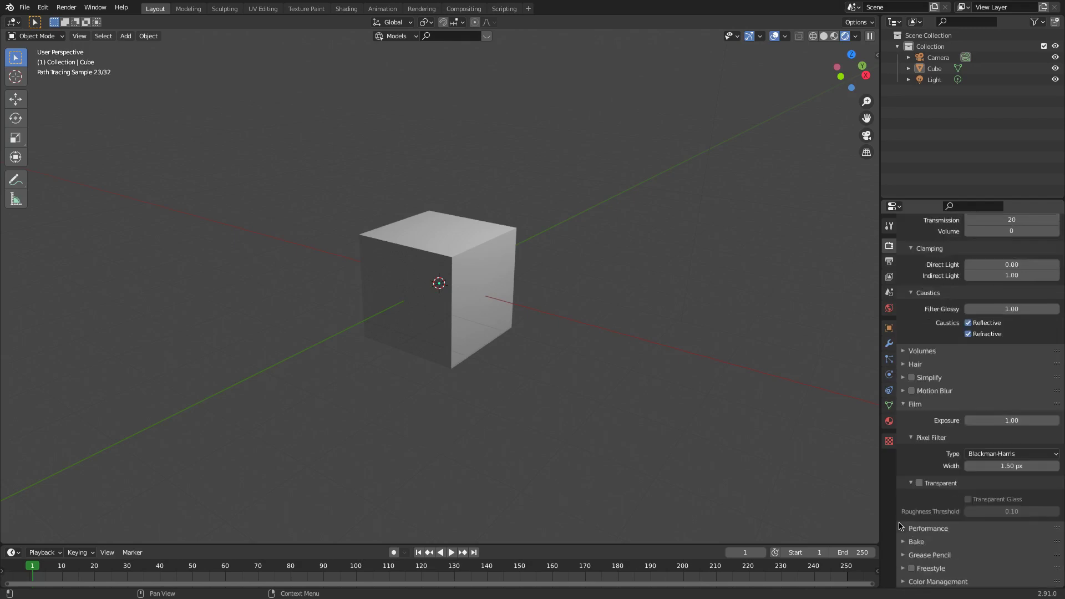
pyautogui.click(902, 391)
pyautogui.click(903, 391)
pyautogui.moveTo(979, 420)
pyautogui.mouseDown()
pyautogui.moveTo(1054, 420)
pyautogui.moveTo(970, 421)
pyautogui.moveTo(1054, 421)
pyautogui.moveTo(970, 420)
pyautogui.moveTo(985, 414)
pyautogui.mouseUp()
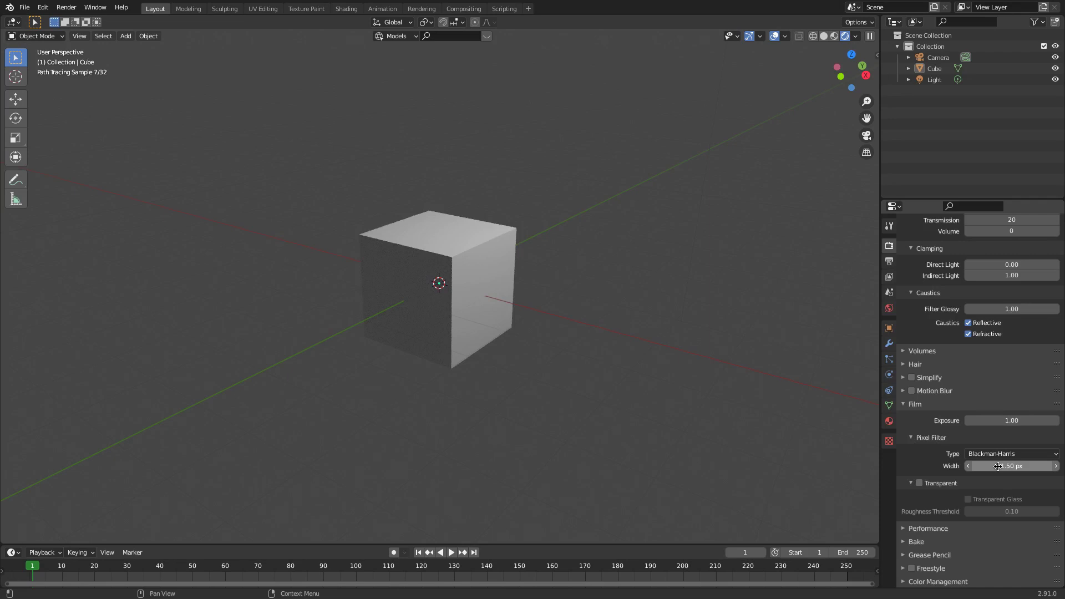
# Make the film background transparent, inspect the cube from several angles, and enable Transparent Glass
pyautogui.click(920, 485)
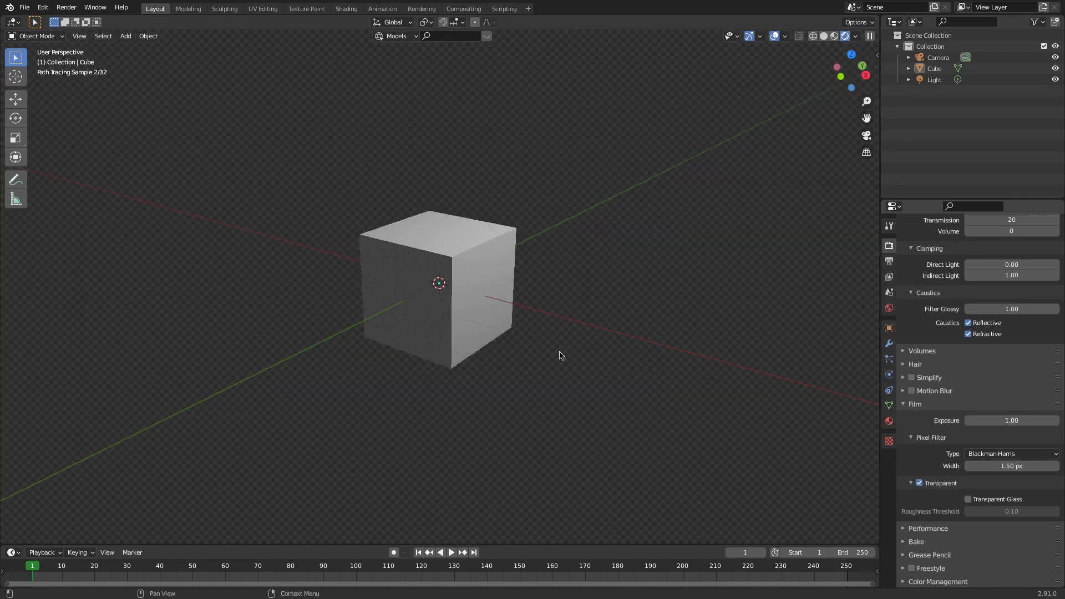
pyautogui.moveTo(560, 355); pyautogui.dragTo(589, 276, button='middle')
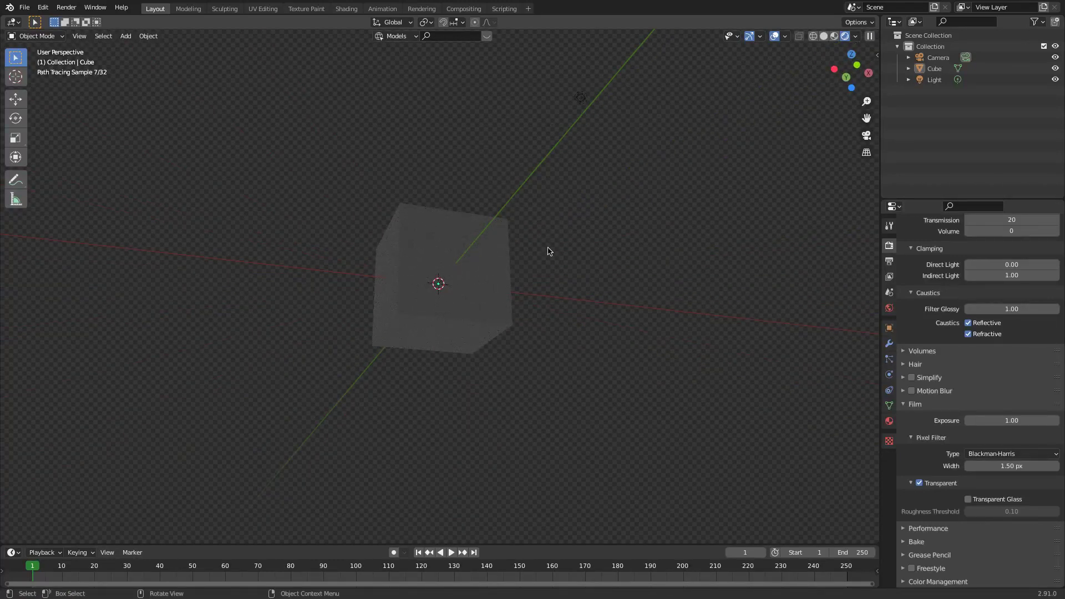
pyautogui.moveTo(548, 250); pyautogui.dragTo(434, 315, button='middle')
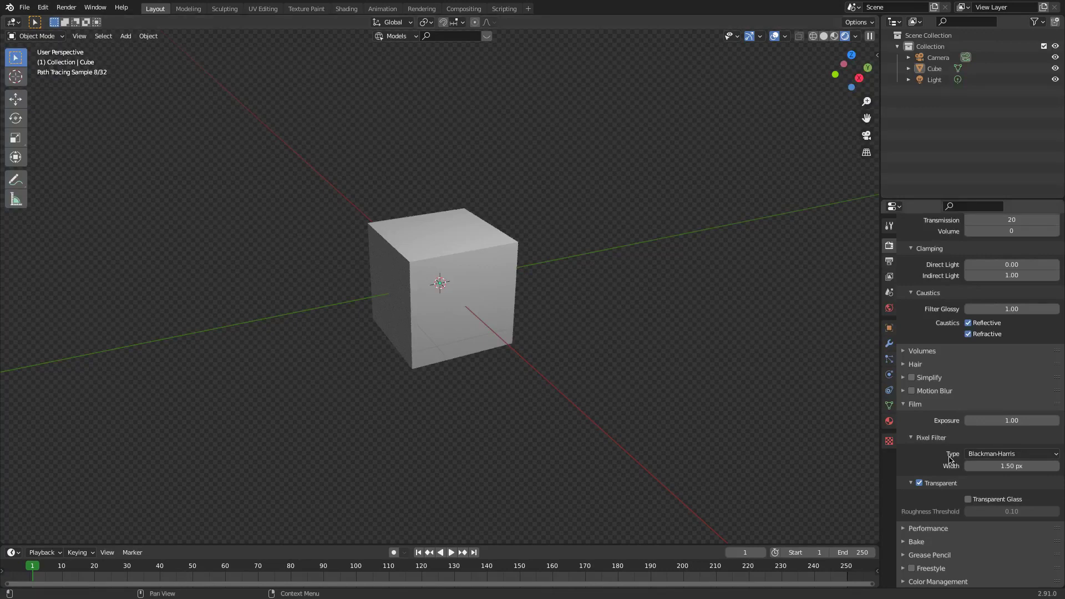
pyautogui.click(969, 500)
# Select the cube, split the 3D viewport vertically, and show the cube's material in a Shader Editor in the new area
pyautogui.click(464, 227)
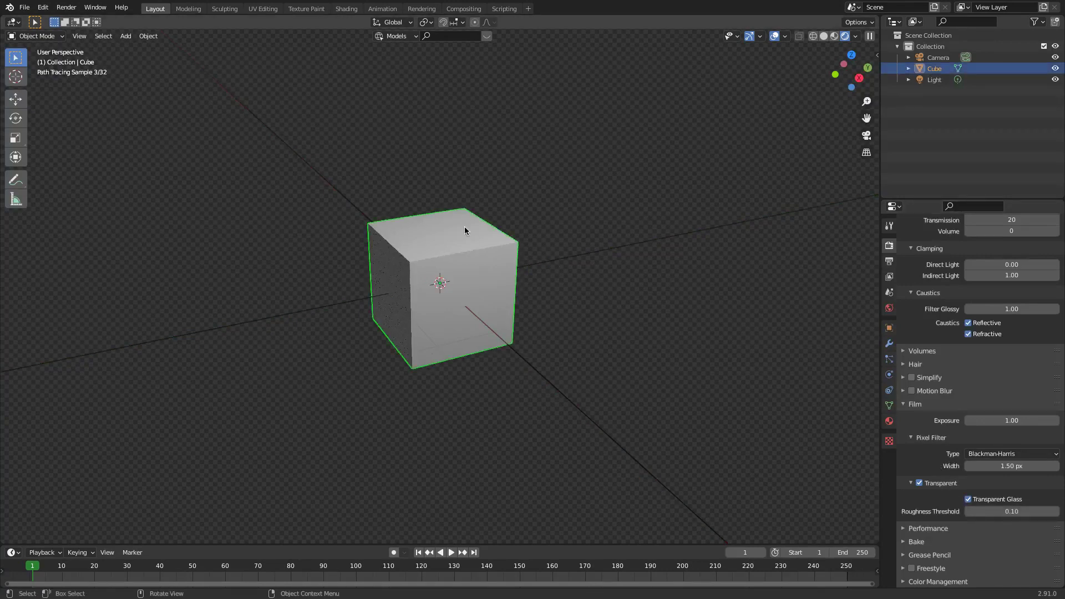
pyautogui.rightClick(881, 16)
pyautogui.click(877, 29)
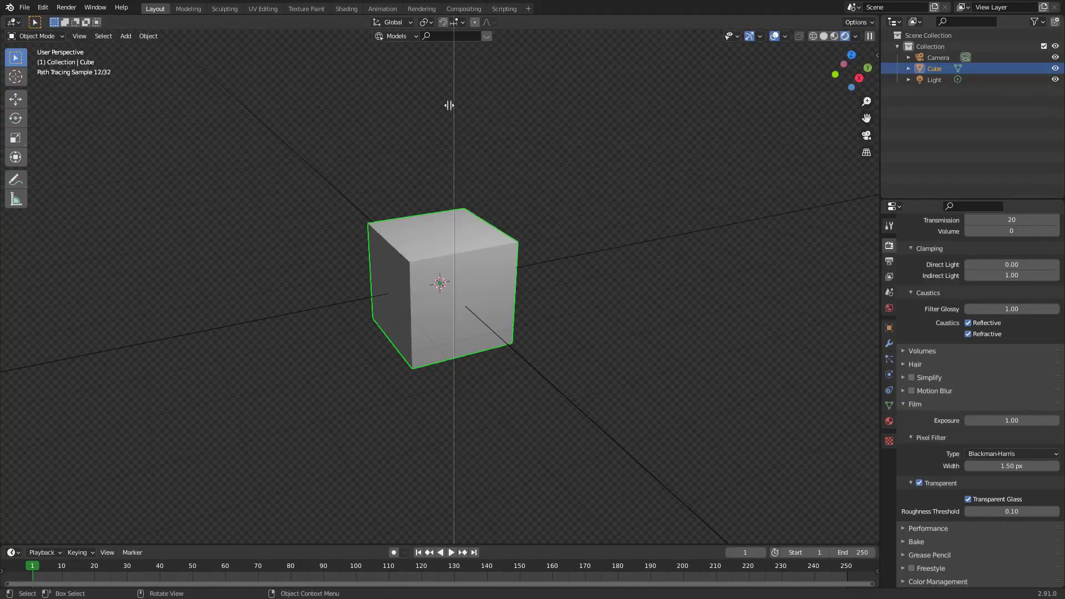
pyautogui.click(450, 108)
pyautogui.hotkey('shift', 'F3')
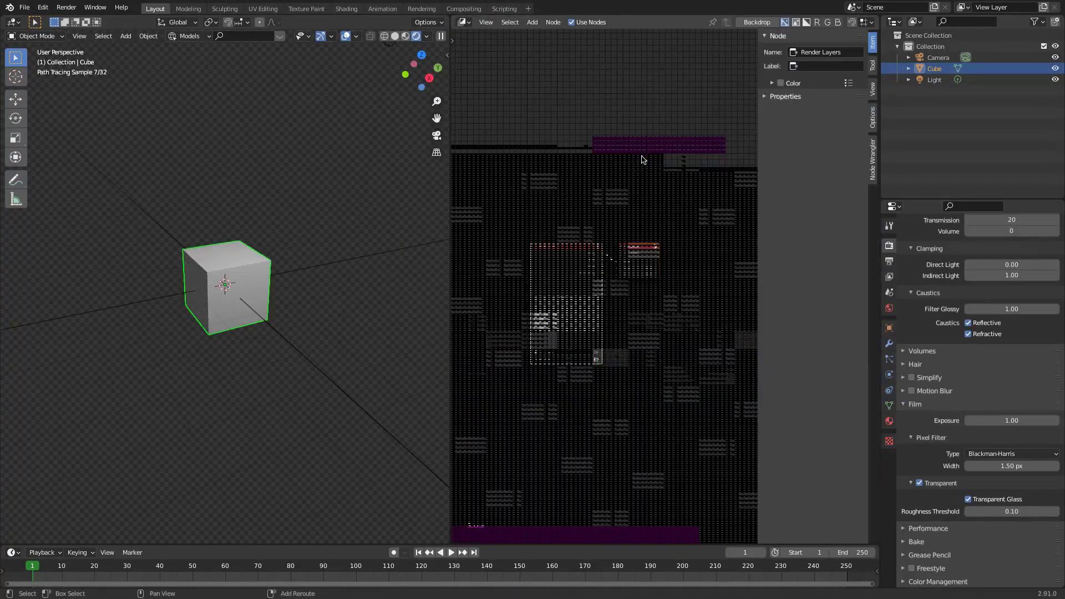
pyautogui.hotkey('shift', 'F3')
pyautogui.moveTo(589, 290); pyautogui.dragTo(652, 204, button='middle')
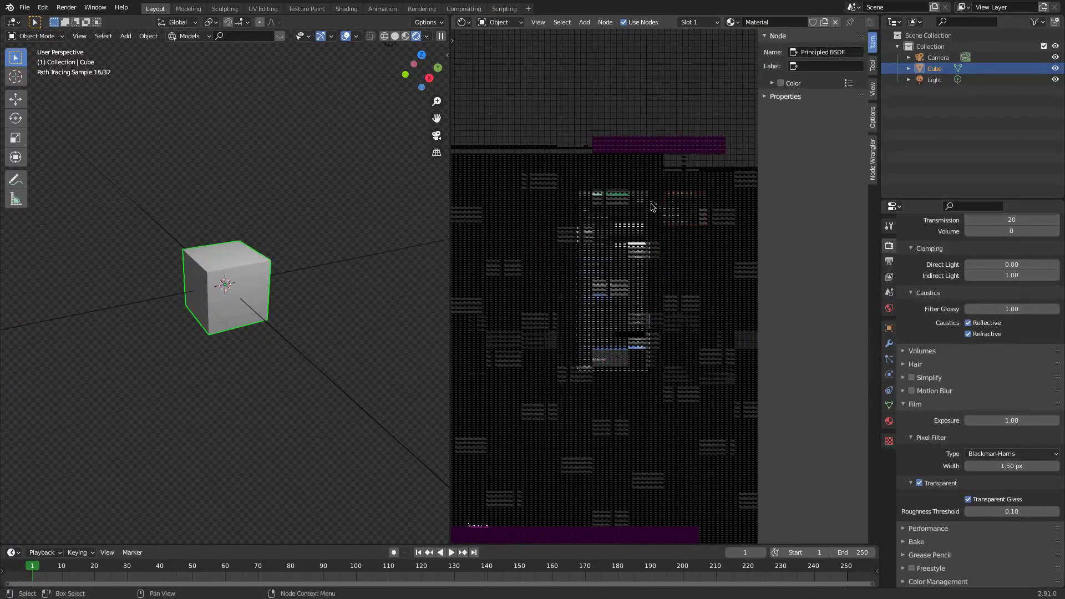
pyautogui.scroll(3, 652, 204)
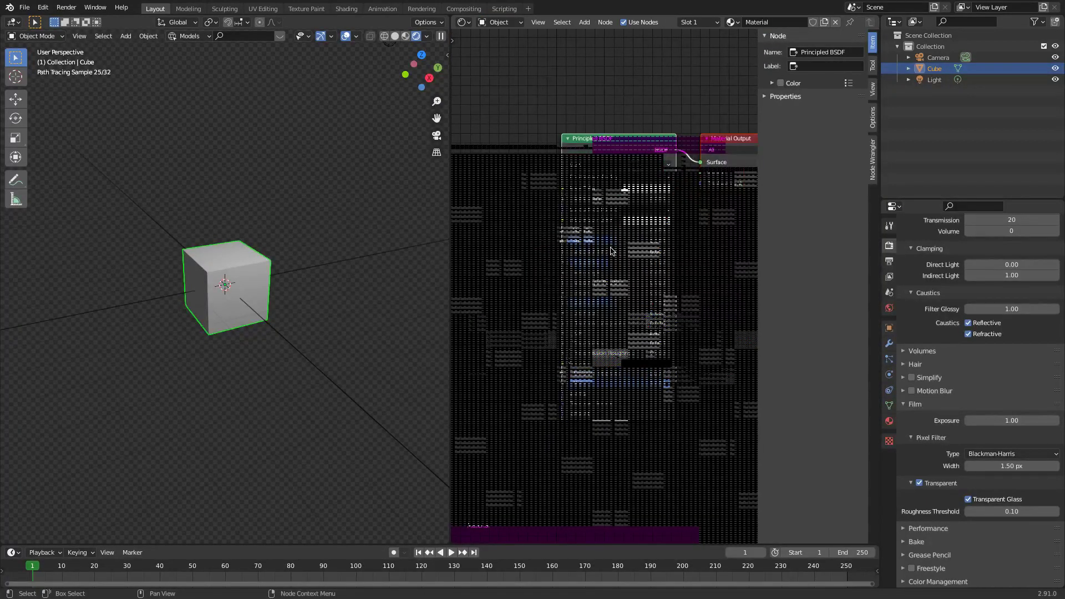
pyautogui.scroll(2, 610, 261)
# Make the cube's Principled BSDF a clear glass with Transmission 1.000, and inspect the transparent cube from several angles
pyautogui.moveTo(628, 236); pyautogui.dragTo(686, 236)
pyautogui.moveTo(614, 304); pyautogui.dragTo(682, 352)
pyautogui.moveTo(301, 322); pyautogui.dragTo(351, 298, button='middle')
pyautogui.click(351, 299)
pyautogui.moveTo(332, 338)
pyautogui.mouseDown(button='middle')
pyautogui.moveTo(335, 310)
pyautogui.moveTo(295, 359)
pyautogui.mouseUp(button='middle')
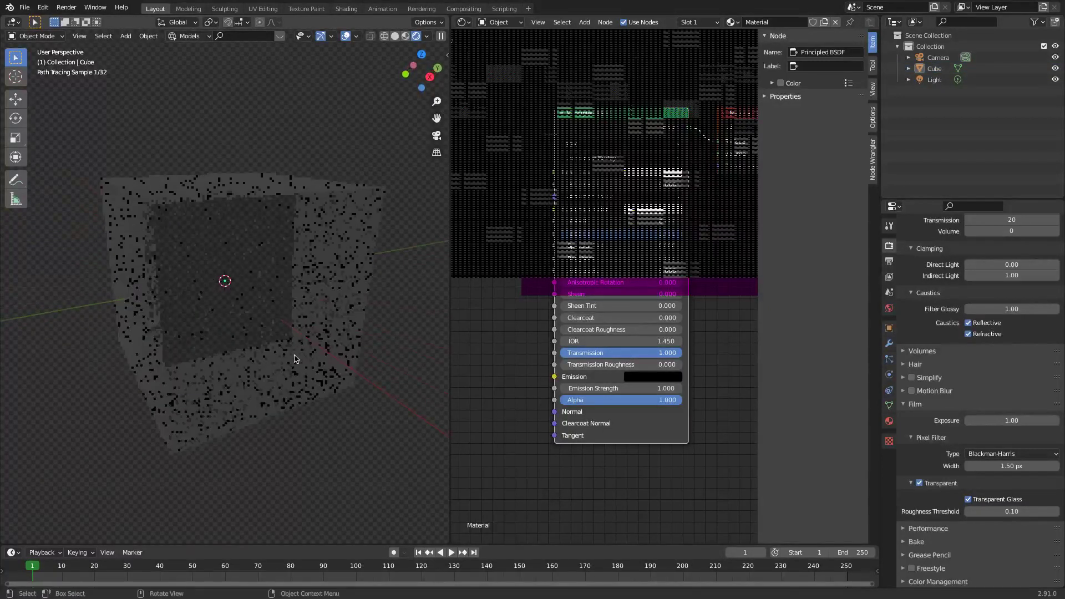
pyautogui.moveTo(236, 270)
pyautogui.mouseDown(button='middle')
pyautogui.moveTo(209, 272)
pyautogui.moveTo(208, 251)
pyautogui.moveTo(363, 285)
pyautogui.moveTo(286, 288)
pyautogui.moveTo(395, 126)
pyautogui.moveTo(355, 269)
pyautogui.moveTo(422, 269)
pyautogui.moveTo(419, 411)
pyautogui.moveTo(411, 279)
pyautogui.moveTo(309, 257)
pyautogui.moveTo(238, 260)
pyautogui.moveTo(232, 351)
pyautogui.moveTo(240, 292)
pyautogui.mouseUp(button='middle')
pyautogui.scroll(-2, 210, 260)
pyautogui.click(310, 287)
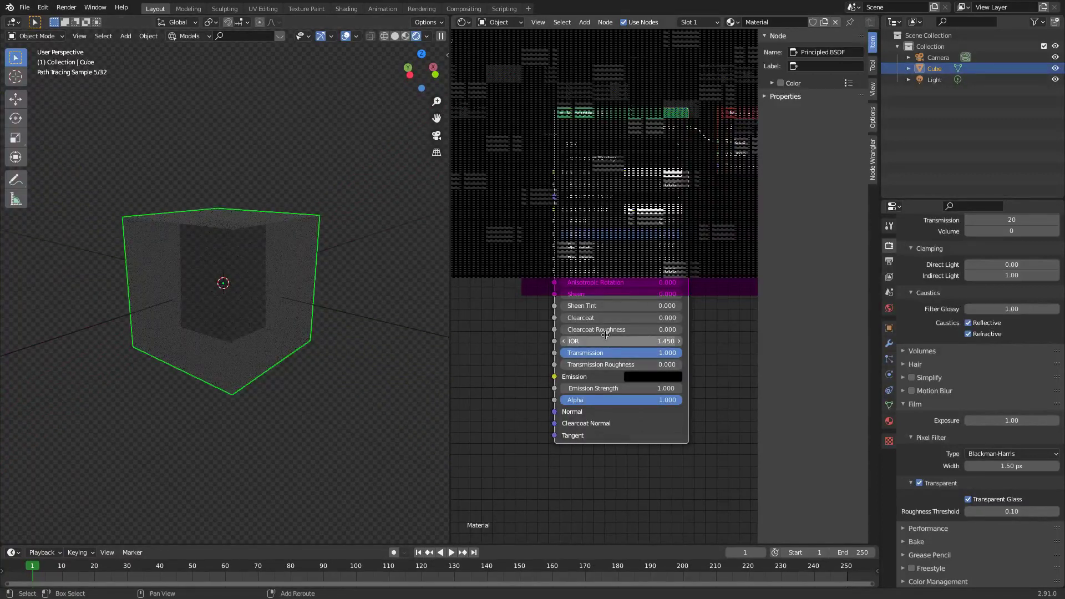
# Lower the glass material's IOR to 1.050 and examine the cube's refraction from other angles
pyautogui.click(564, 341)
pyautogui.click(564, 341)
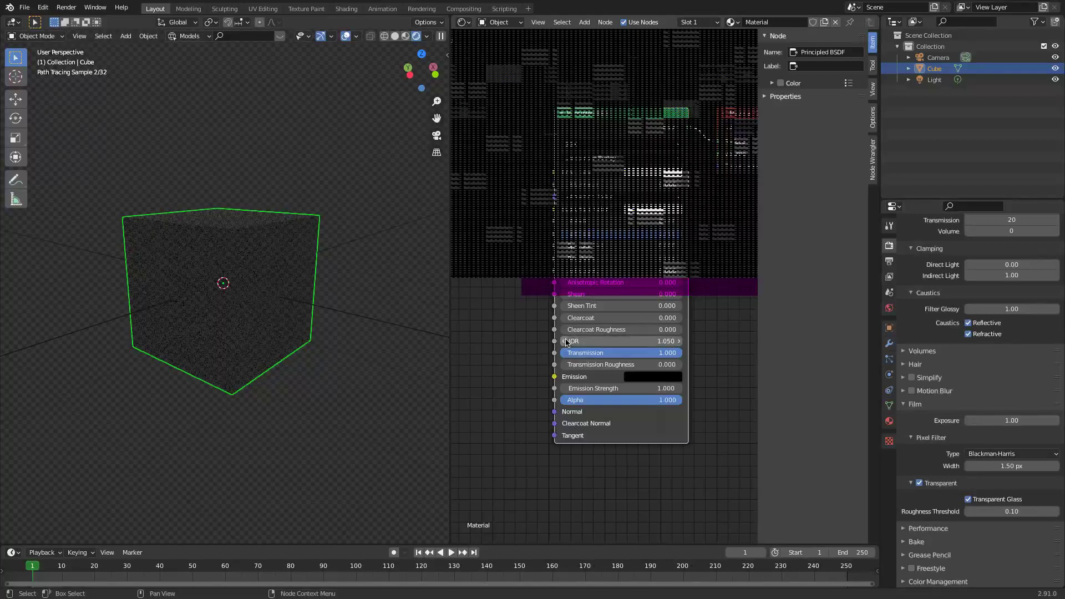
pyautogui.moveTo(304, 302); pyautogui.dragTo(329, 251, button='middle')
pyautogui.click(345, 299)
pyautogui.moveTo(344, 298); pyautogui.dragTo(273, 339, button='middle')
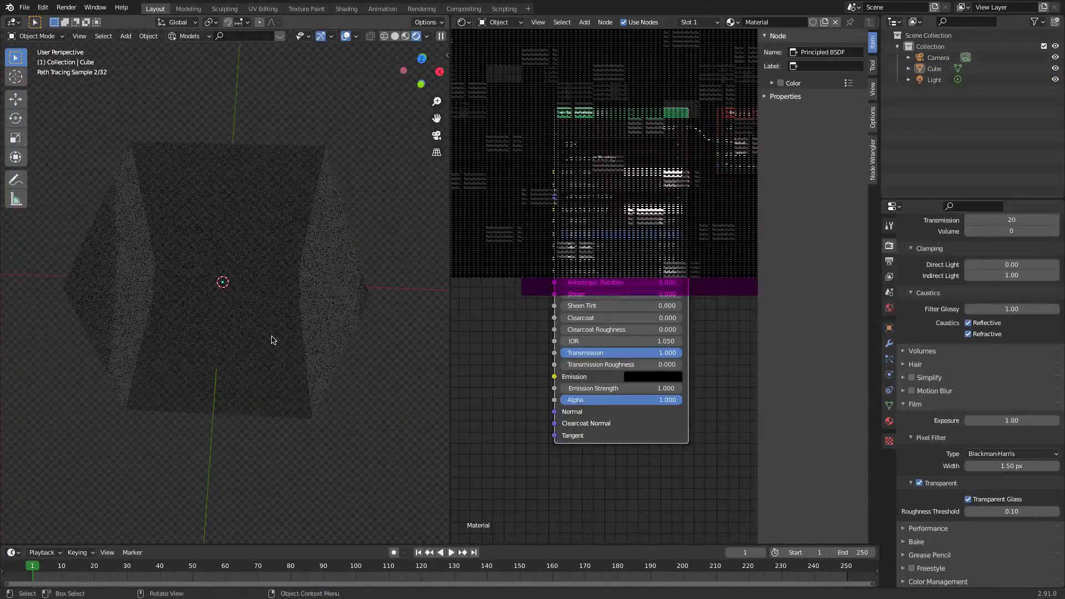
# Set the glass material's IOR to 1.000 and inspect the cube
pyautogui.doubleClick(624, 341)
pyautogui.write('1')
pyautogui.press('Return')
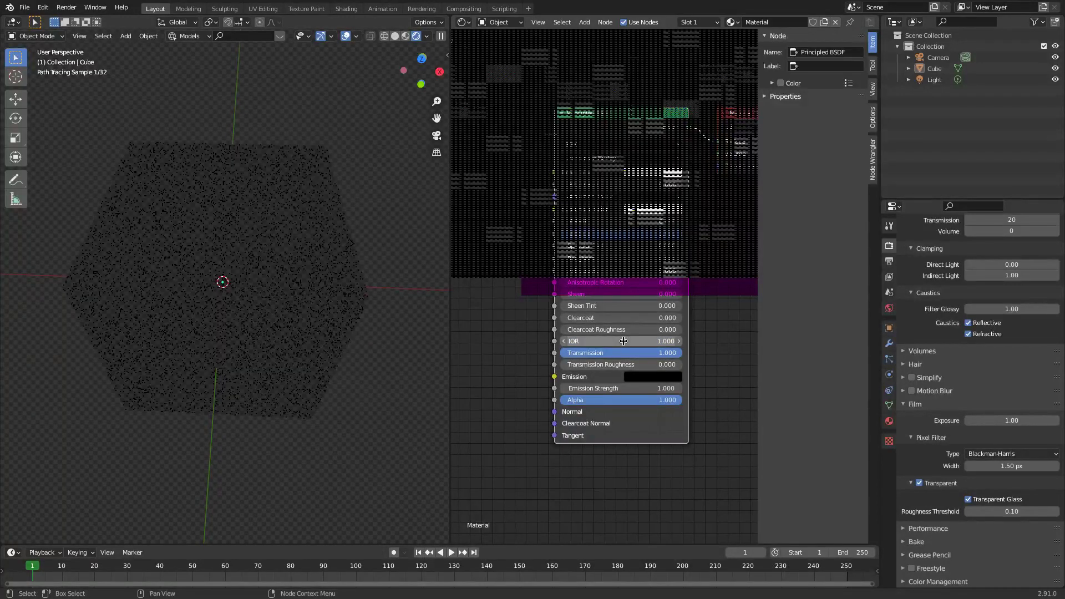
pyautogui.moveTo(322, 322); pyautogui.dragTo(345, 345, button='middle')
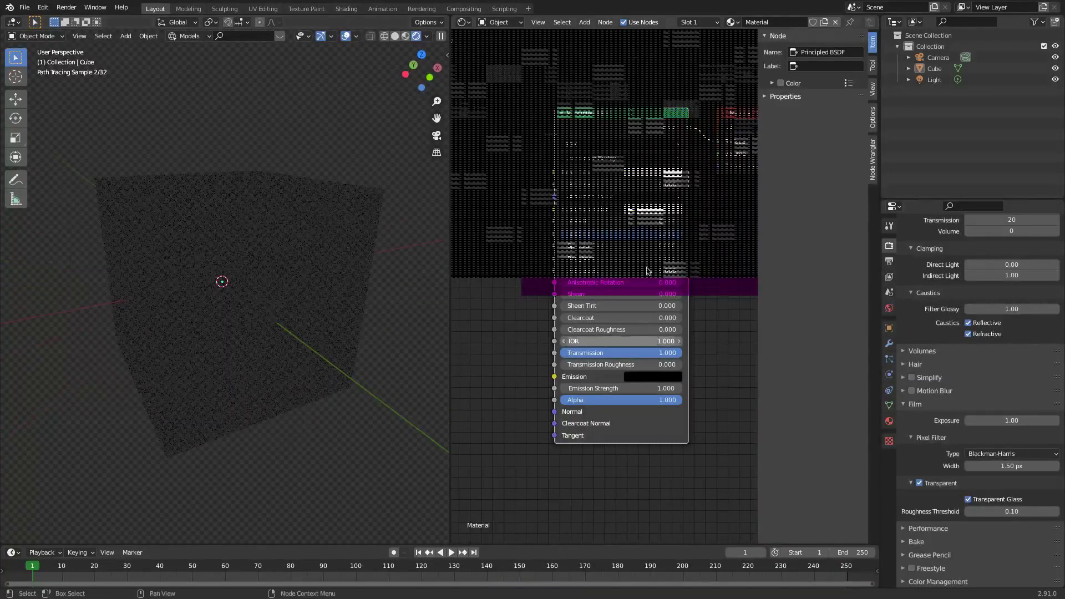
# Raise the Principled BSDF's Base Color to pure white and check the cube in the viewport
pyautogui.moveTo(715, 347); pyautogui.dragTo(710, 487, button='middle')
pyautogui.click(640, 315)
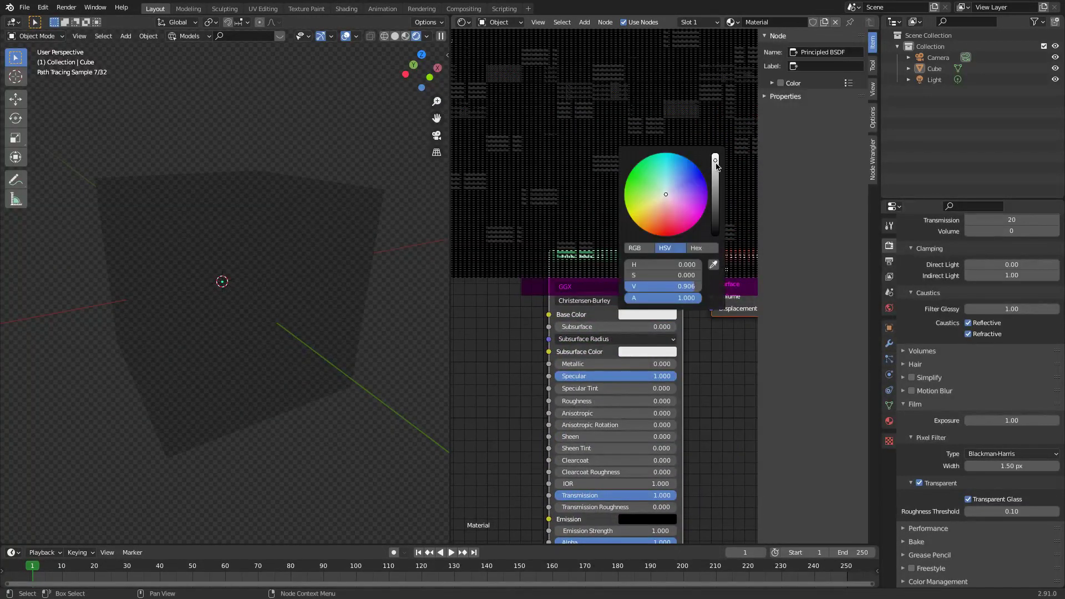
pyautogui.moveTo(716, 164); pyautogui.dragTo(716, 155)
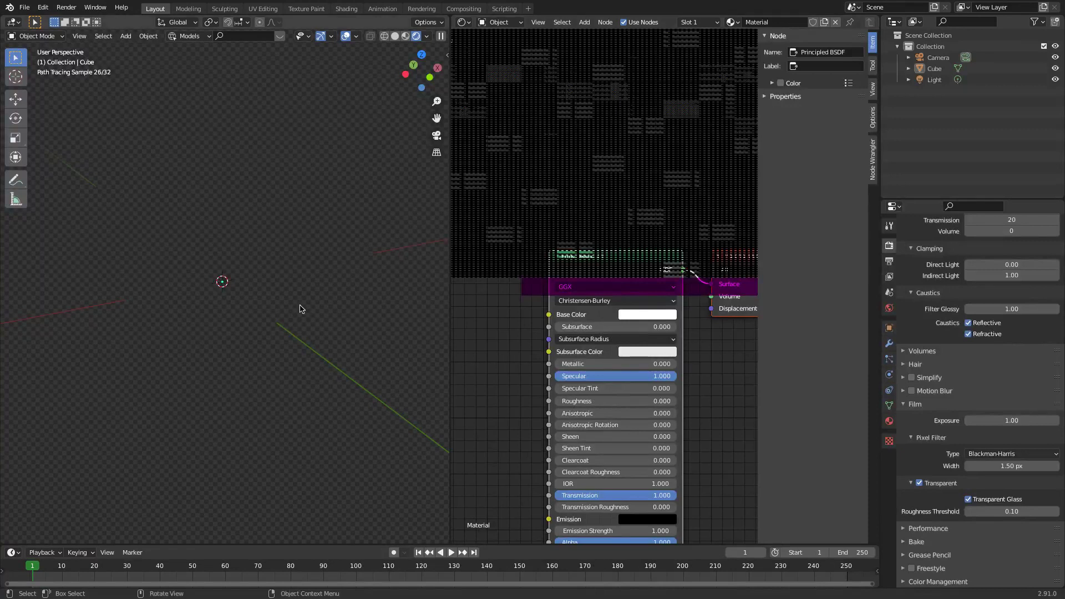
pyautogui.moveTo(294, 285); pyautogui.dragTo(277, 164, button='middle')
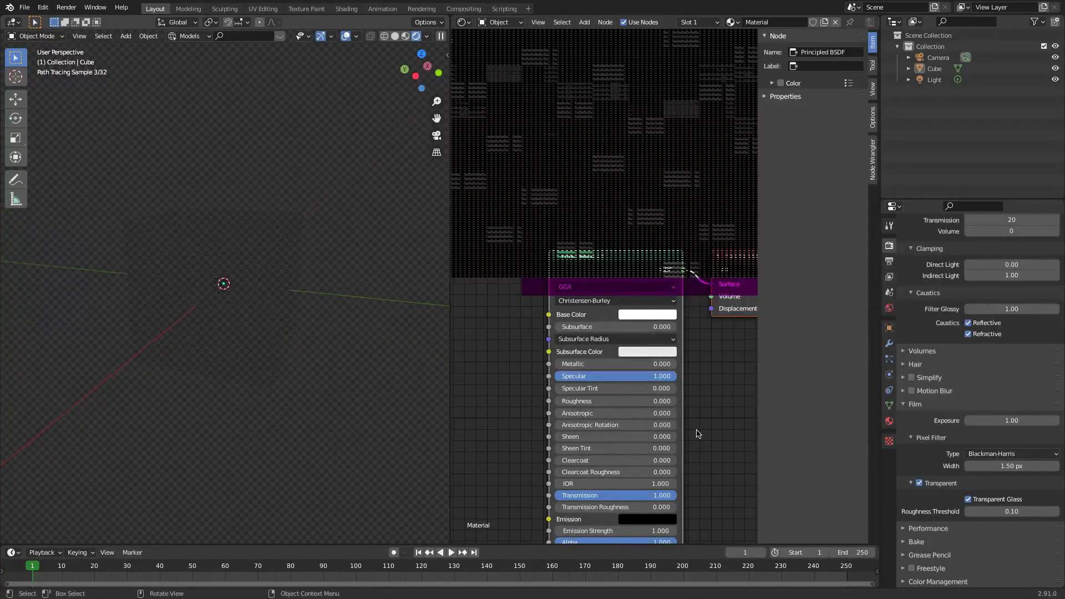
# Try raising the glass material's Roughness to about 0.29, and undo the trial roughness changes
pyautogui.moveTo(561, 401); pyautogui.dragTo(587, 401)
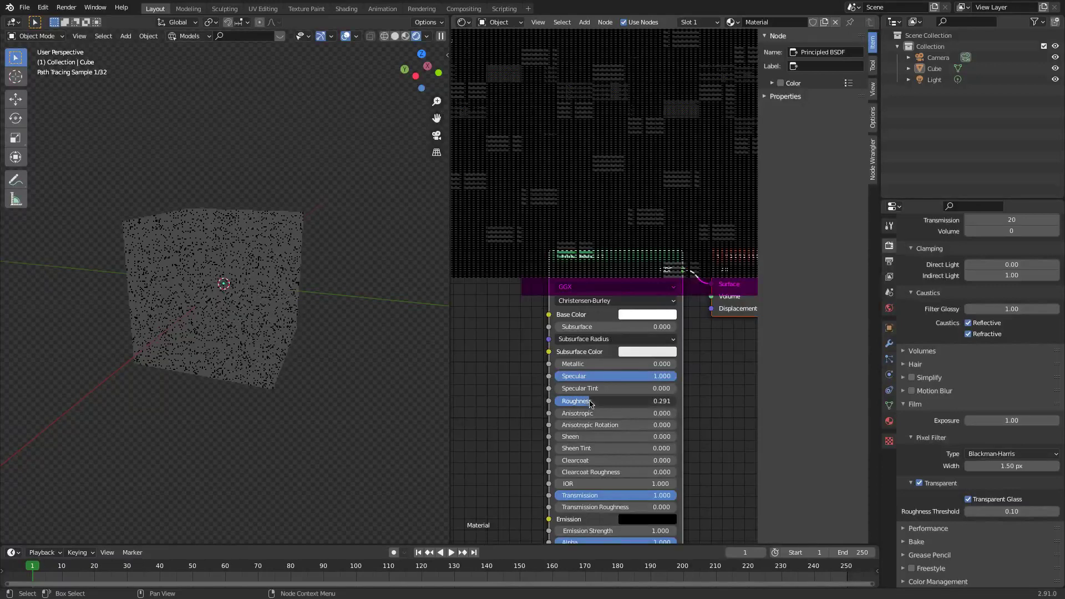
pyautogui.hotkey('ctrl', 'z')
pyautogui.scroll(-5, 567, 468)
pyautogui.moveTo(602, 438); pyautogui.dragTo(627, 438)
pyautogui.hotkey('ctrl', 'z')
pyautogui.scroll(1, 597, 452)
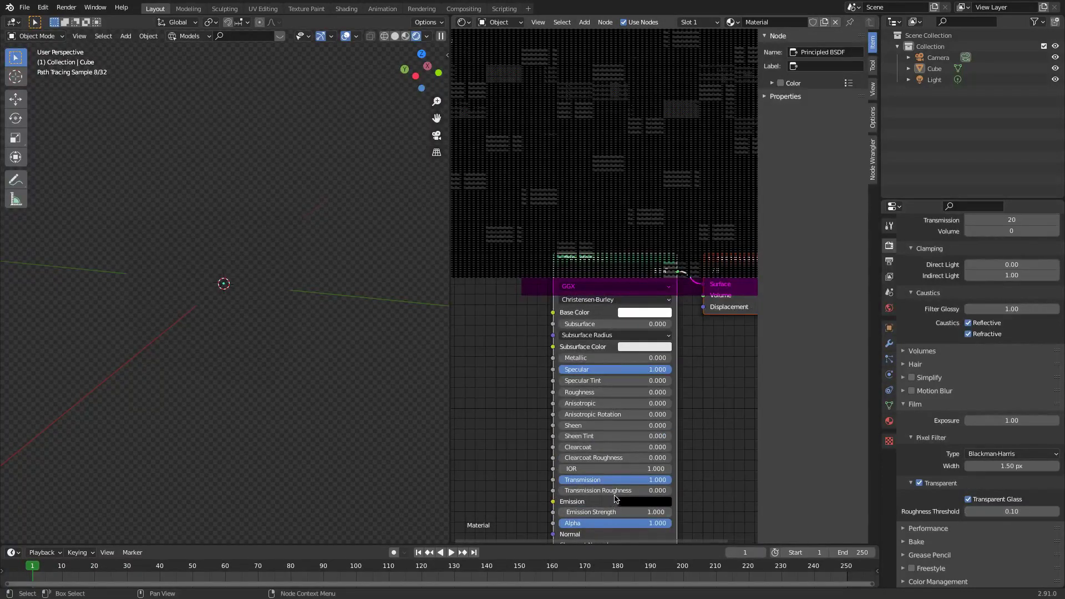
# Set the Principled BSDF's Transmission Roughness to 0.1 and view the cube up close
pyautogui.doubleClick(617, 490)
pyautogui.write('0.1')
pyautogui.press('Return')
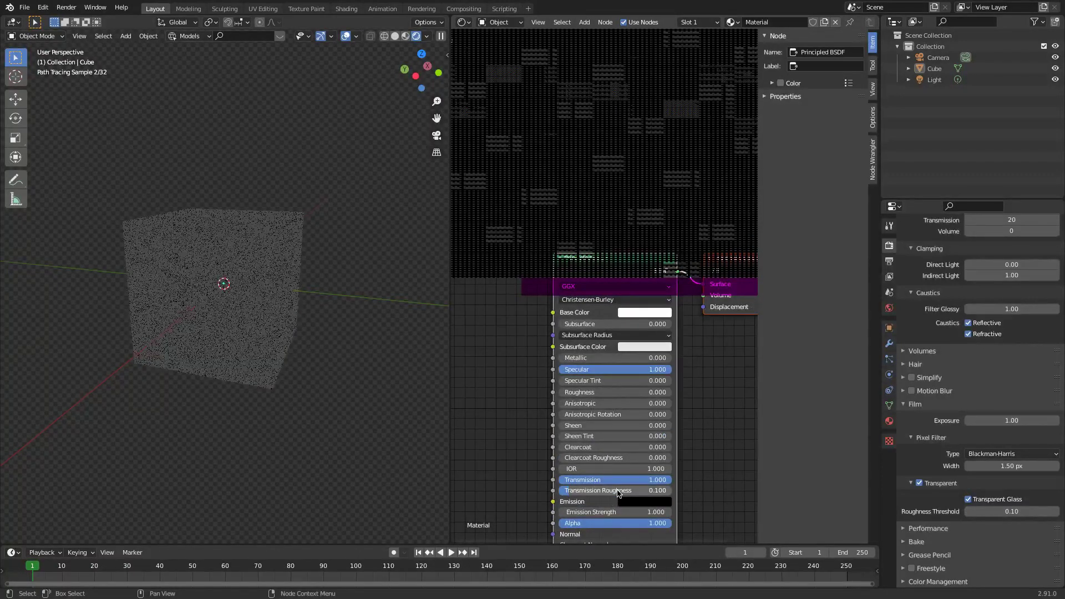
pyautogui.moveTo(300, 290); pyautogui.dragTo(294, 278, button='middle')
pyautogui.scroll(4, 294, 278)
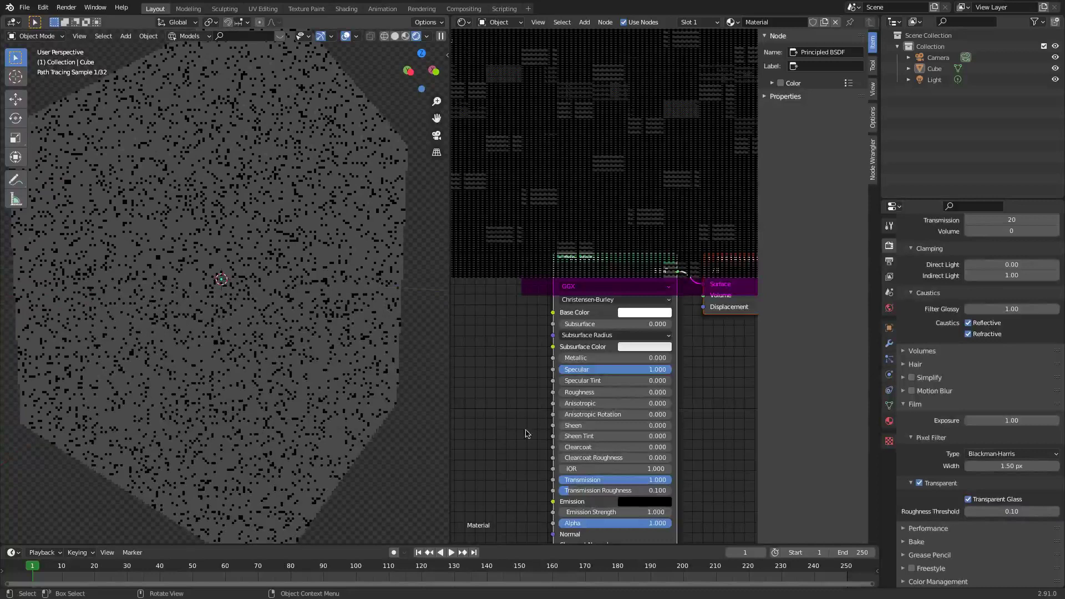
# Set the Principled BSDF's Transmission Roughness to 0.09
pyautogui.doubleClick(633, 491)
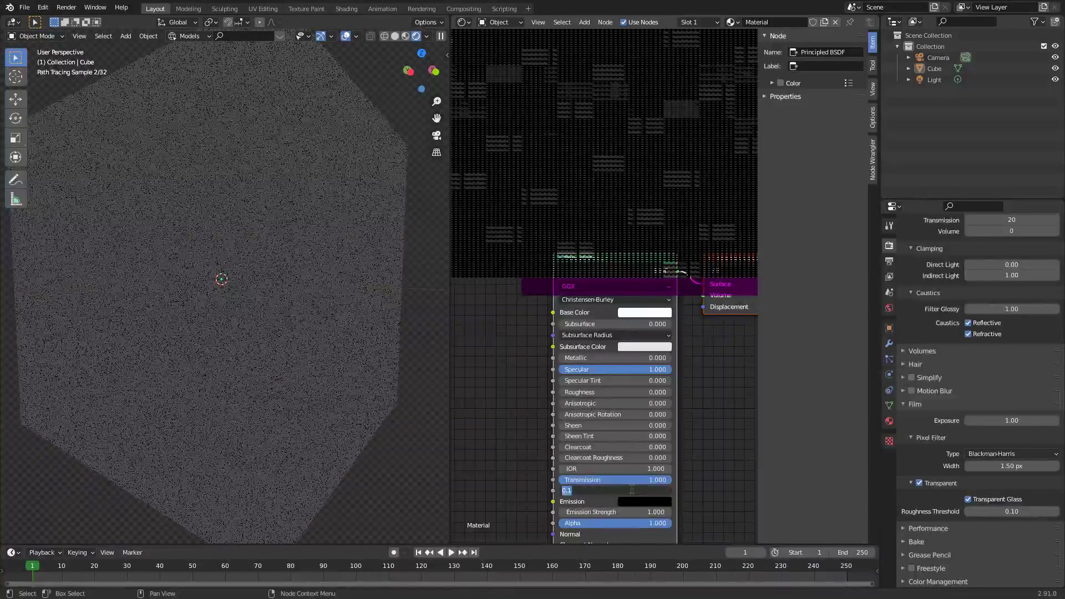
pyautogui.write('0.09')
pyautogui.press('Return')
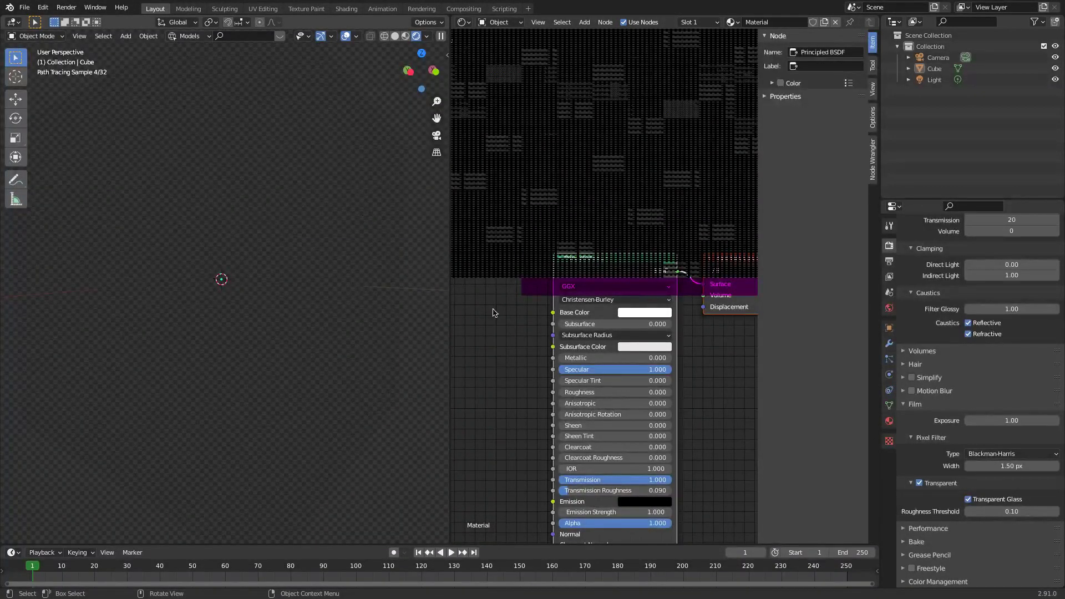
# Try Transparent Glass Roughness Threshold values of 0.01 and 0.00, and return it to 0.10
pyautogui.click(1011, 511)
pyautogui.write('0.01')
pyautogui.press('Return')
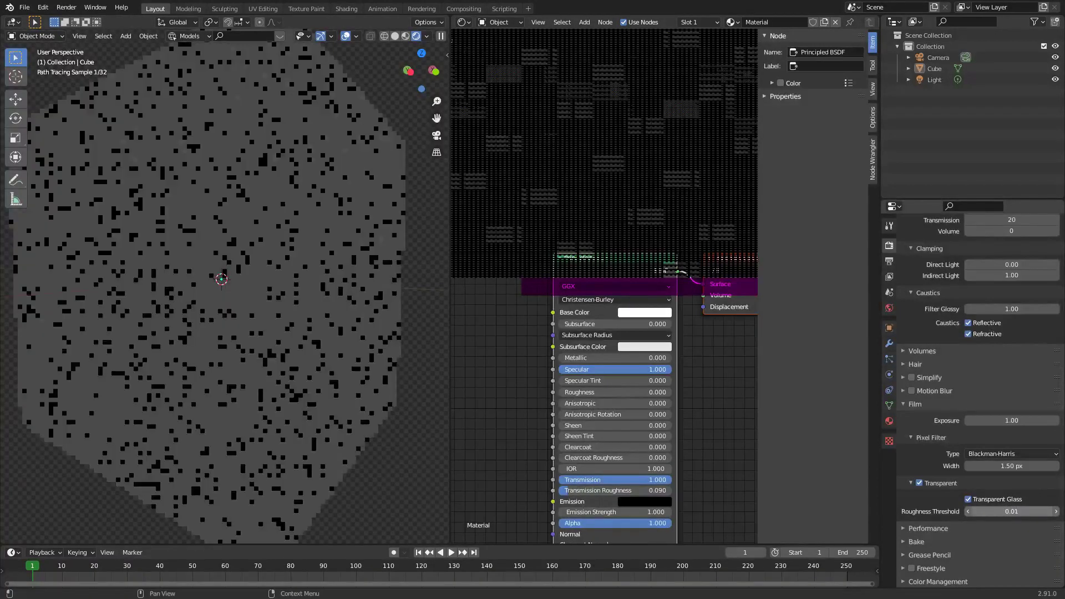
pyautogui.moveTo(1011, 512); pyautogui.dragTo(1005, 511)
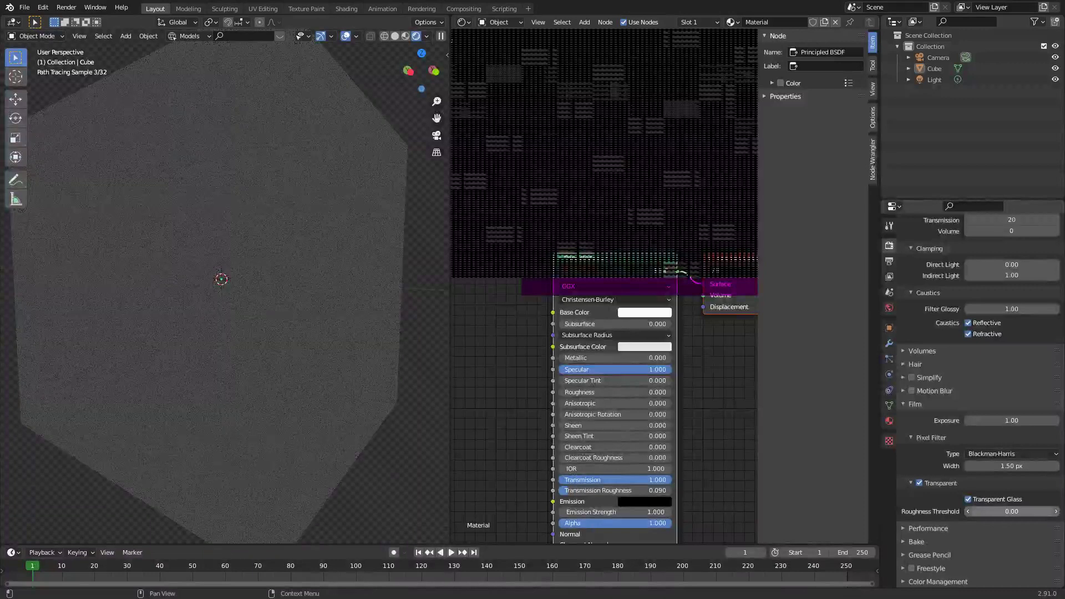
pyautogui.moveTo(1005, 511); pyautogui.dragTo(1012, 510)
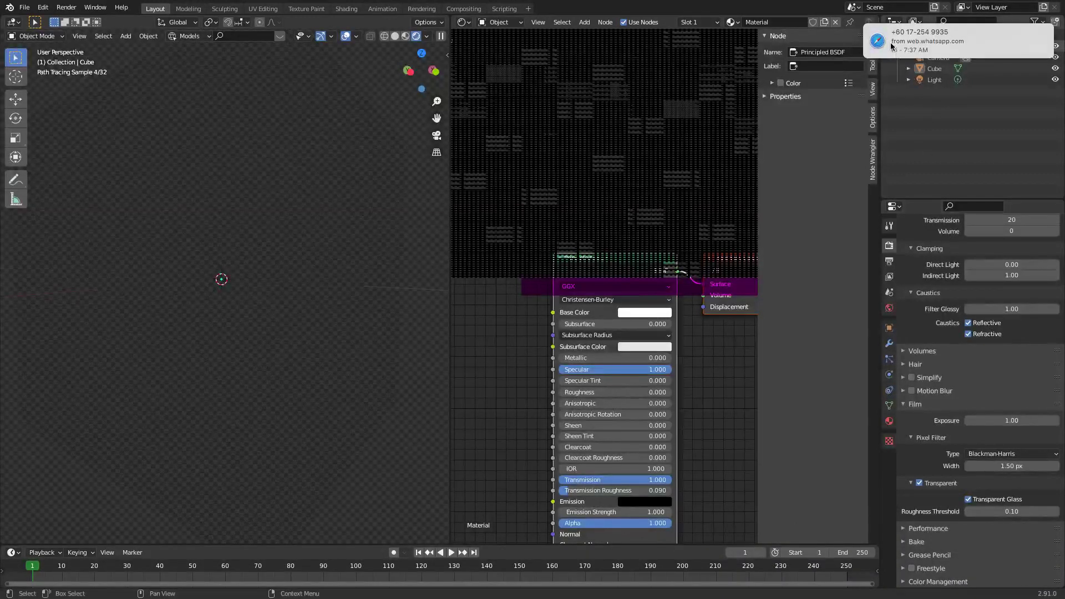
pyautogui.moveTo(288, 292); pyautogui.dragTo(288, 316, button='middle')
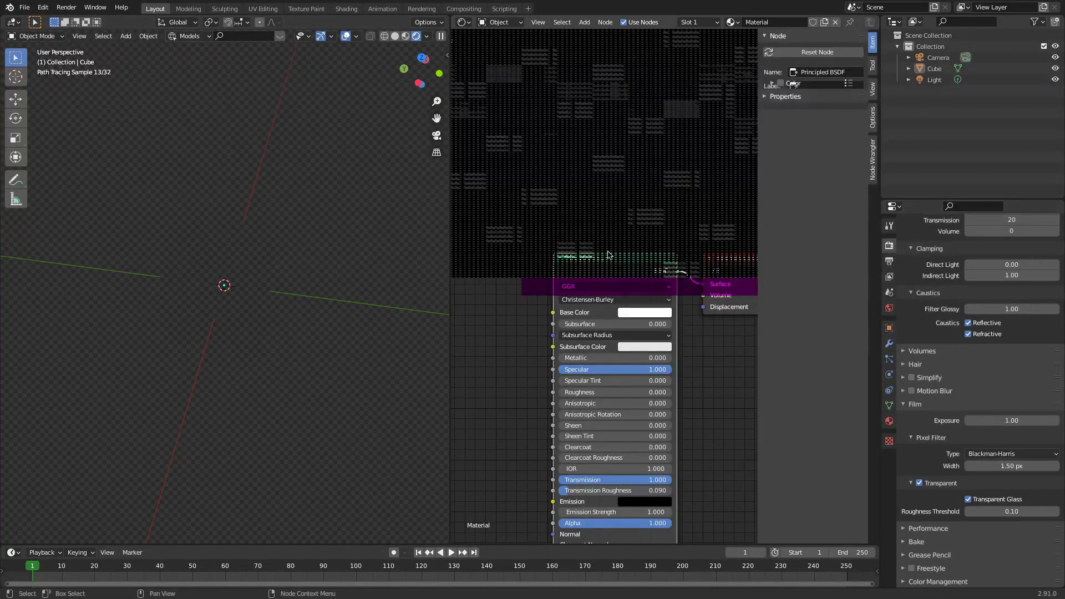
# Replace the cube's Principled BSDF with a new default one feeding the Material Output's Surface, and switch to the camera view
pyautogui.press('x')
pyautogui.hotkey('shift', 'a')
pyautogui.write('s')
pyautogui.write('pri')
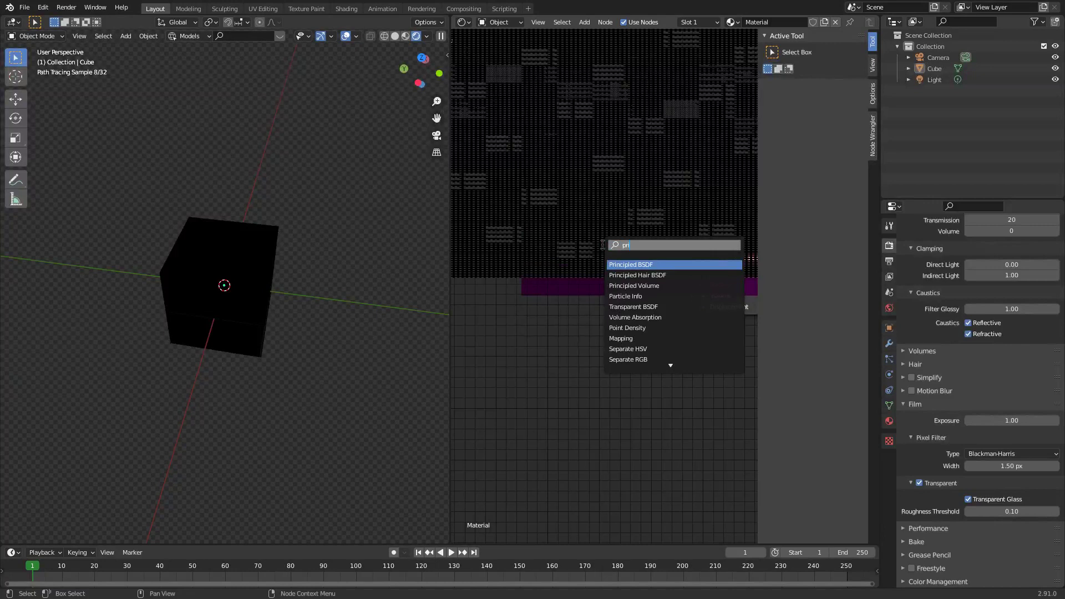
pyautogui.click(623, 264)
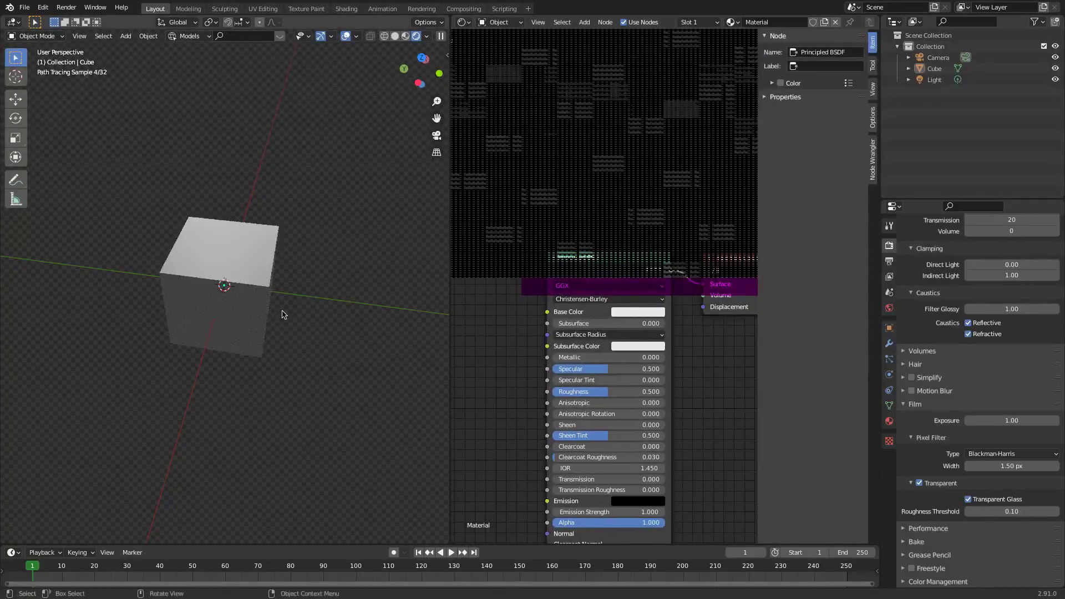
pyautogui.click(437, 136)
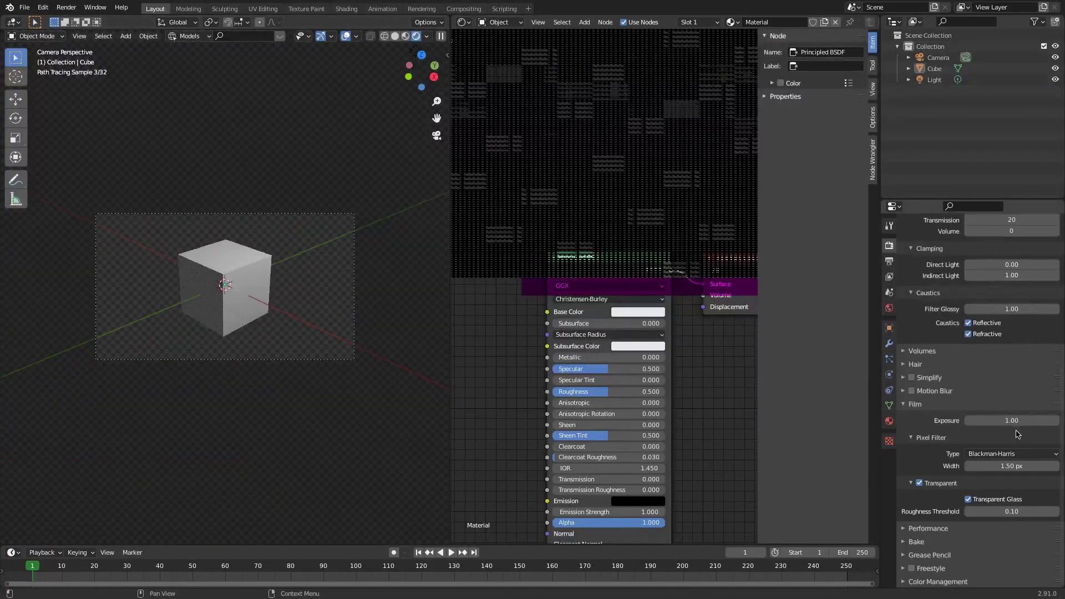
# Expand the Performance render settings and set the X and Y tile size to 16 px
pyautogui.click(904, 527)
pyautogui.scroll(-8, 904, 523)
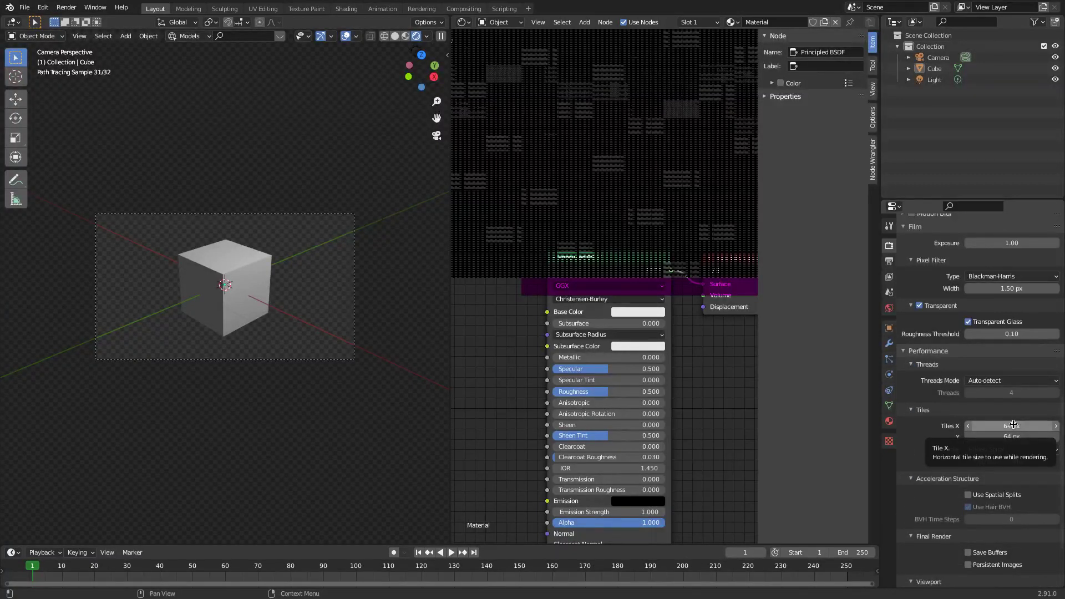
pyautogui.click(1014, 425)
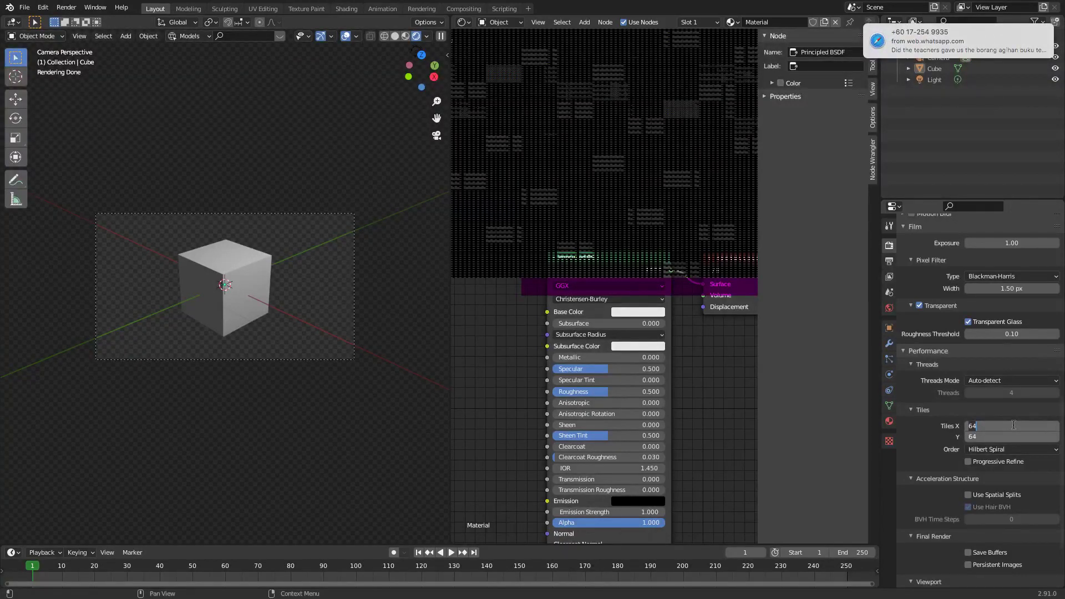
pyautogui.write('16')
pyautogui.press('Return')
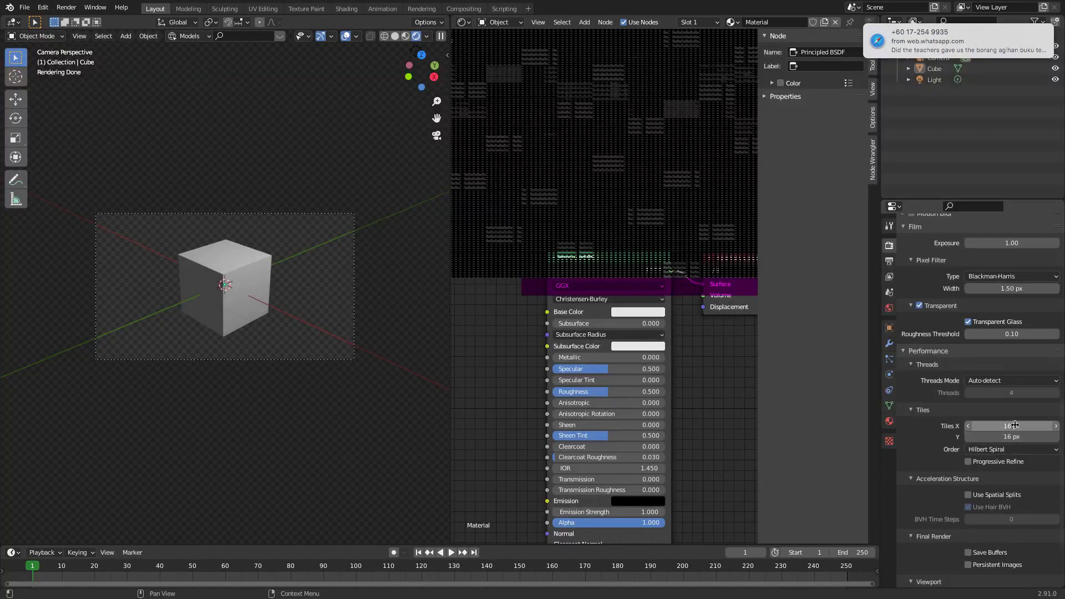
# Try a render tile size of 32 px, and set the X and Y tile size to 8 px
pyautogui.moveTo(1014, 426); pyautogui.dragTo(1015, 435)
pyautogui.write('32')
pyautogui.press('Return')
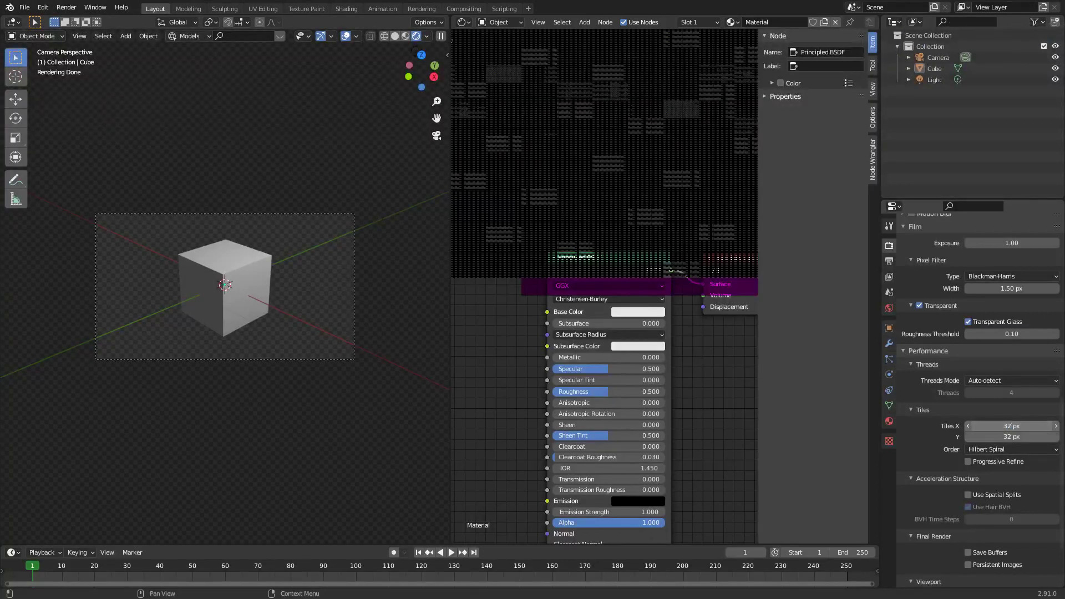
pyautogui.write('9')
pyautogui.write('8')
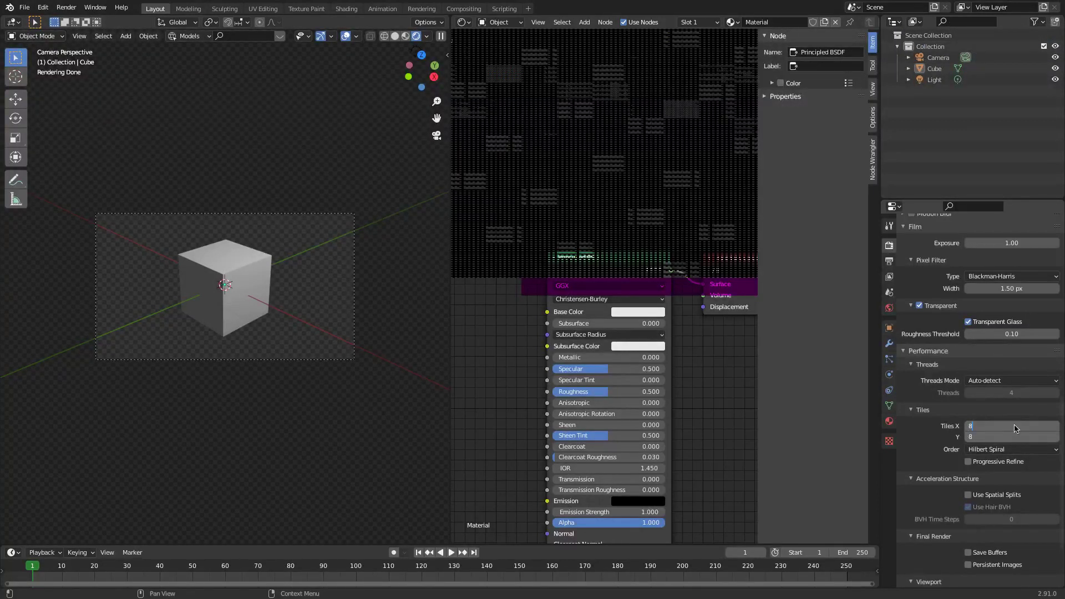
pyautogui.press('Return')
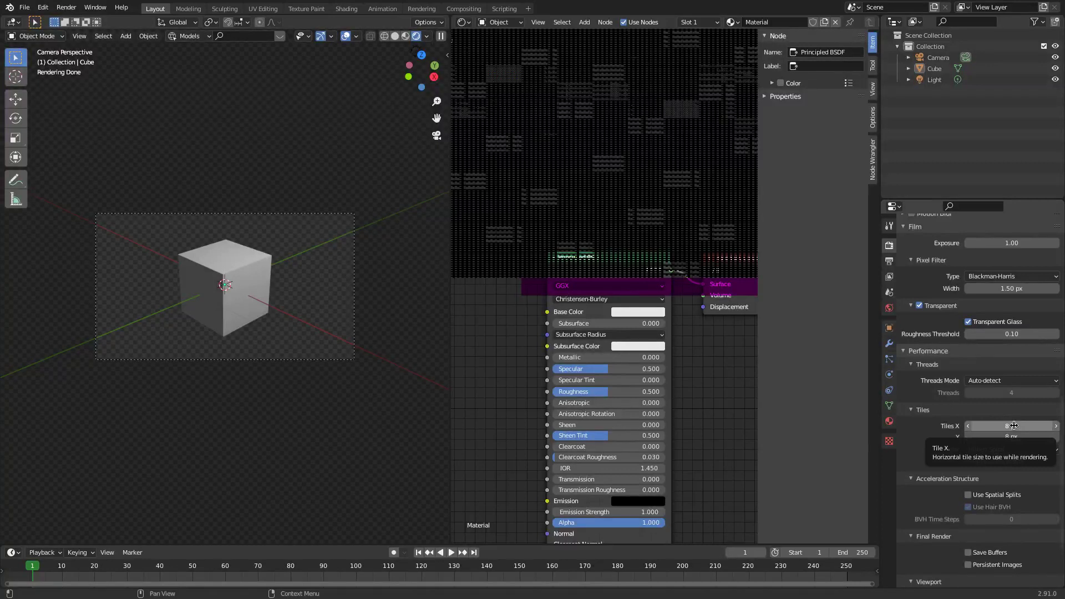
pyautogui.moveTo(1014, 425); pyautogui.dragTo(1014, 435)
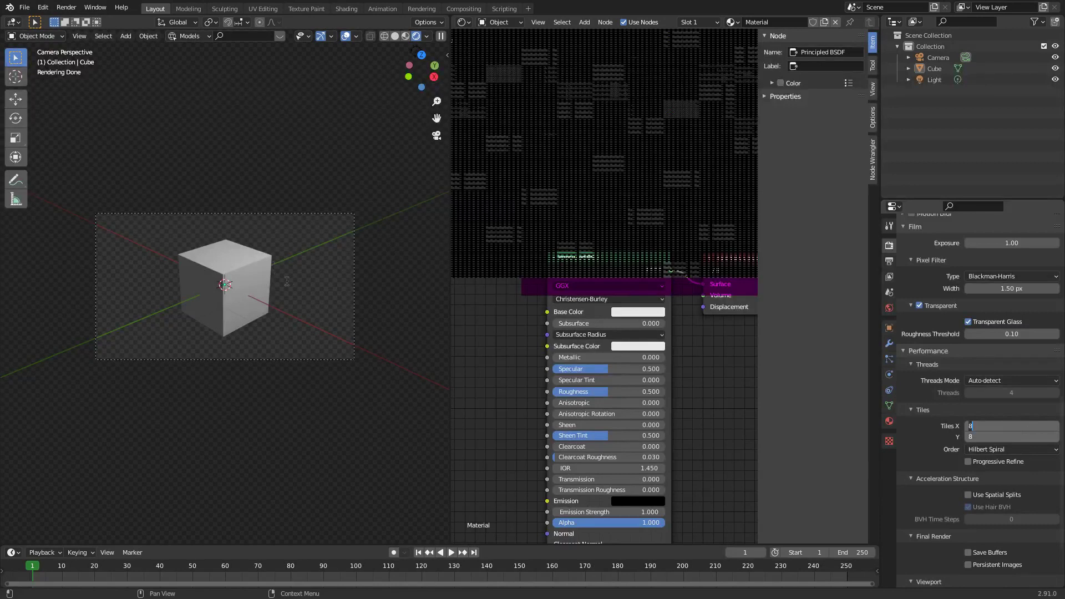
pyautogui.press('Return')
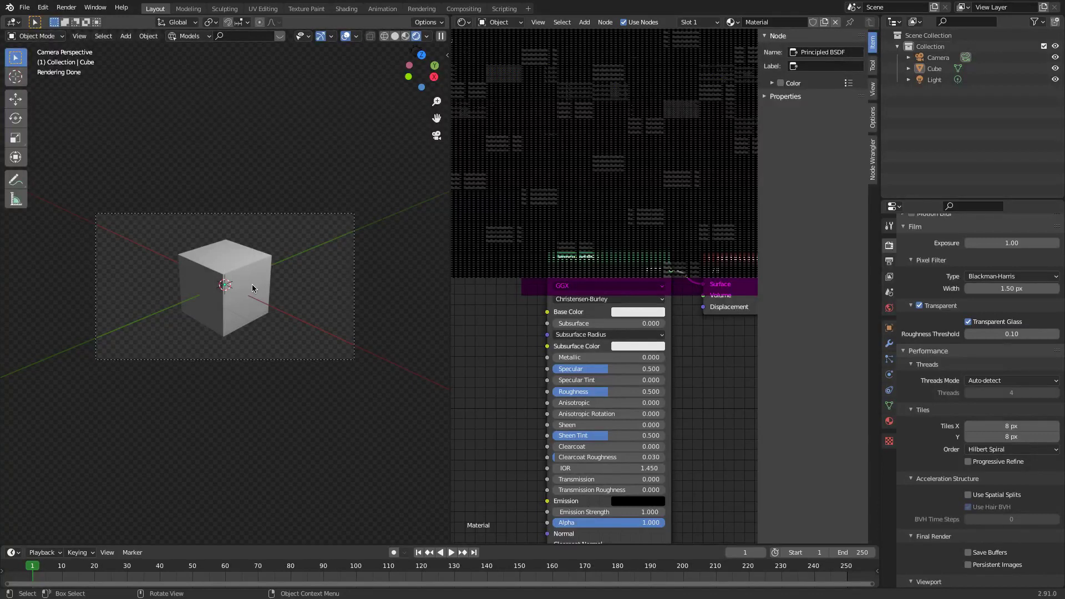
# Try X and Y tile sizes of 16, 9 and 32 px, and return both to 16 px
pyautogui.click(1027, 428)
pyautogui.write('16')
pyautogui.press('Return')
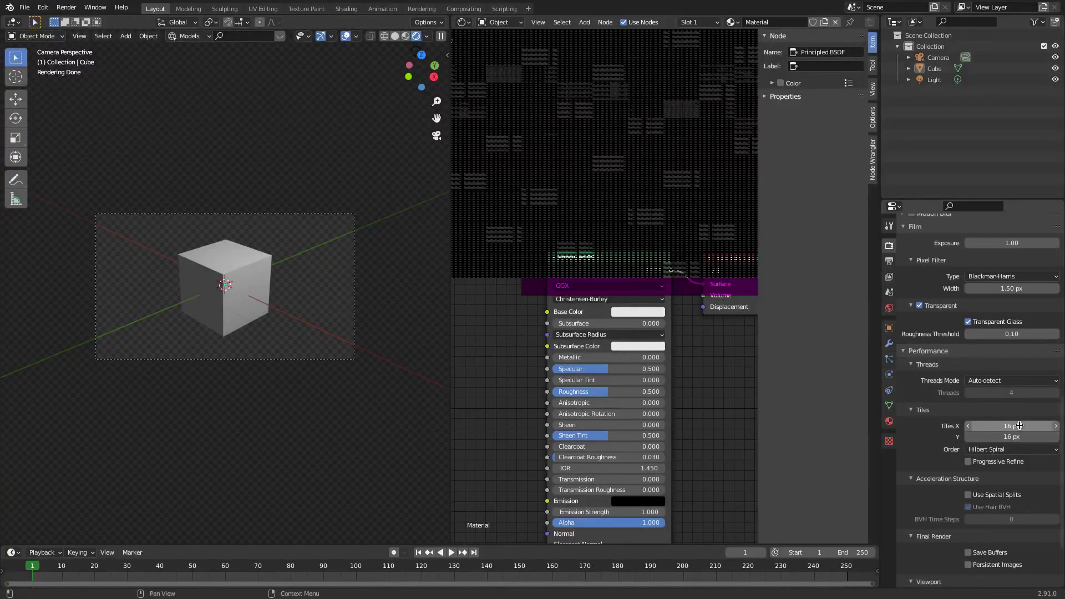
pyautogui.click(1019, 425)
pyautogui.write('9')
pyautogui.press('Return')
pyautogui.click(1019, 426)
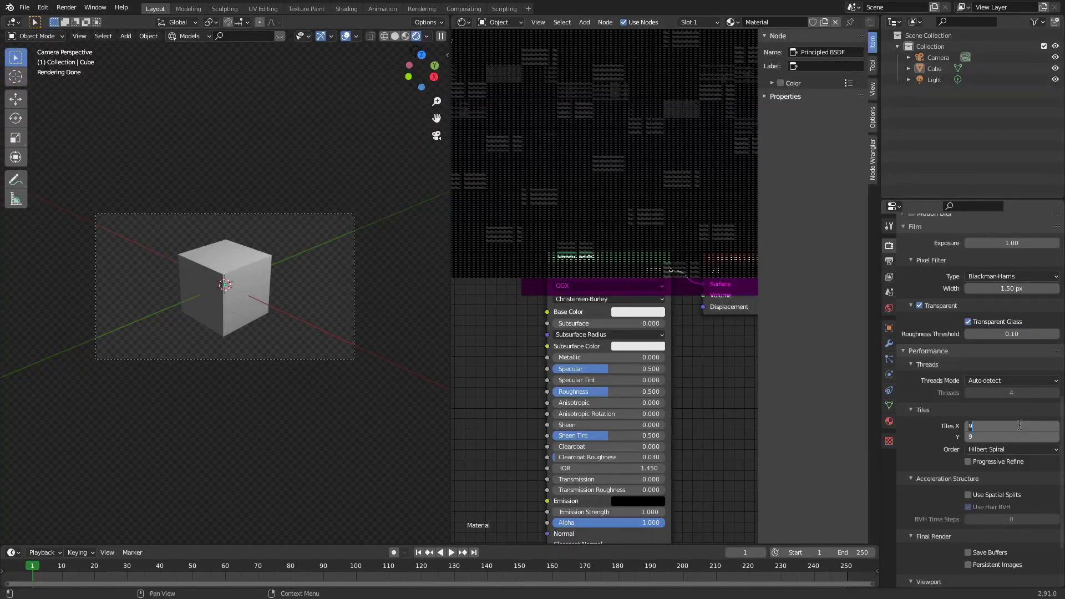
pyautogui.write('32')
pyautogui.press('Return')
pyautogui.moveTo(1016, 437); pyautogui.dragTo(1021, 427)
pyautogui.press('Return')
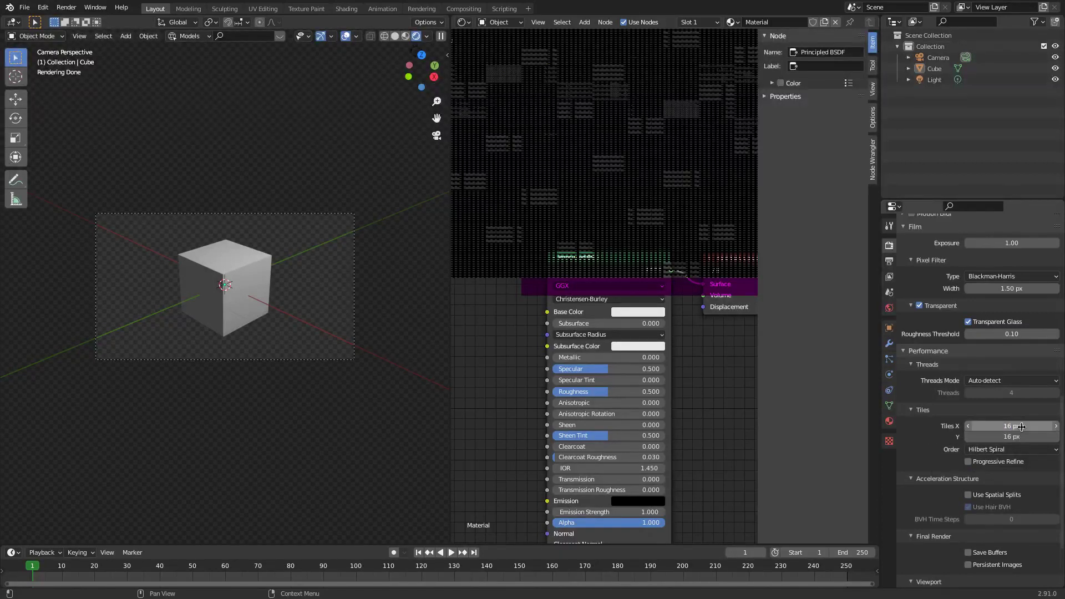
# Try larger render tile sizes of 256, 512 and 128 px for both X and Y
pyautogui.moveTo(1021, 437); pyautogui.dragTo(1021, 427)
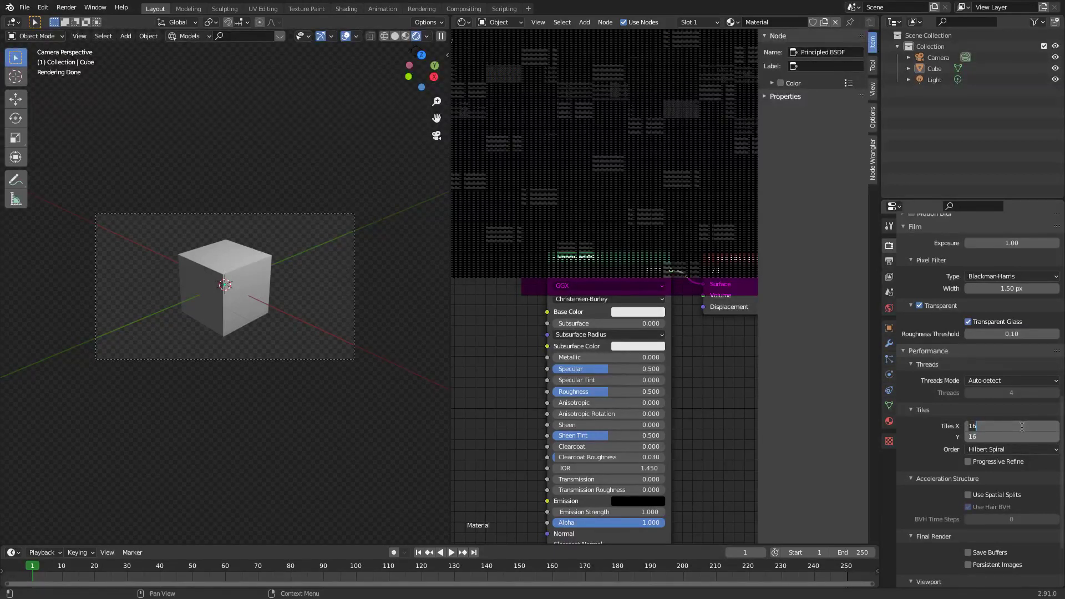
pyautogui.write('256')
pyautogui.press('Return')
pyautogui.moveTo(1022, 426); pyautogui.dragTo(1022, 437)
pyautogui.write('512')
pyautogui.press('Return')
pyautogui.click(1015, 426)
pyautogui.write('128')
pyautogui.press('Return')
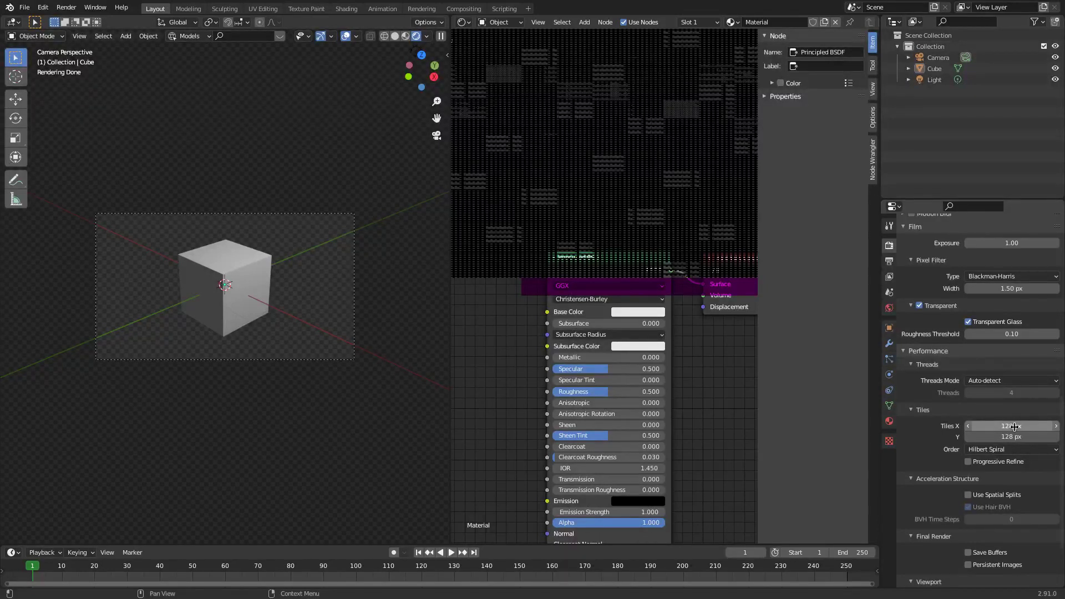
# Try a tile size of 512 px and one of 256 px for both X and Y
pyautogui.click(1014, 426)
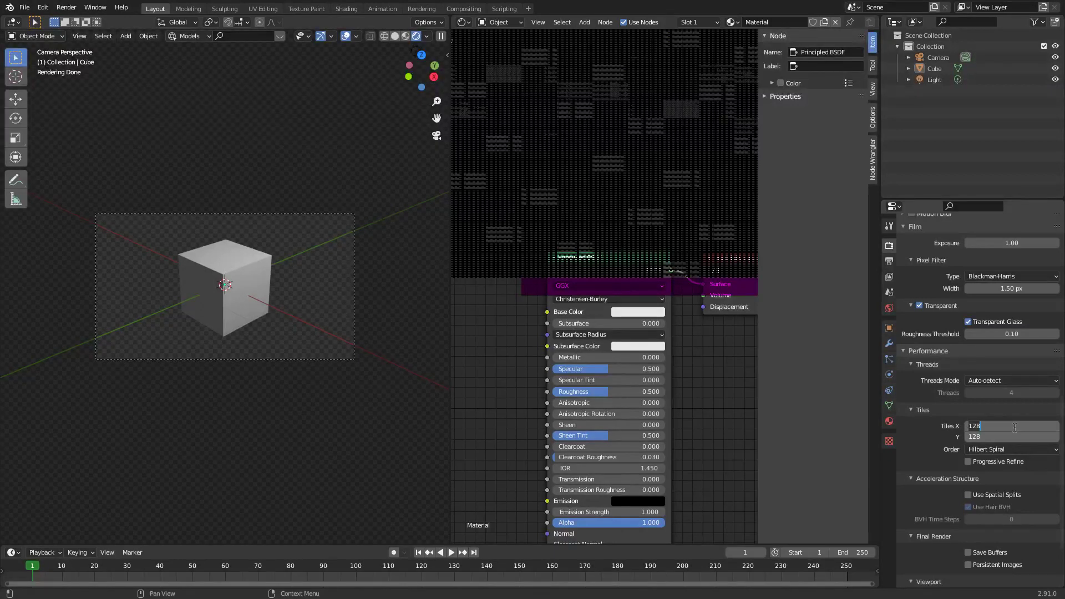
pyautogui.write('512')
pyautogui.press('Return')
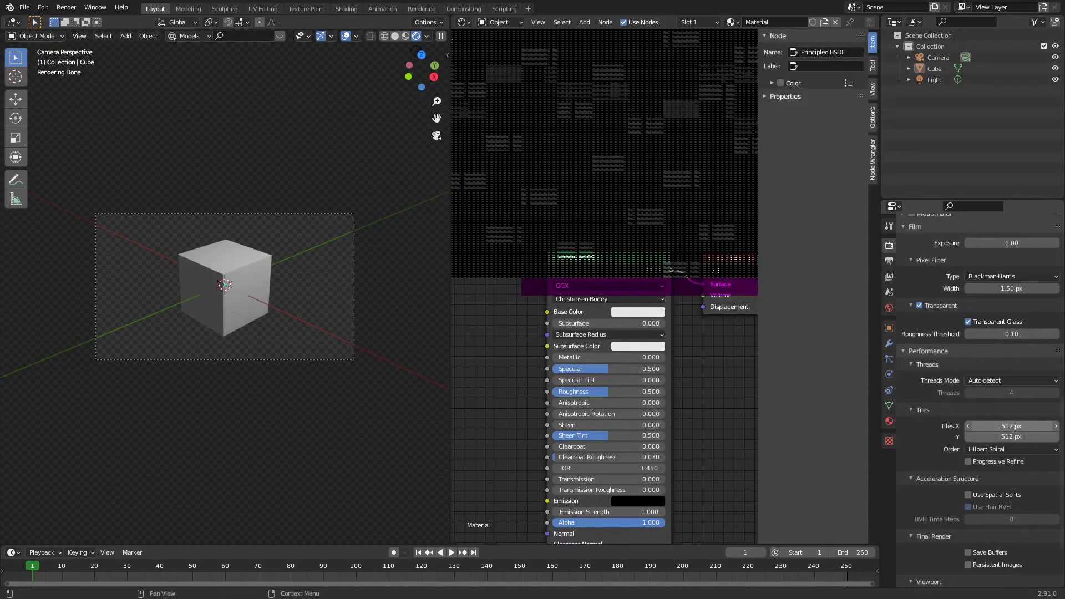
pyautogui.click(1015, 426)
pyautogui.write('256')
pyautogui.press('Return')
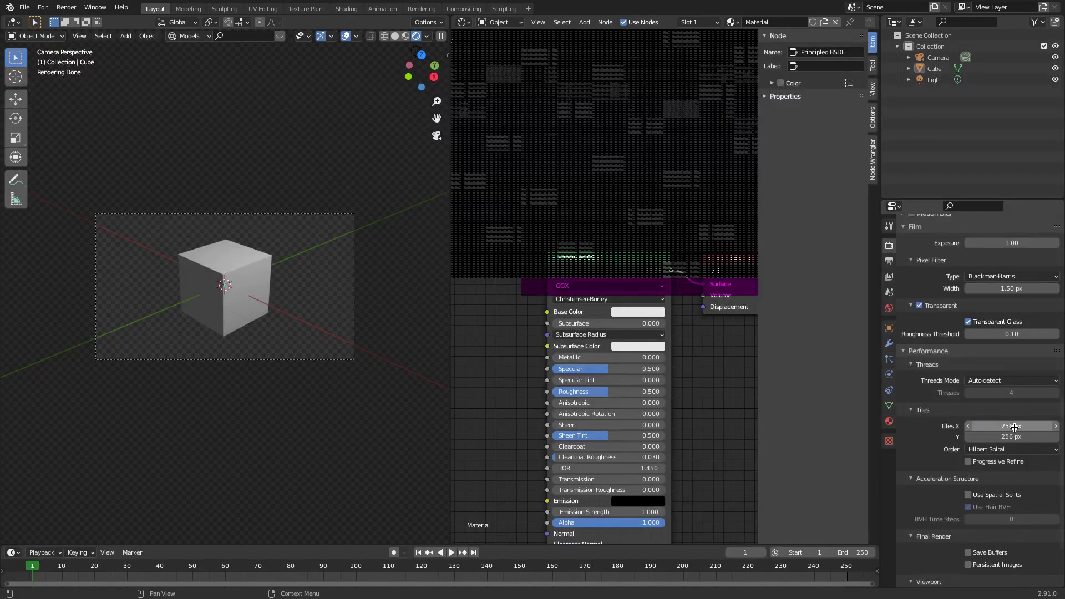
# Set the X and Y tile size to 16 px
pyautogui.click(1015, 426)
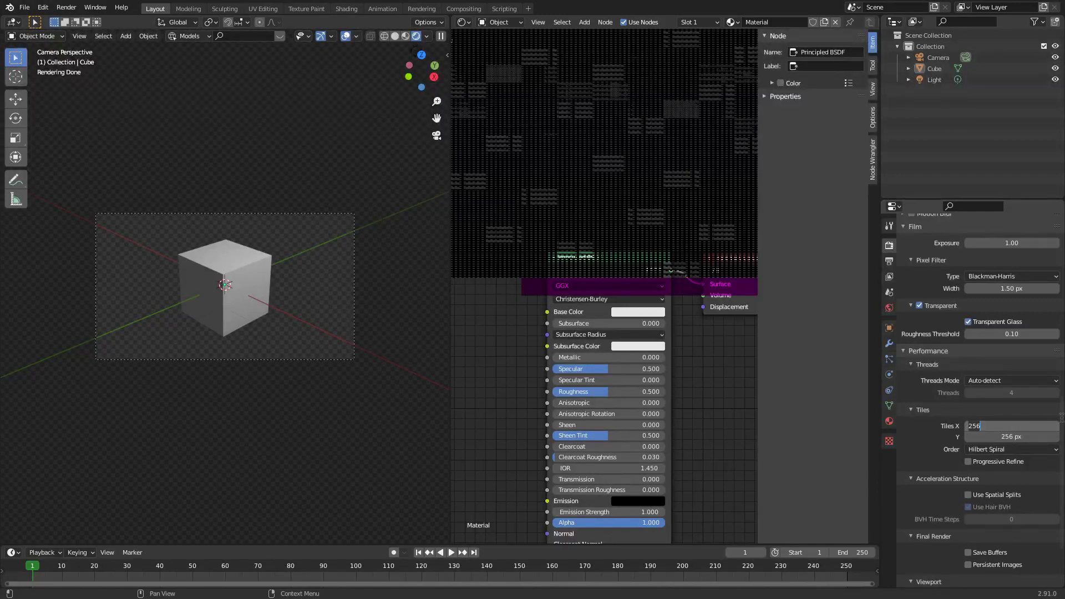
pyautogui.press('Escape')
pyautogui.moveTo(1023, 428); pyautogui.dragTo(1023, 438)
pyautogui.write('1')
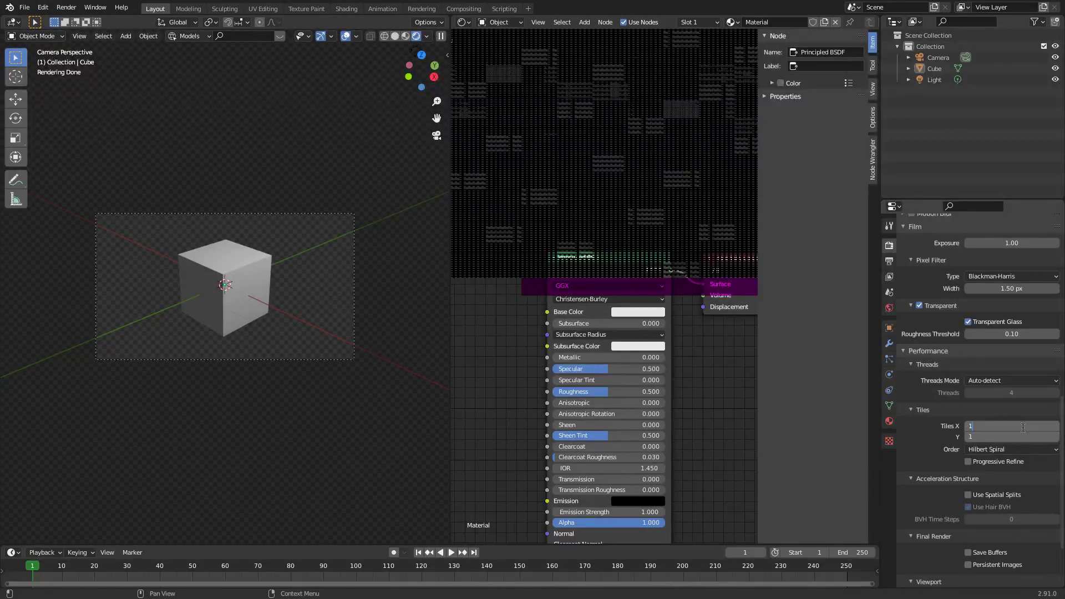
pyautogui.write('6')
pyautogui.press('Return')
# Test-render the camera view with Progressive Refine enabled and the viewport in solid shading
pyautogui.scroll(-4, 971, 438)
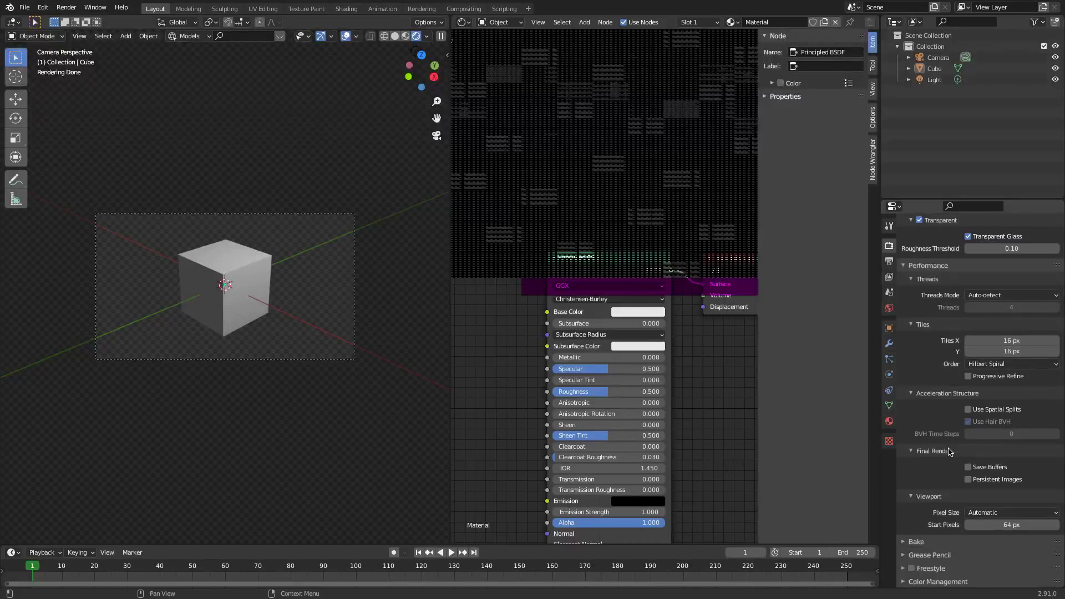
pyautogui.click(969, 376)
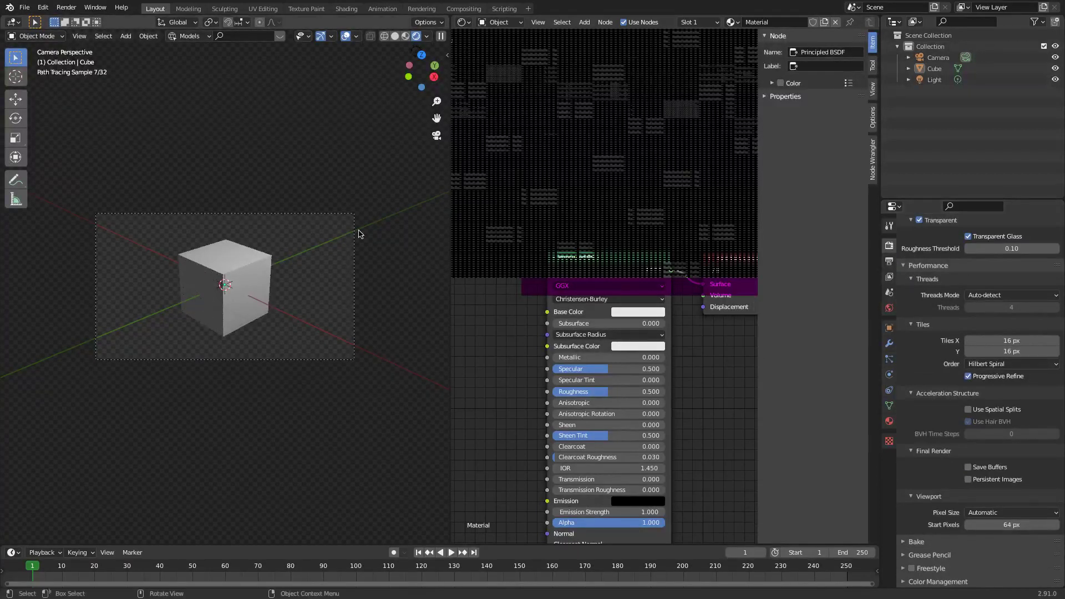
pyautogui.click(406, 36)
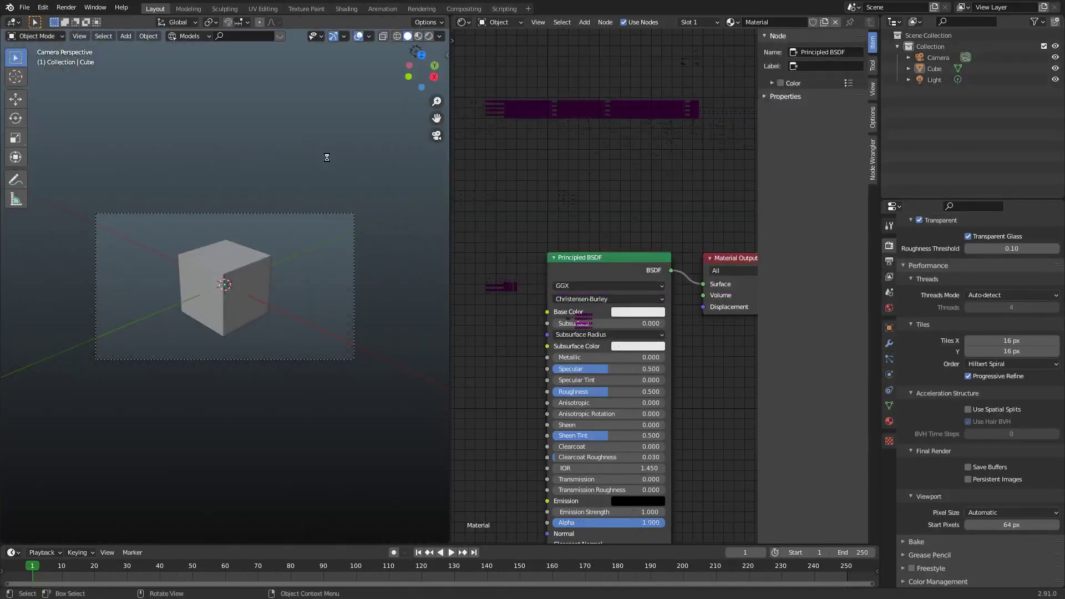
pyautogui.press('F12')
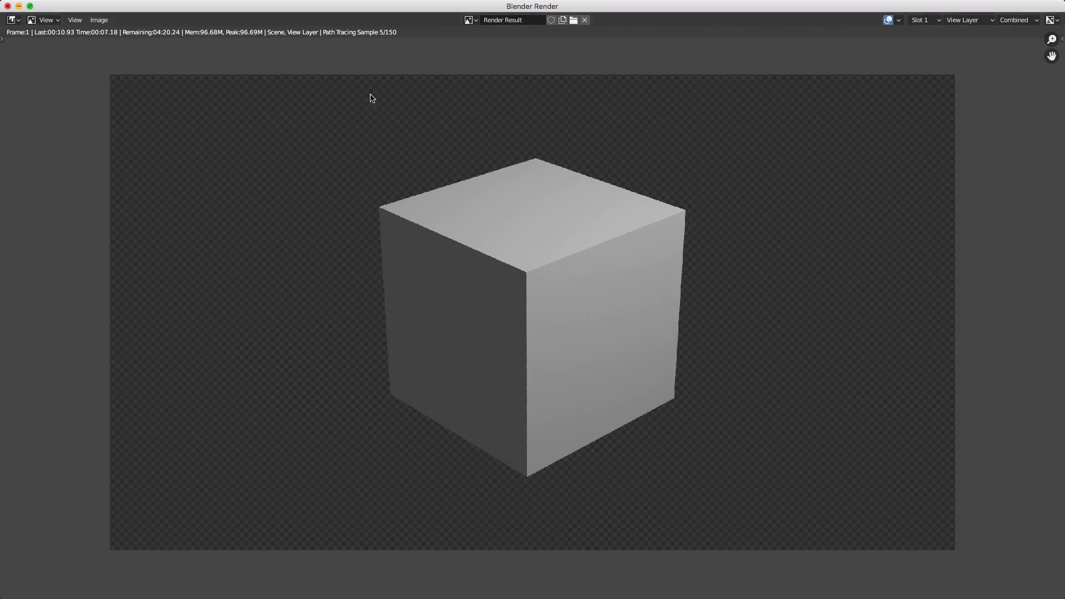
pyautogui.press('Escape')
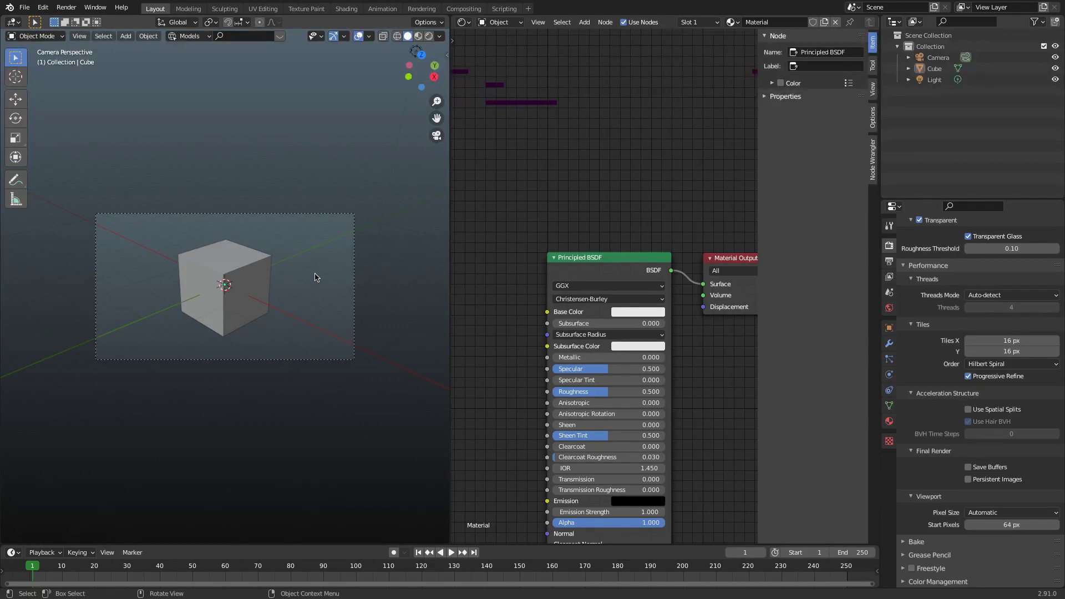
pyautogui.press('F12')
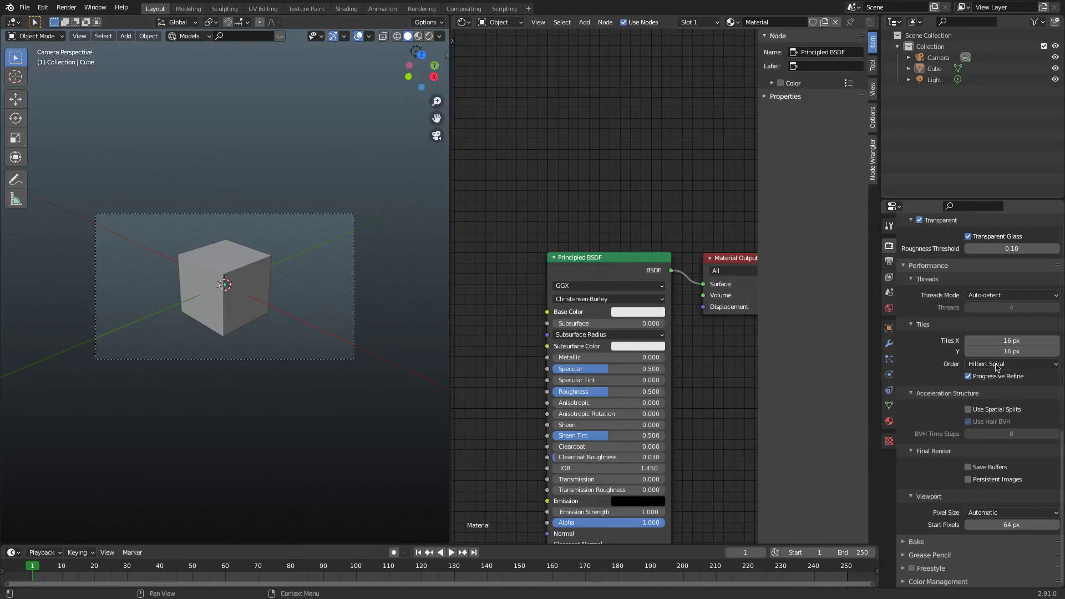
# Disable Progressive Refine and test-render the camera view tile by tile
pyautogui.click(968, 376)
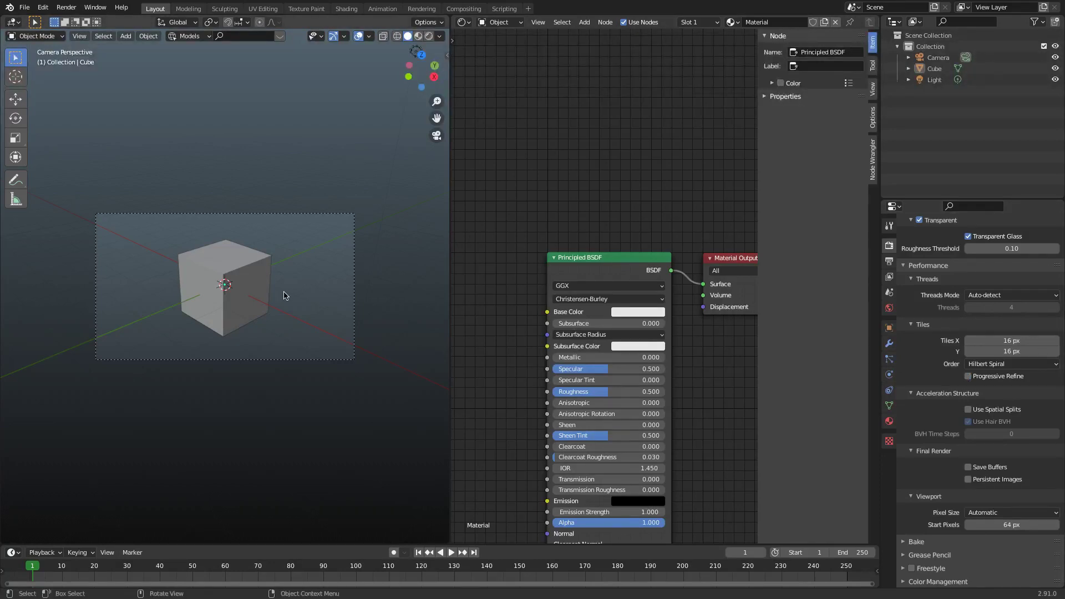
pyautogui.press('F12')
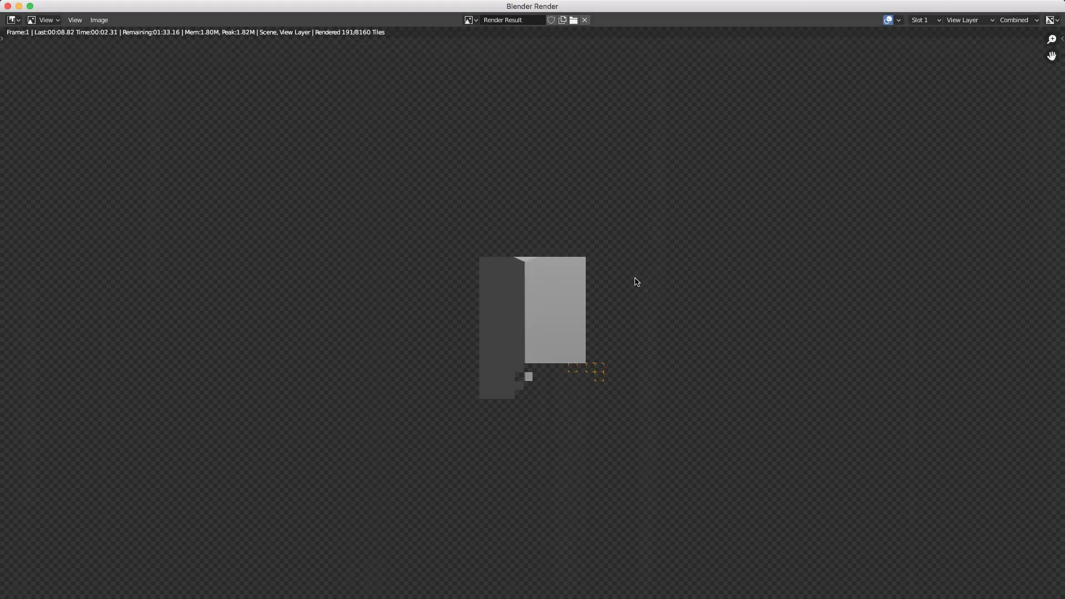
pyautogui.scroll(-1, 538, 302)
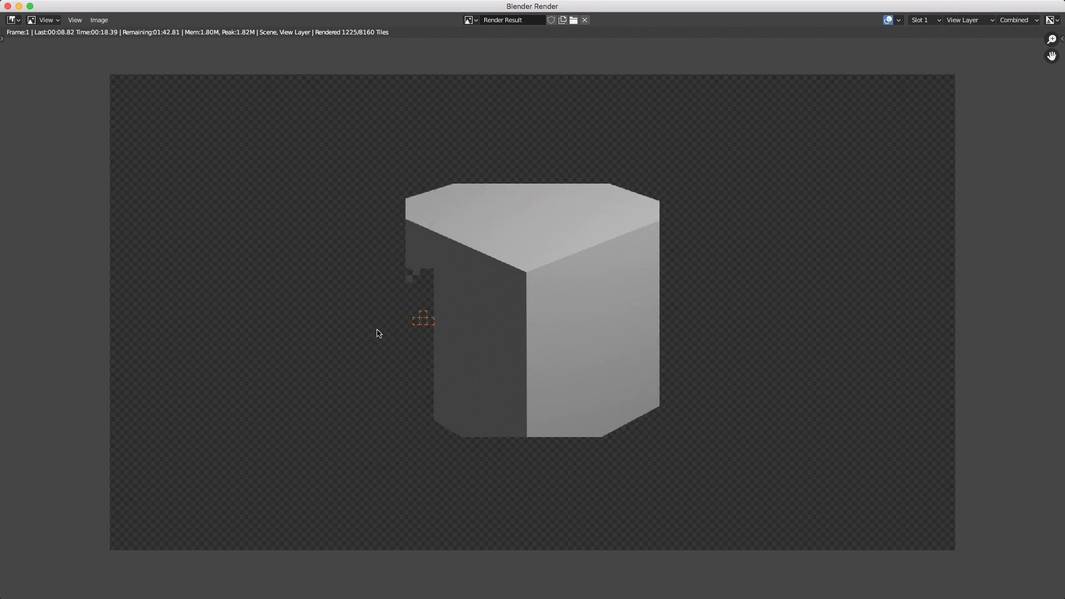
pyautogui.click(7, 6)
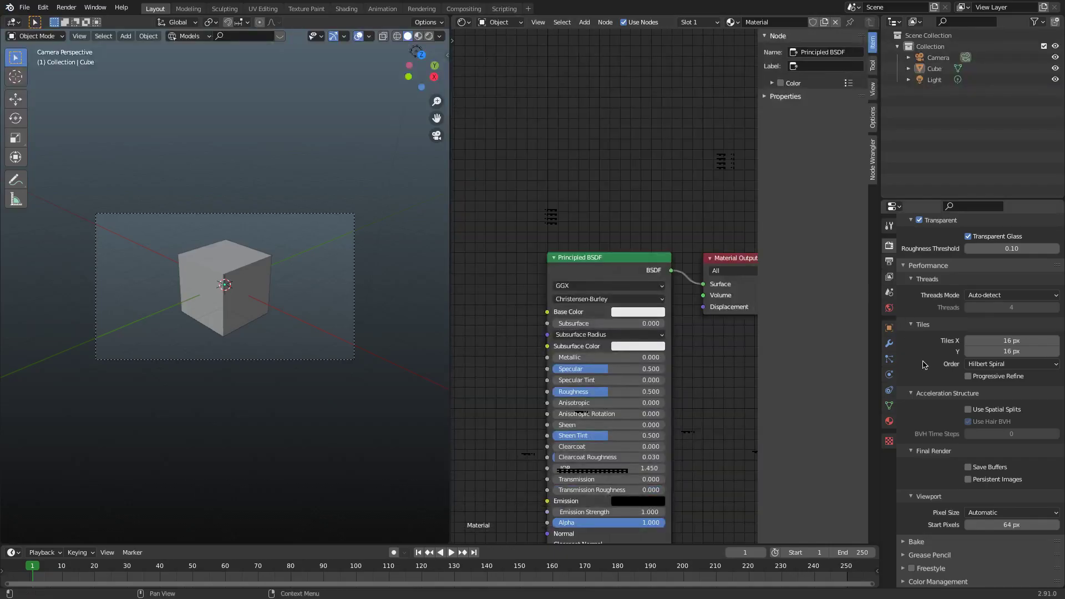
# Enable Use Spatial Splits for the acceleration structure and test-render the cube
pyautogui.click(968, 409)
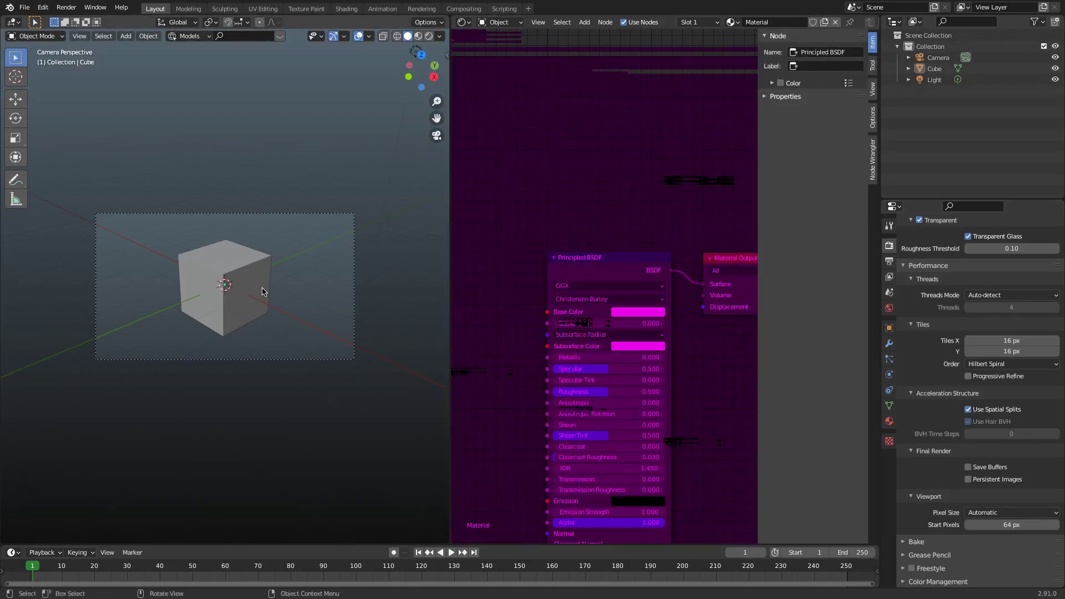
pyautogui.press('F12')
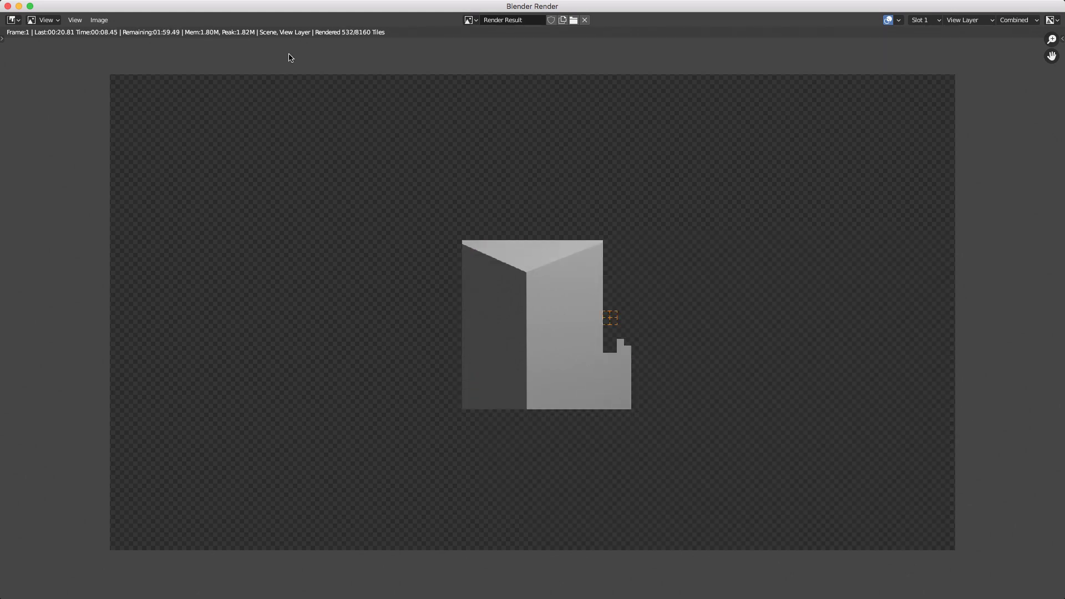
pyautogui.click(7, 6)
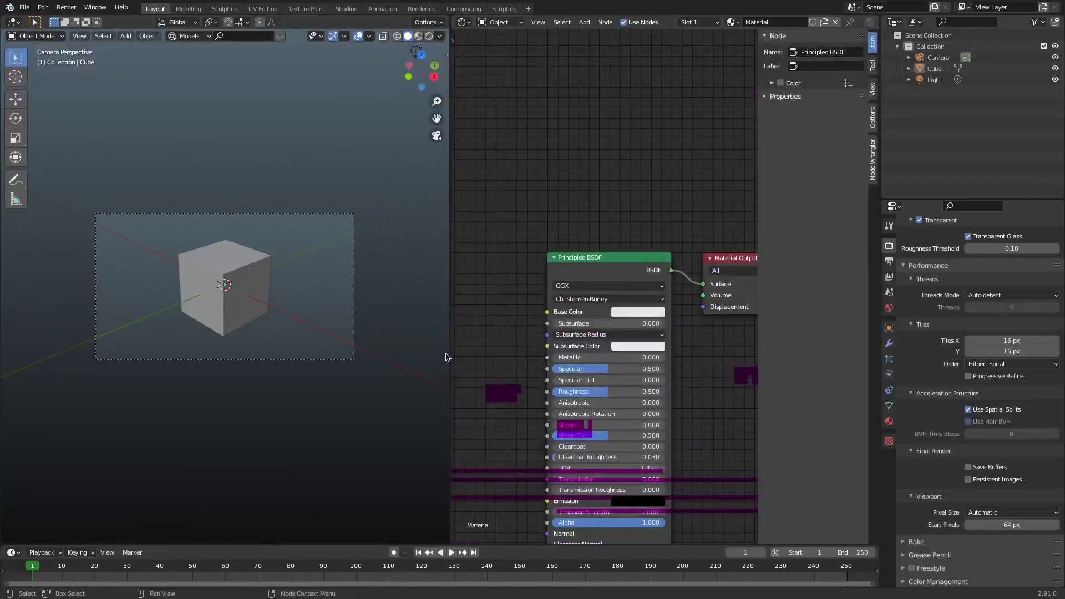
pyautogui.scroll(3, 407, 364)
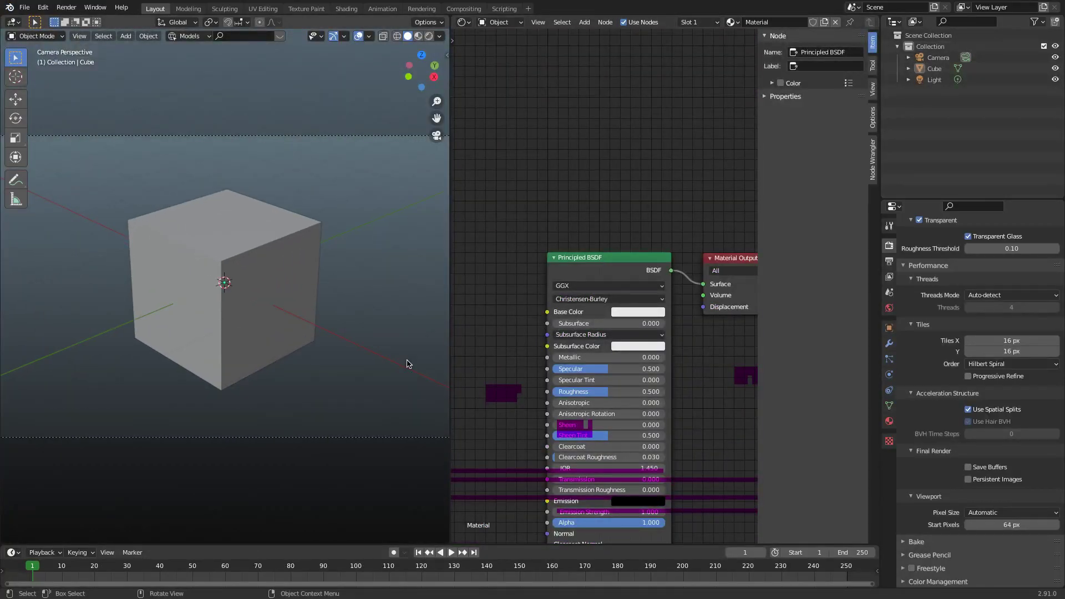
pyautogui.scroll(-3, 408, 364)
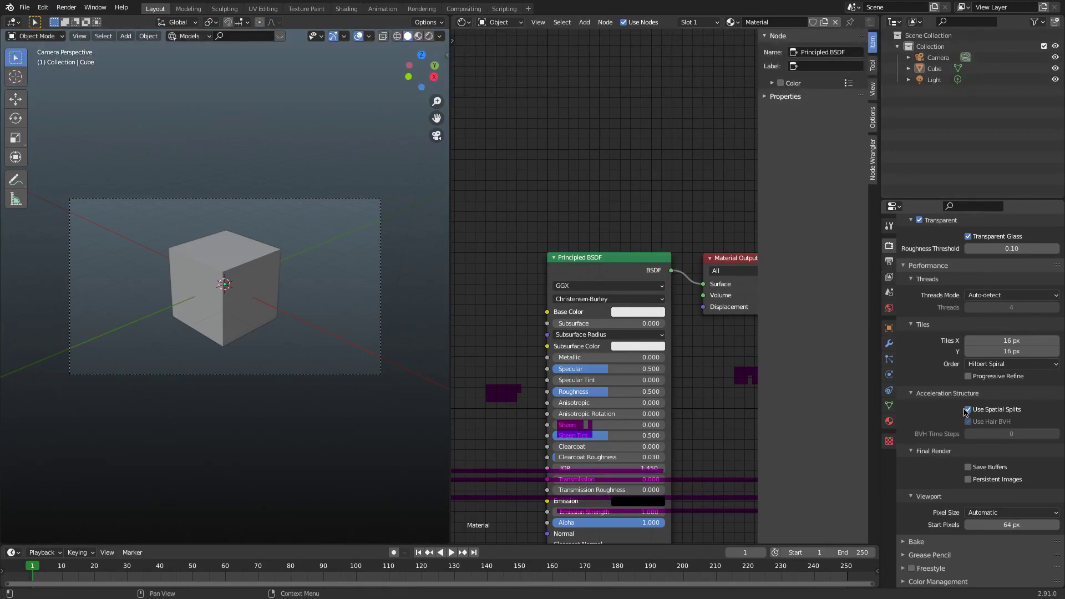
# Try the Save Buffers option, leave it disabled, and enable Persistent Images for the final render
pyautogui.click(969, 468)
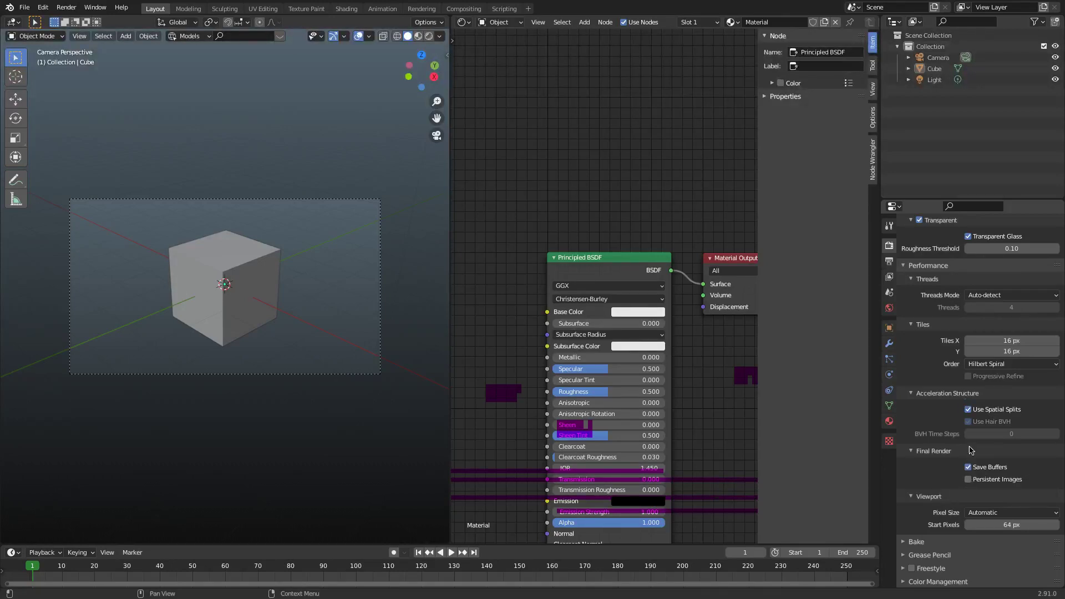
pyautogui.click(968, 468)
pyautogui.click(968, 478)
pyautogui.click(968, 467)
pyautogui.click(968, 467)
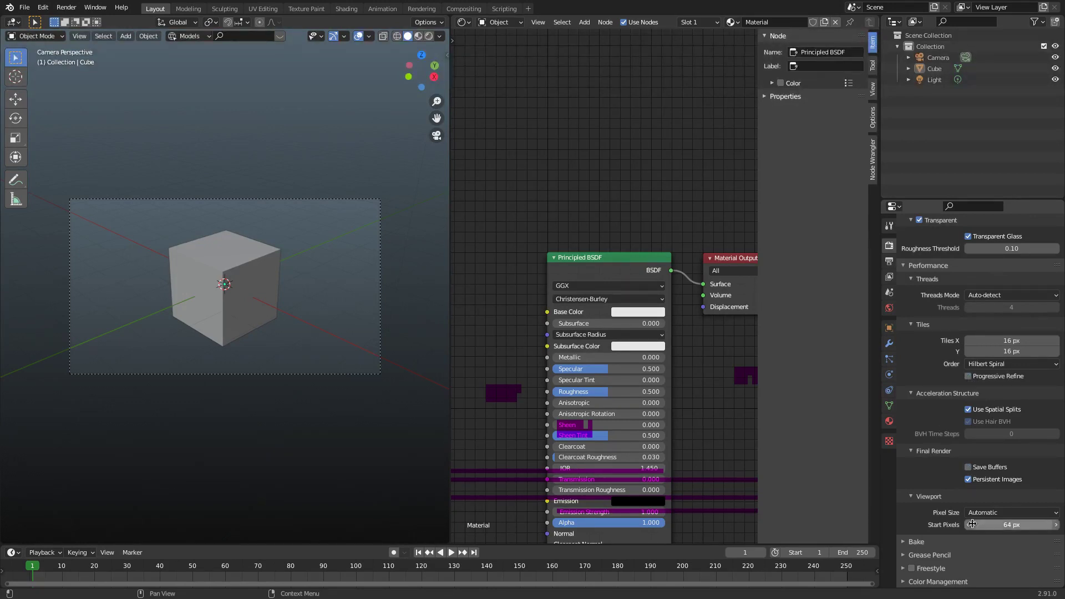
# Switch the camera viewport to rendered shading
pyautogui.scroll(-5, 324, 272)
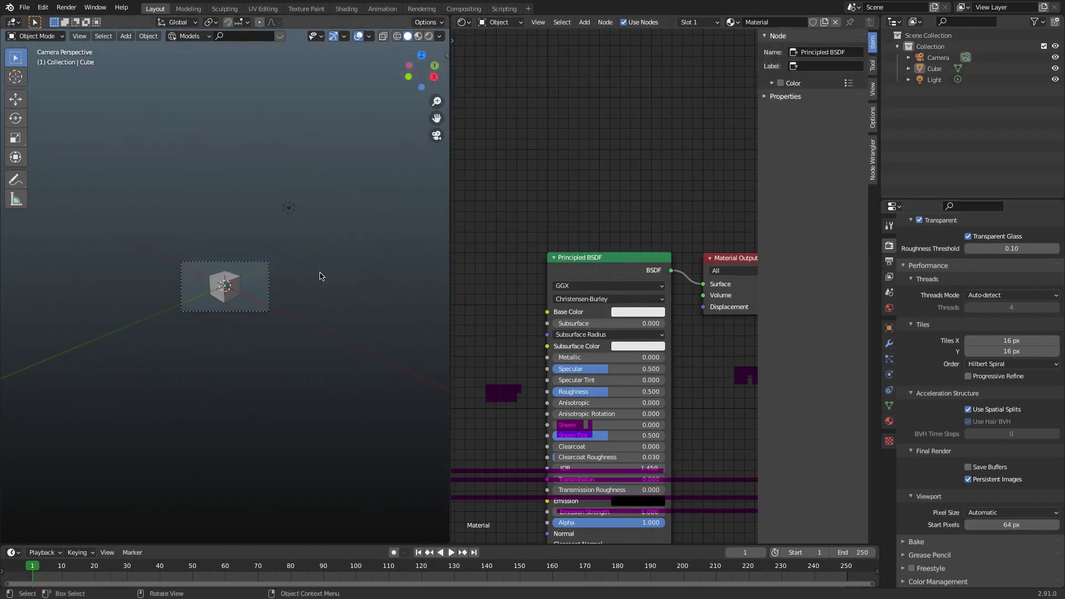
pyautogui.scroll(7, 323, 272)
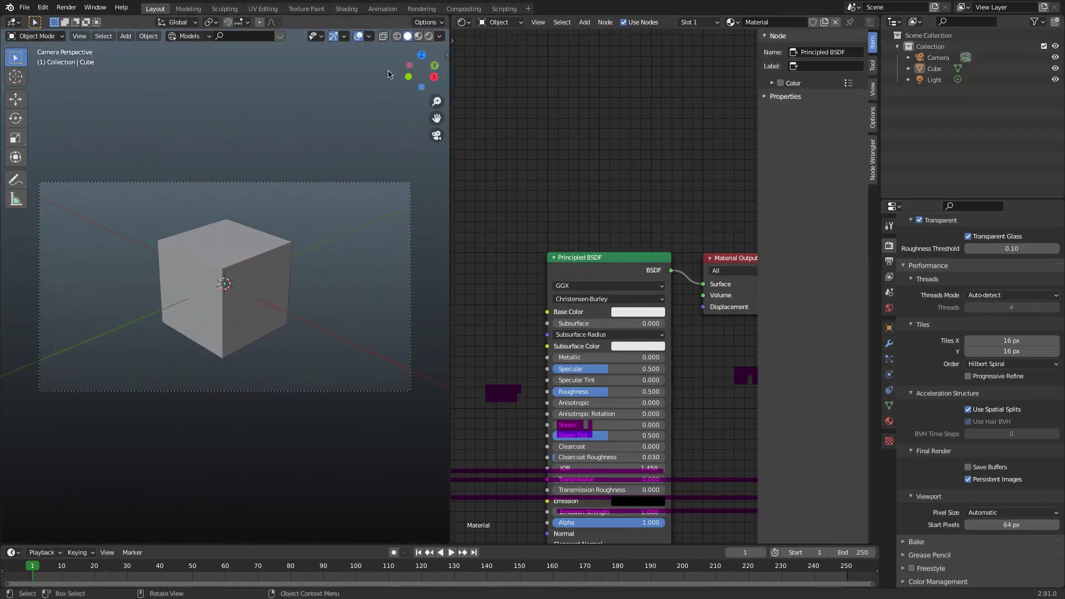
pyautogui.click(429, 36)
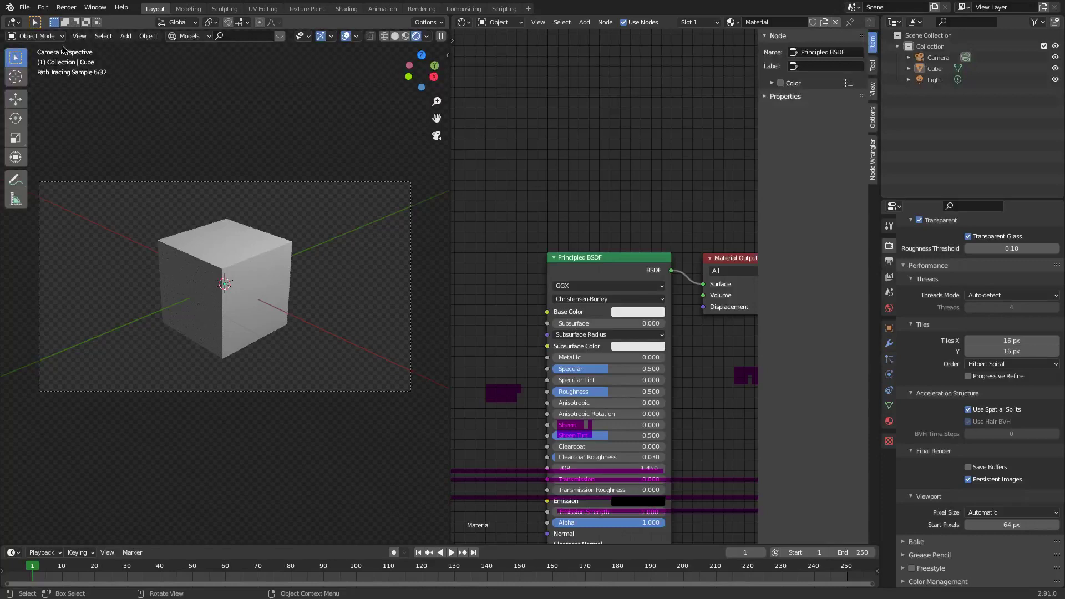
# Open the recent file StarSplatfestRERUN.blend without saving the cube scene
pyautogui.click(25, 7)
pyautogui.moveTo(51, 42)
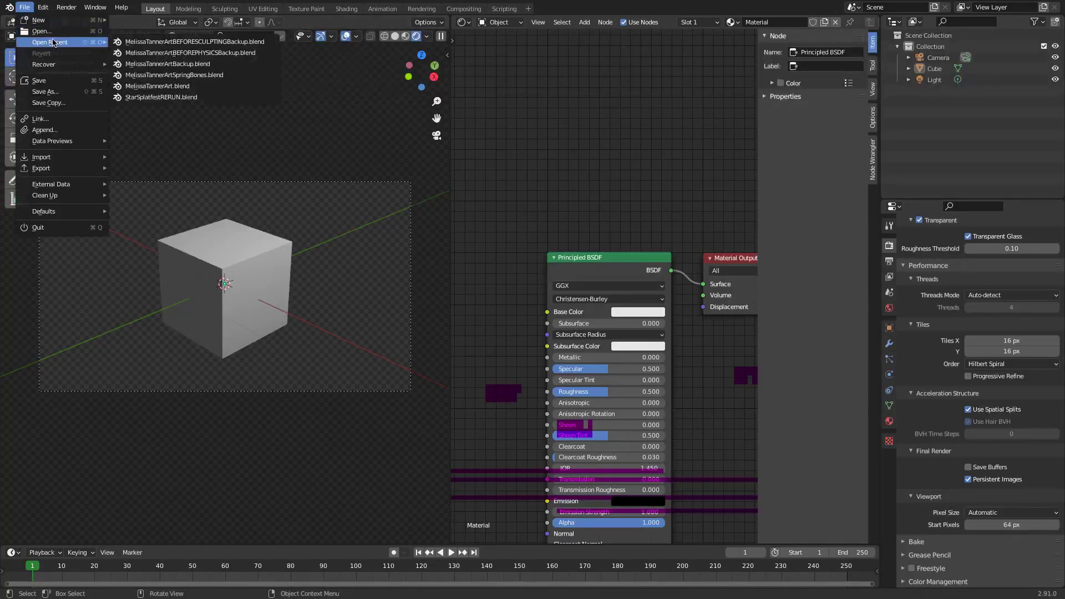
pyautogui.click(155, 98)
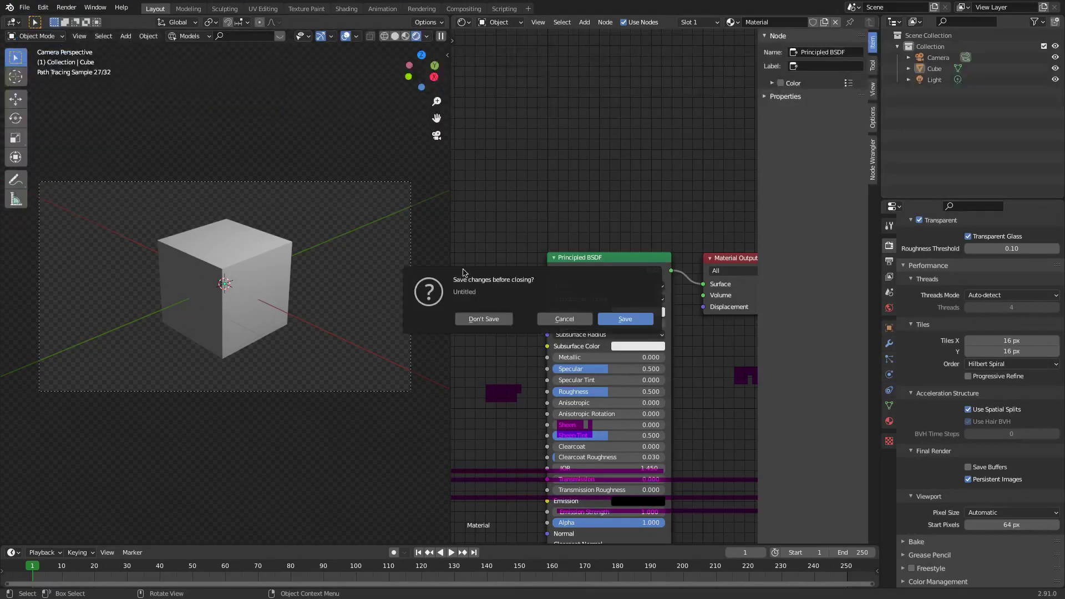
pyautogui.click(499, 321)
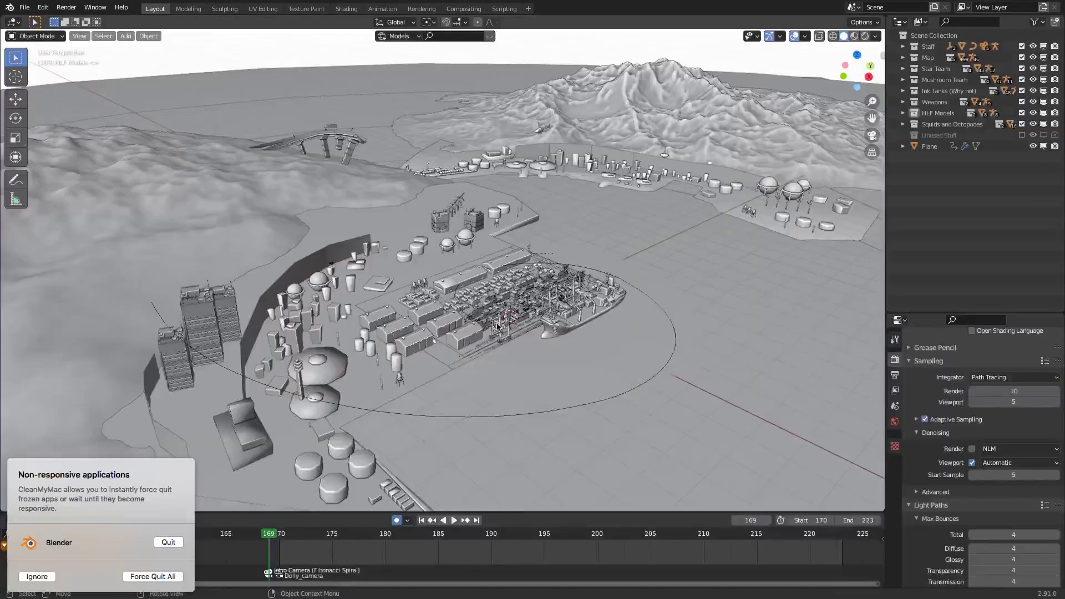
# Box-select the container yard and the docked ship in the harbor scene
pyautogui.moveTo(484, 253); pyautogui.dragTo(444, 302, button='middle')
pyautogui.scroll(1, 481, 335)
pyautogui.moveTo(481, 335); pyautogui.dragTo(490, 246, button='middle')
pyautogui.moveTo(511, 273)
pyautogui.mouseDown(button='middle')
pyautogui.moveTo(514, 257)
pyautogui.moveTo(502, 264)
pyautogui.mouseUp(button='middle')
pyautogui.scroll(5, 514, 255)
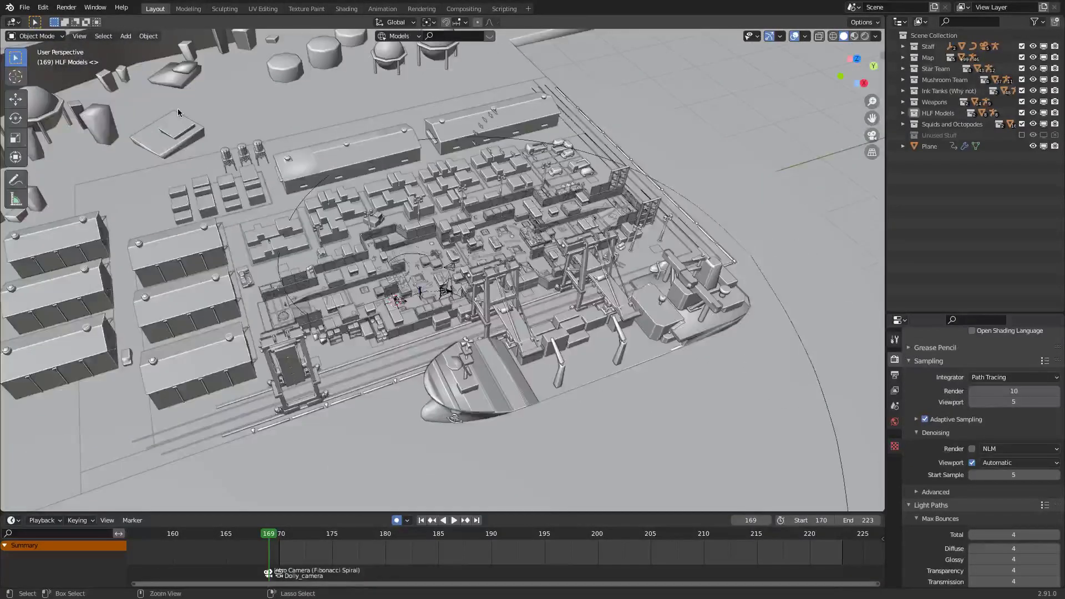
pyautogui.press('b')
pyautogui.moveTo(181, 104); pyautogui.dragTo(759, 392)
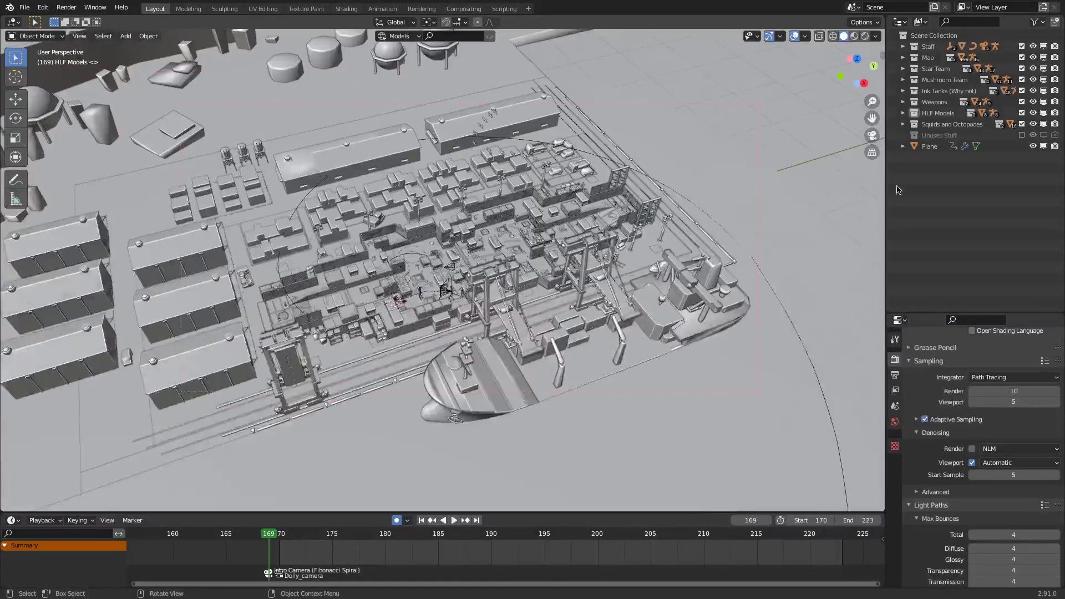
# Enable Render Region for the harbor scene's camera view and switch the viewport to rendered shading
pyautogui.click(872, 136)
pyautogui.scroll(-3, 858, 138)
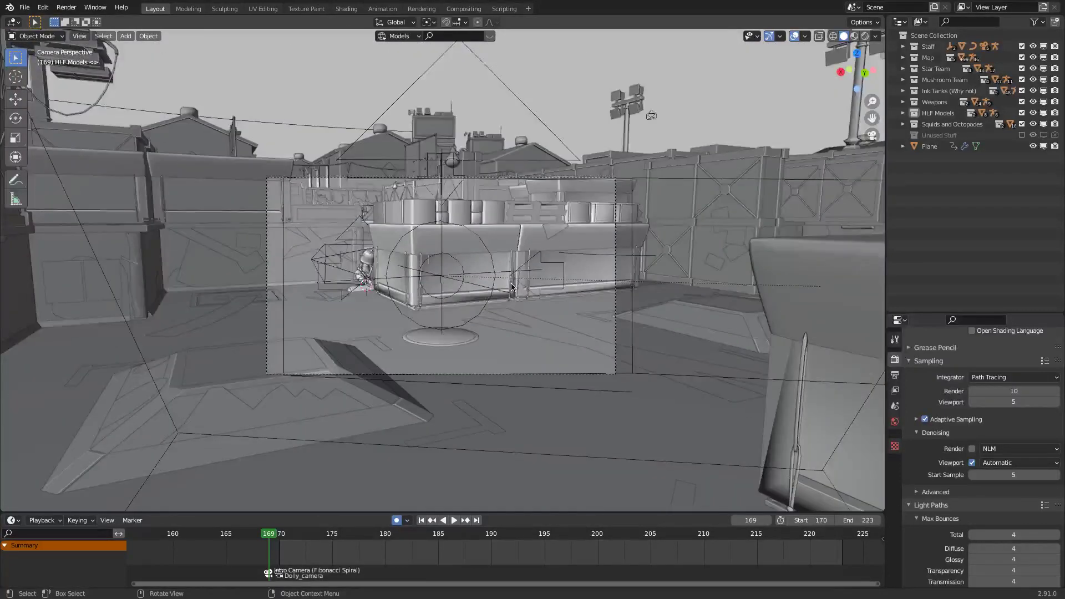
pyautogui.hotkey('ctrl', 'b')
pyautogui.press('Escape')
pyautogui.click(894, 374)
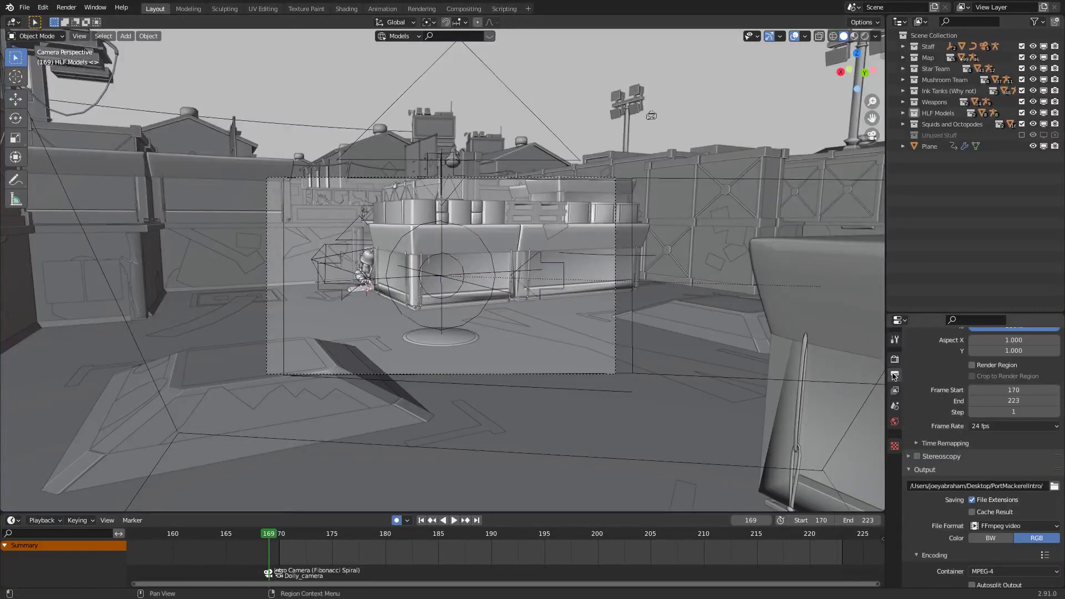
pyautogui.click(979, 366)
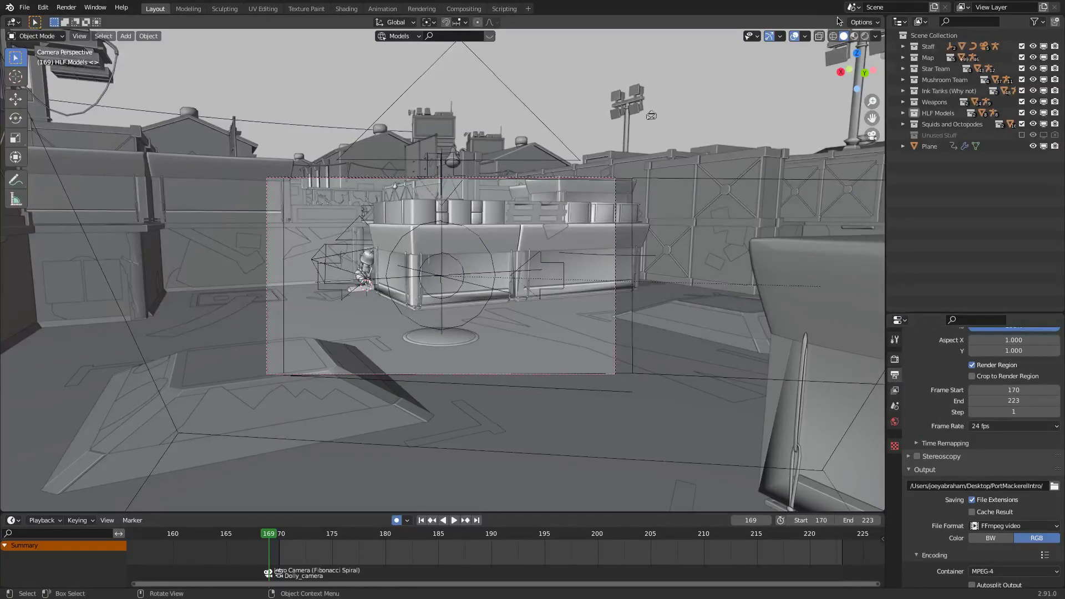
pyautogui.click(865, 36)
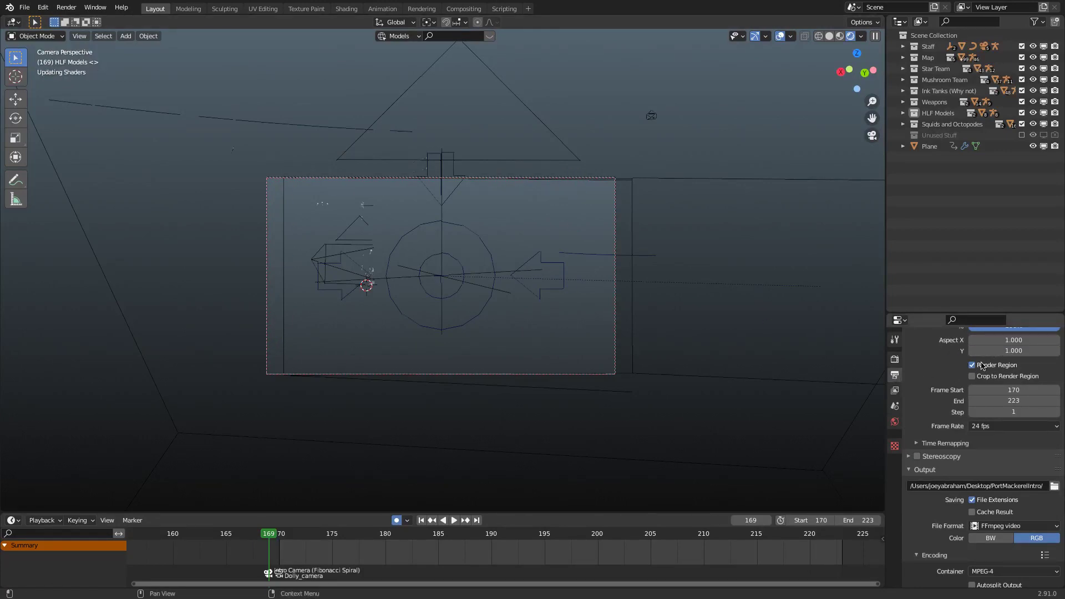
pyautogui.scroll(3, 931, 389)
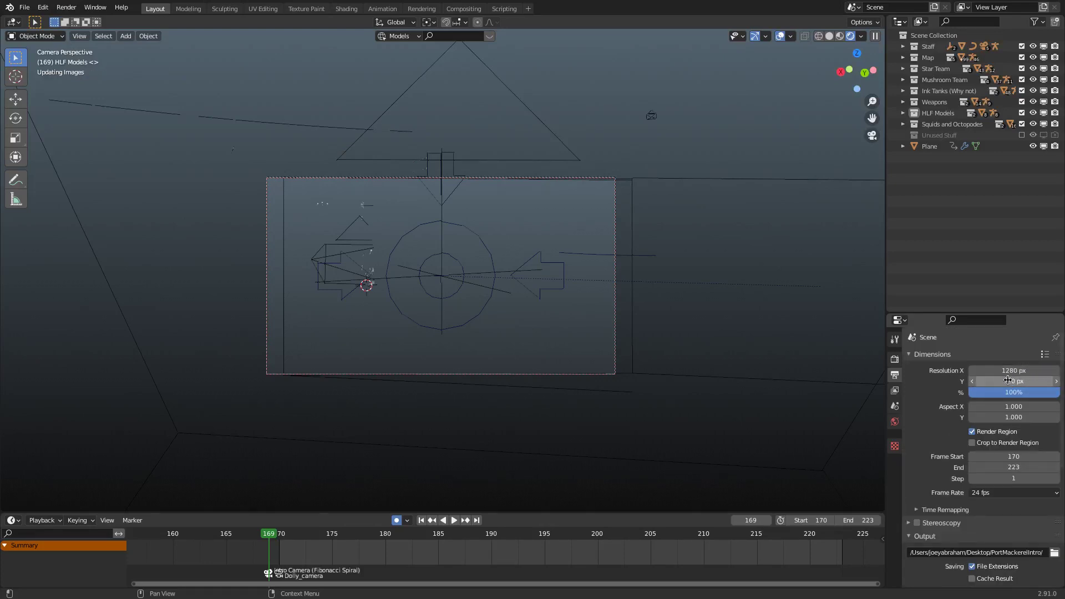
# Set the viewport start pixels to 64 px in the Cycles performance settings
pyautogui.click(895, 359)
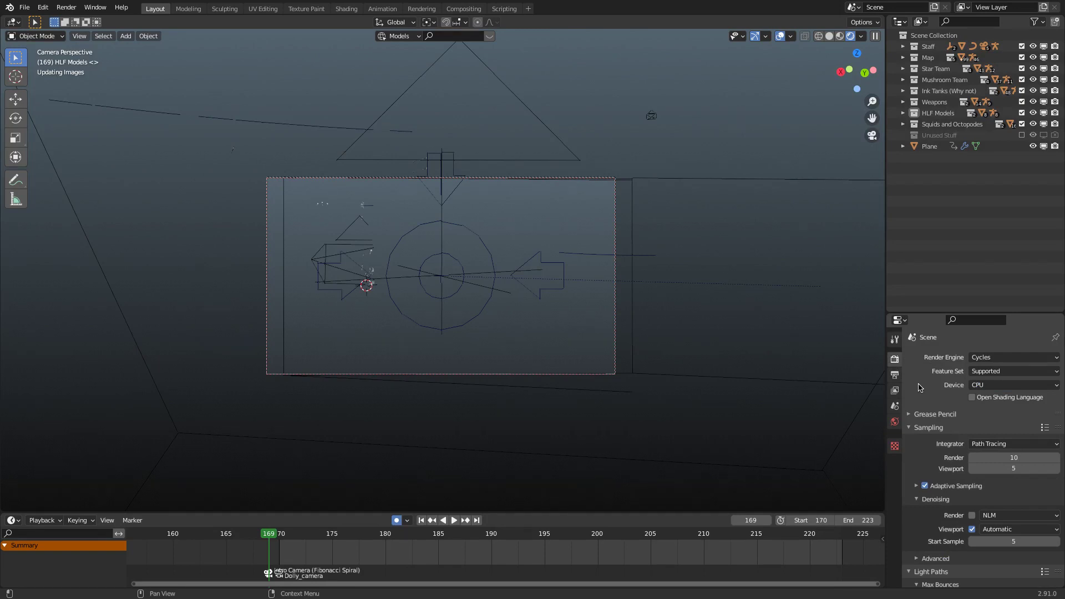
pyautogui.scroll(-6, 918, 383)
pyautogui.scroll(-2, 921, 395)
pyautogui.scroll(6, 961, 419)
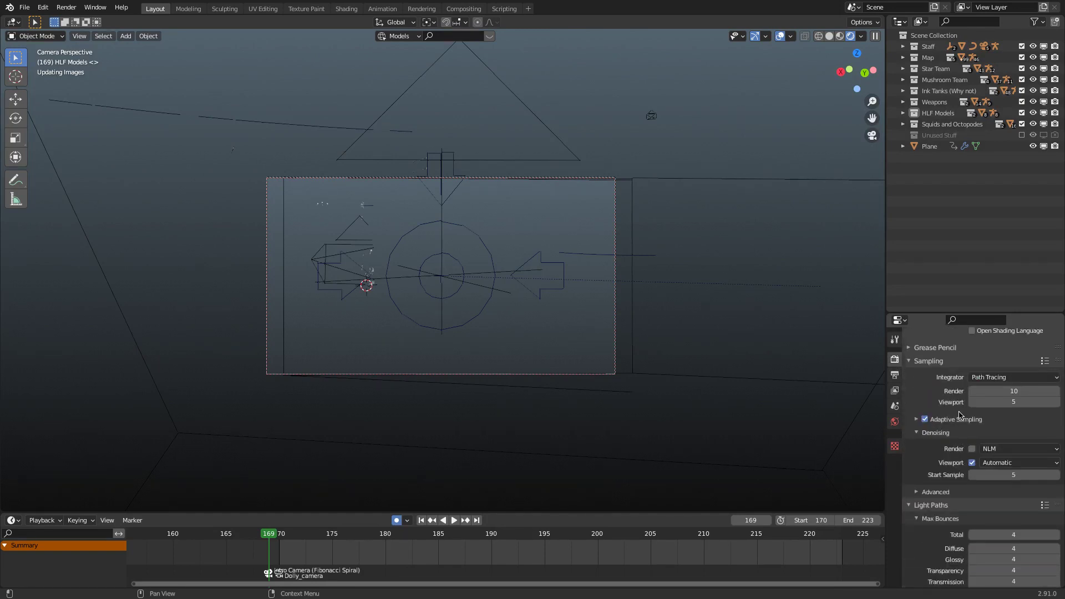
pyautogui.scroll(-2, 930, 433)
pyautogui.scroll(-15, 930, 434)
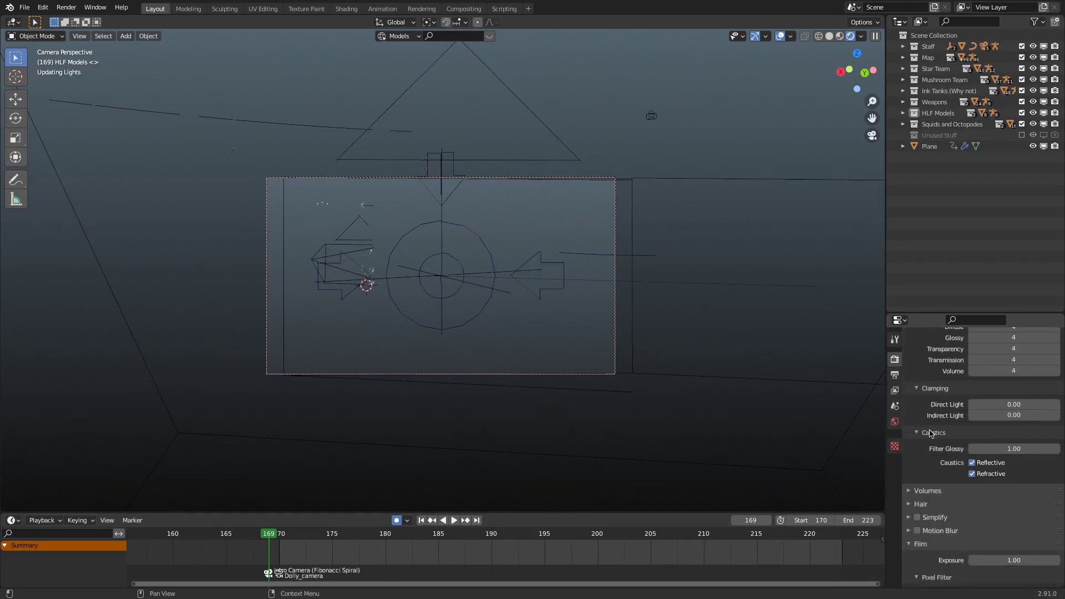
pyautogui.scroll(-7, 931, 433)
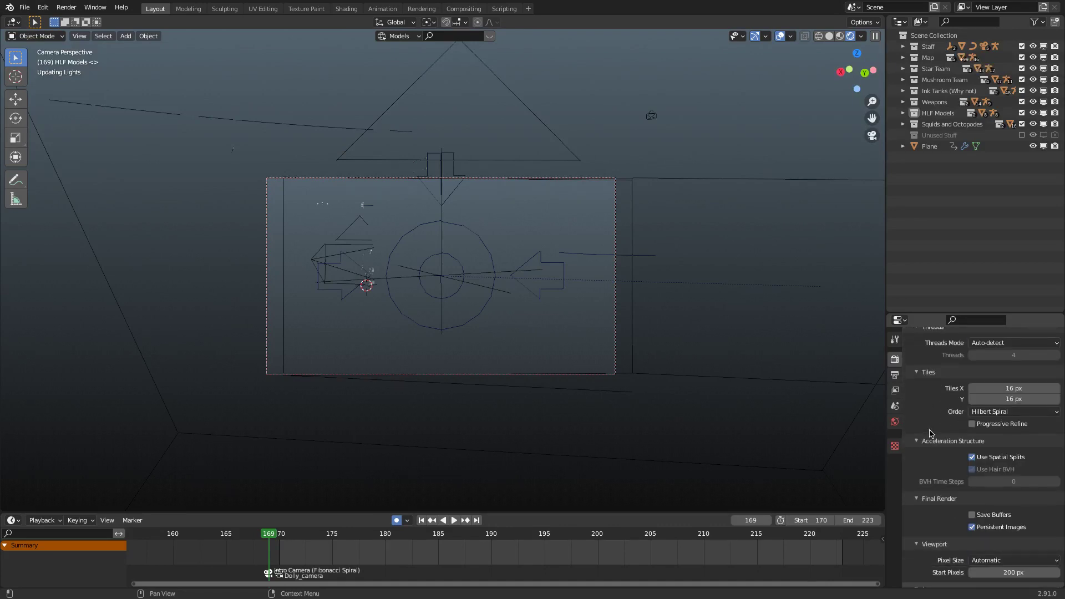
pyautogui.scroll(-2, 968, 478)
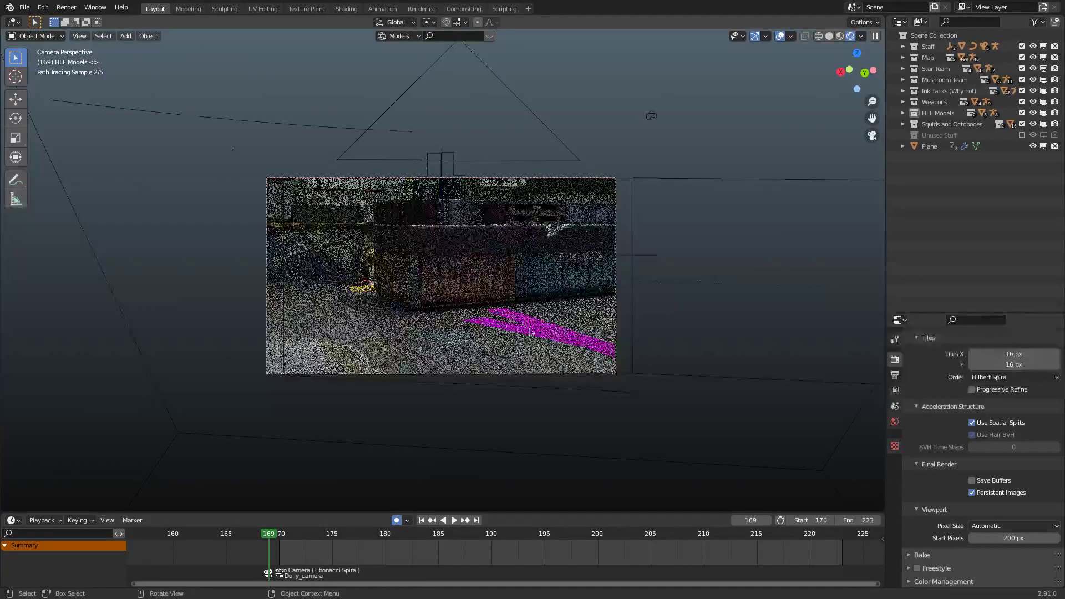
pyautogui.click(1001, 538)
pyautogui.write('64')
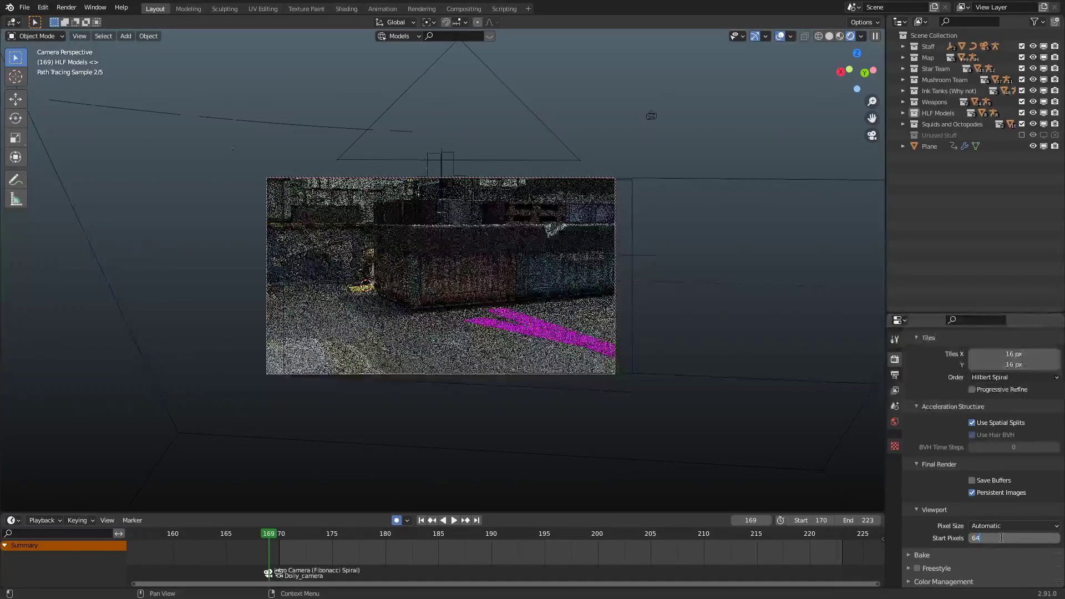
pyautogui.press('Return')
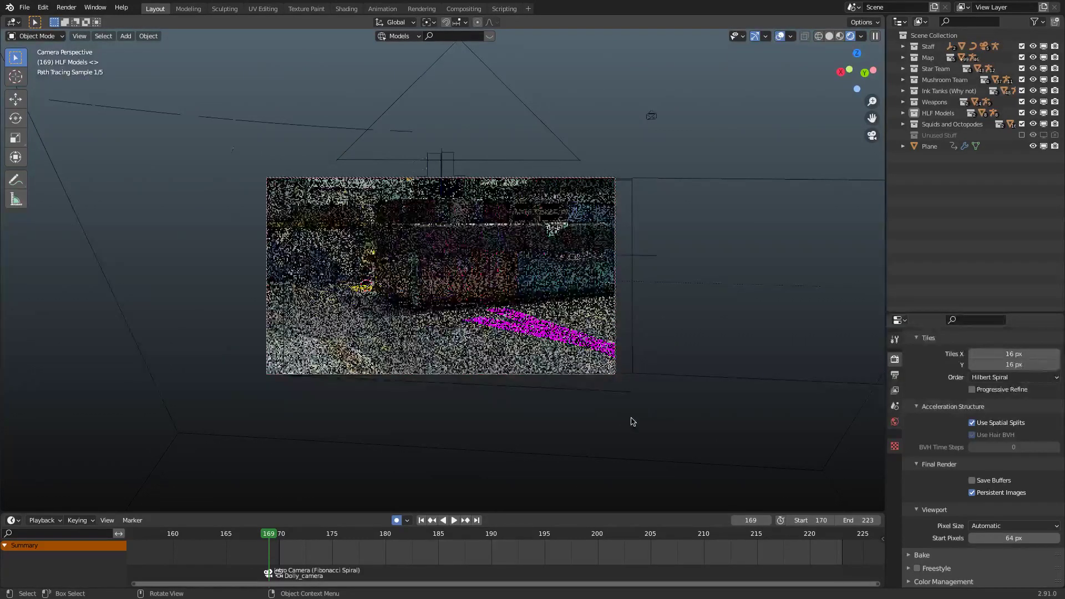
# Try viewport start pixels values of 200 px and 500 px on the rendered camera view
pyautogui.click(1015, 538)
pyautogui.write('200')
pyautogui.press('Return')
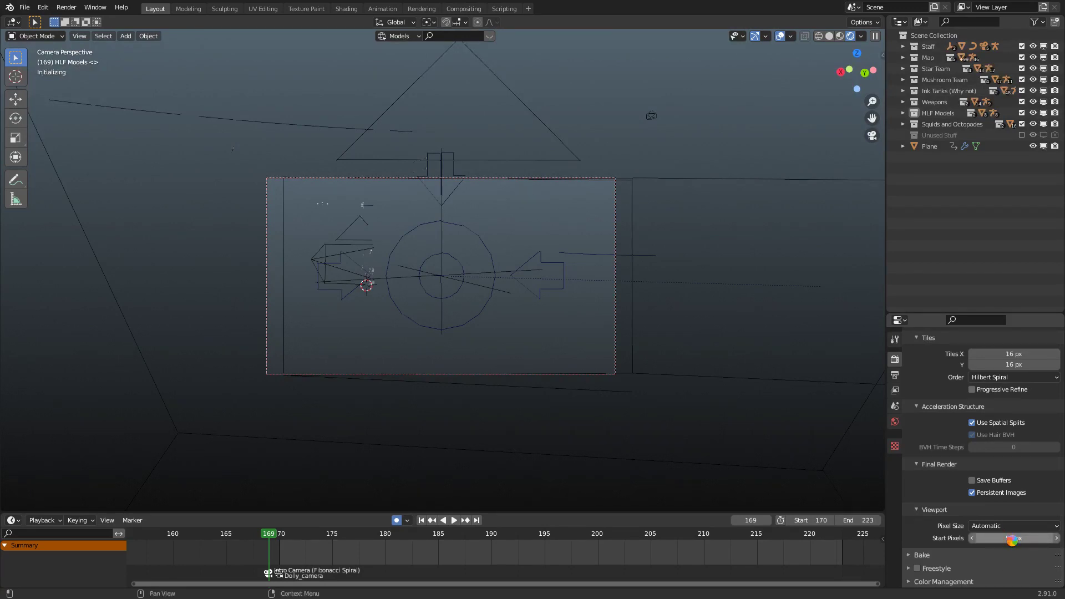
pyautogui.click(1013, 538)
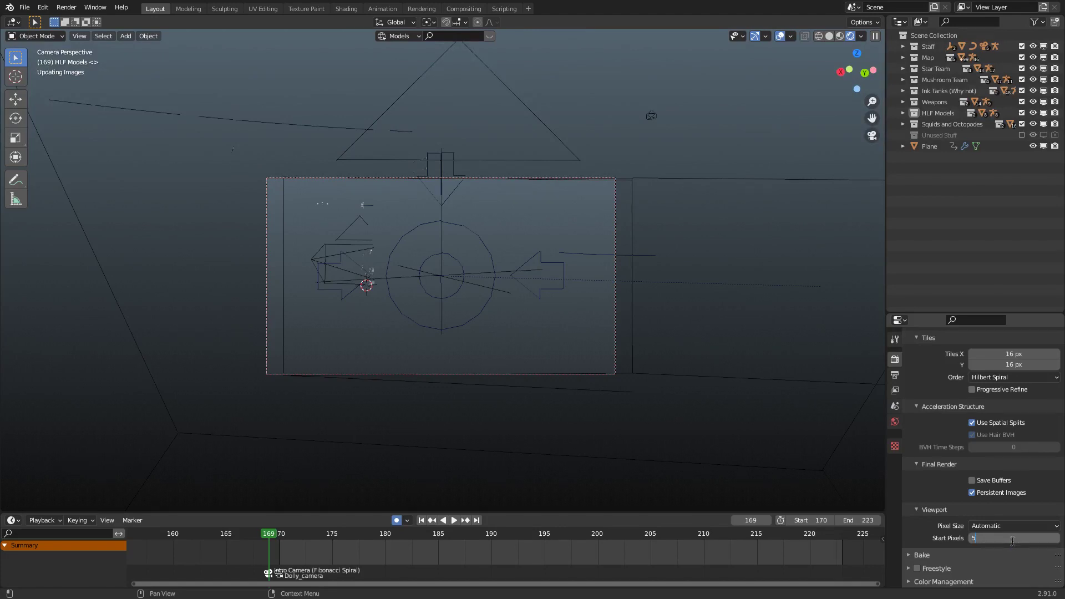
pyautogui.press('Return')
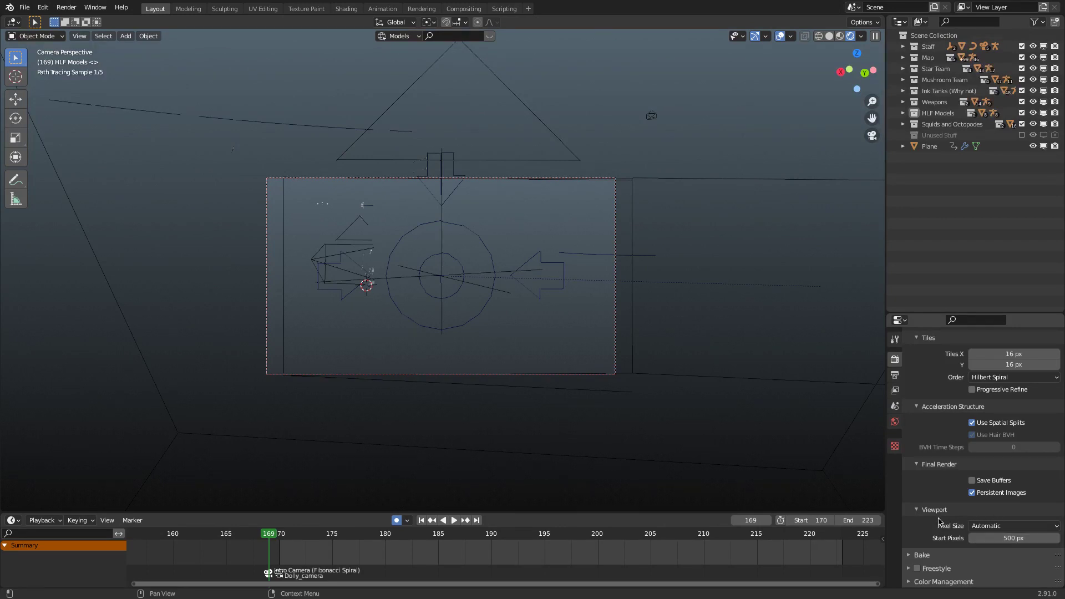
# Look over the Bake and Freestyle sections and expand Color Management to examine its exposure and gamma settings
pyautogui.click(909, 557)
pyautogui.click(909, 555)
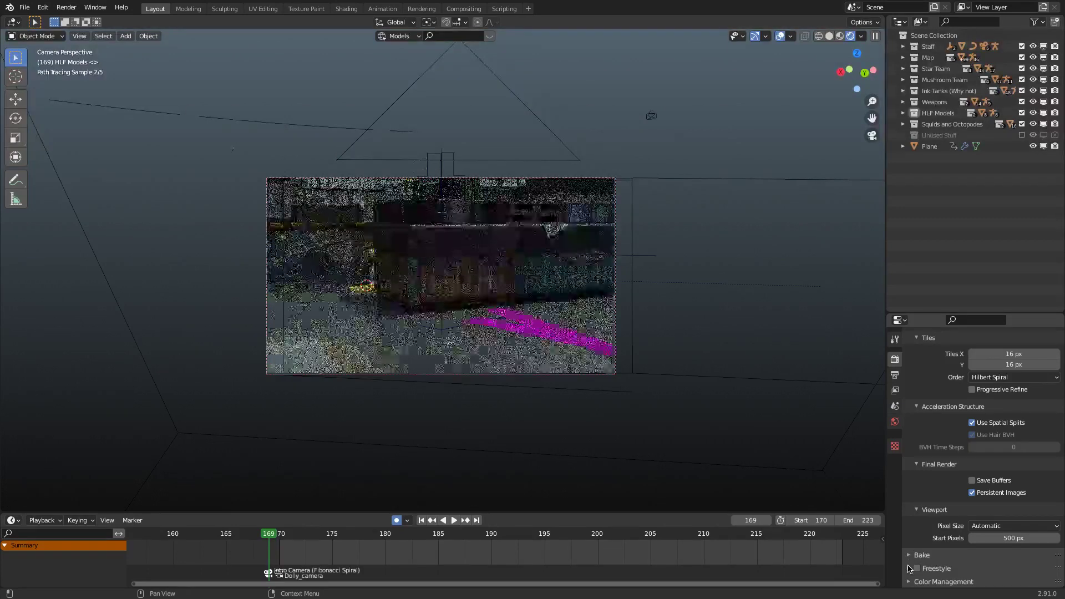
pyautogui.click(910, 568)
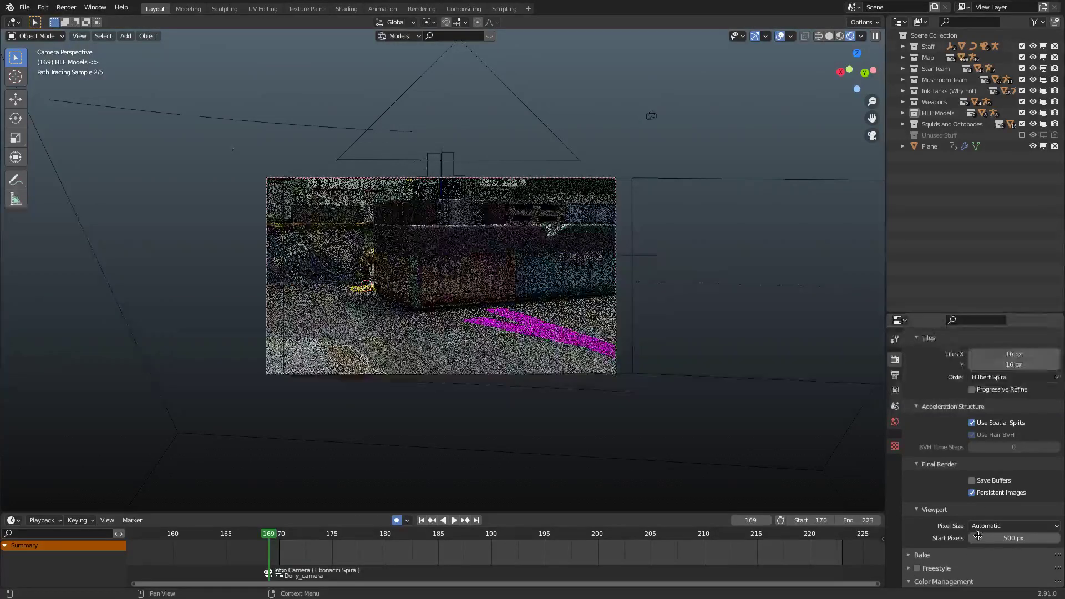
pyautogui.click(910, 581)
pyautogui.scroll(-4, 981, 531)
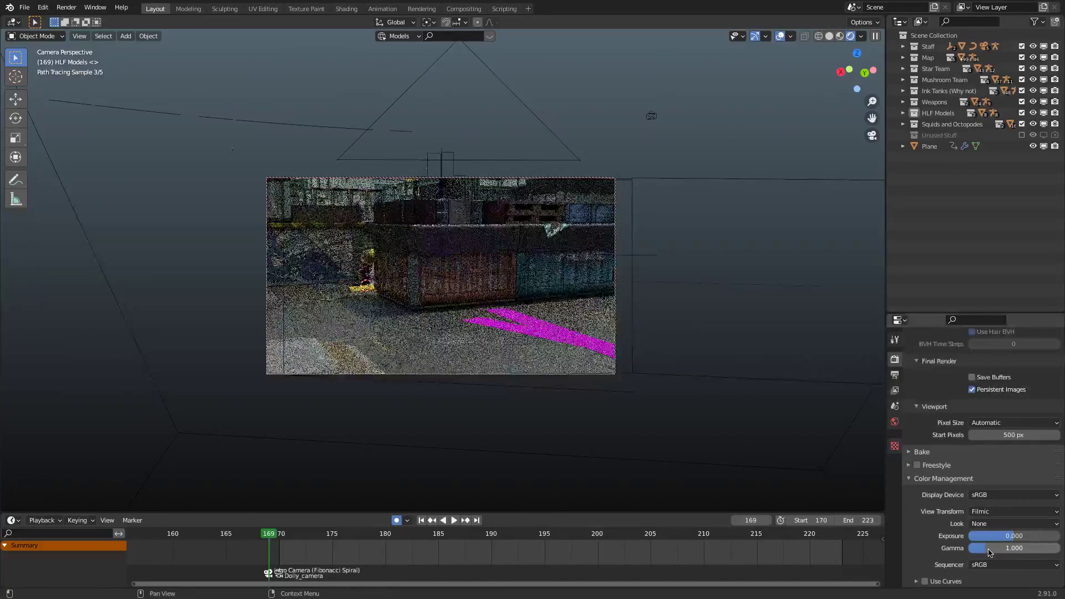
pyautogui.moveTo(982, 548); pyautogui.dragTo(1024, 539)
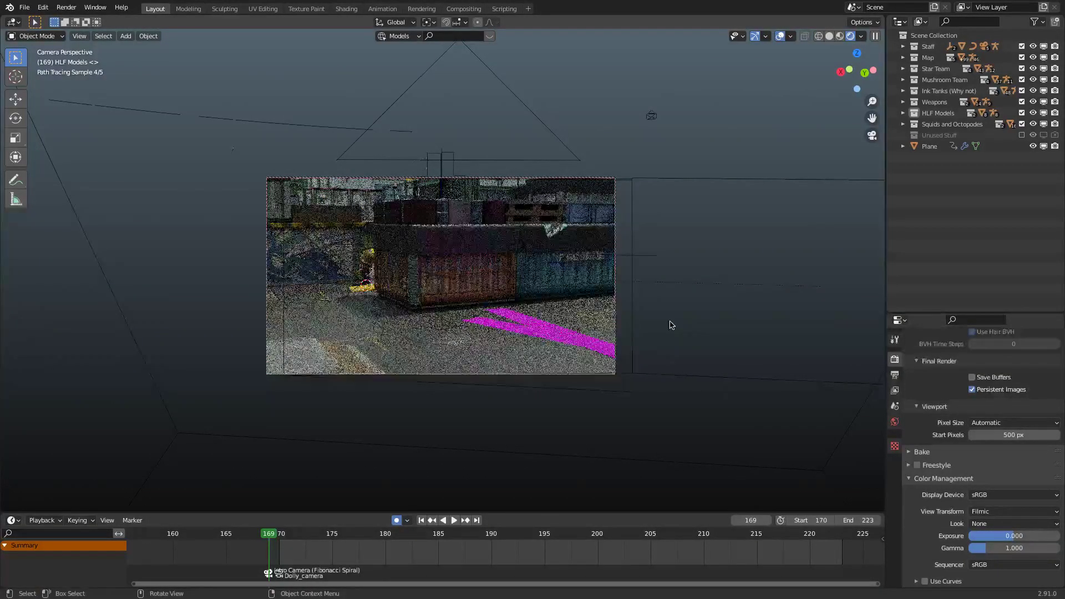
# Leave the camera view for a wide overview of the scene and set the viewport start pixels back to 64 px
pyautogui.moveTo(645, 230); pyautogui.dragTo(498, 316, button='middle')
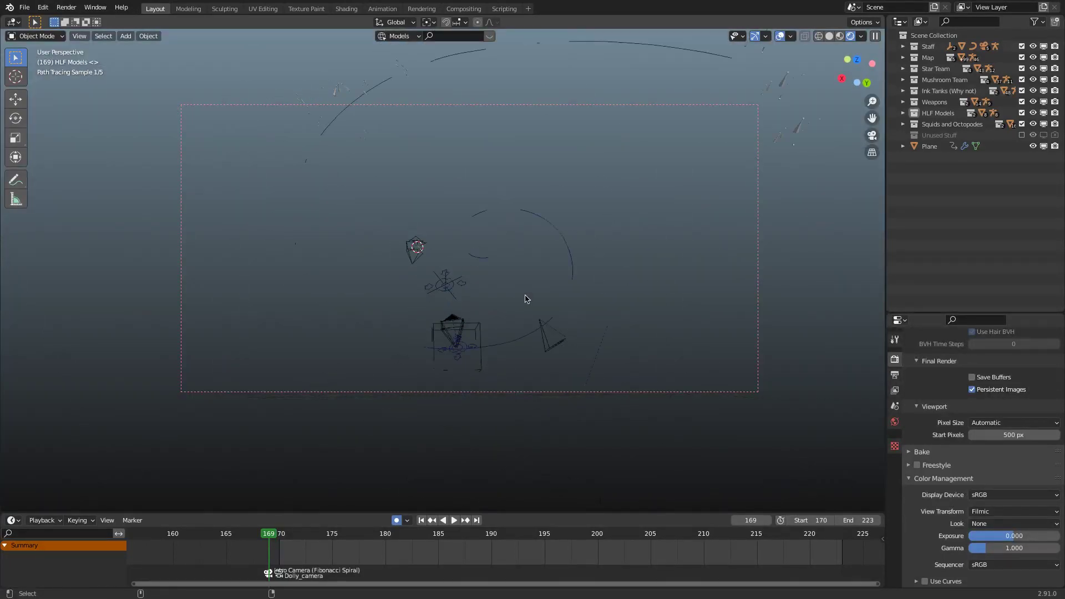
pyautogui.scroll(-5, 526, 297)
pyautogui.scroll(2, 1018, 512)
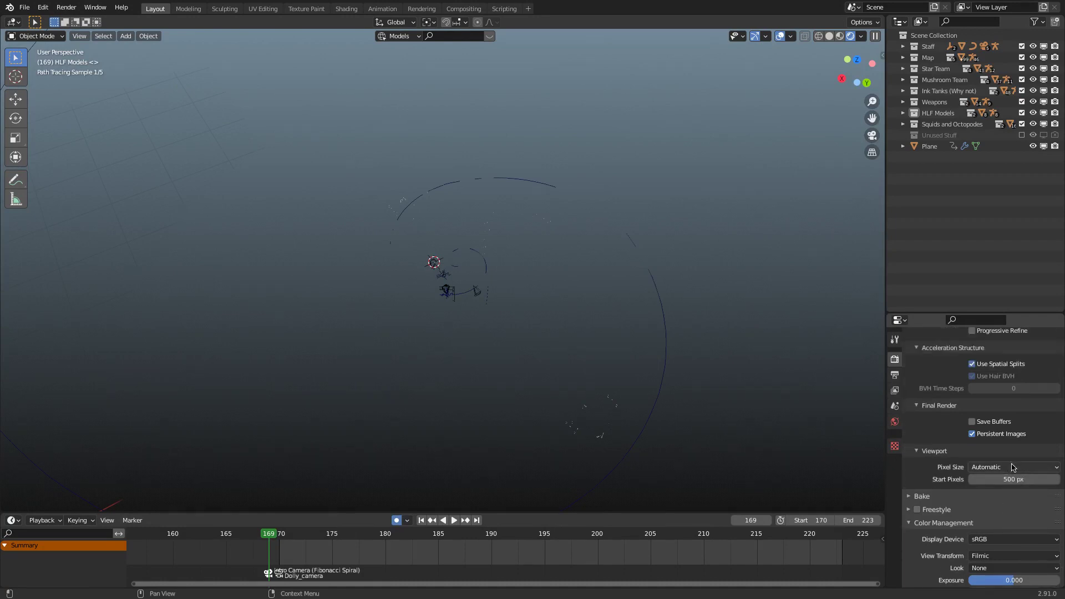
pyautogui.click(1014, 480)
pyautogui.press('BackSpace')
pyautogui.press('BackSpace')
pyautogui.press('BackSpace')
pyautogui.write('64')
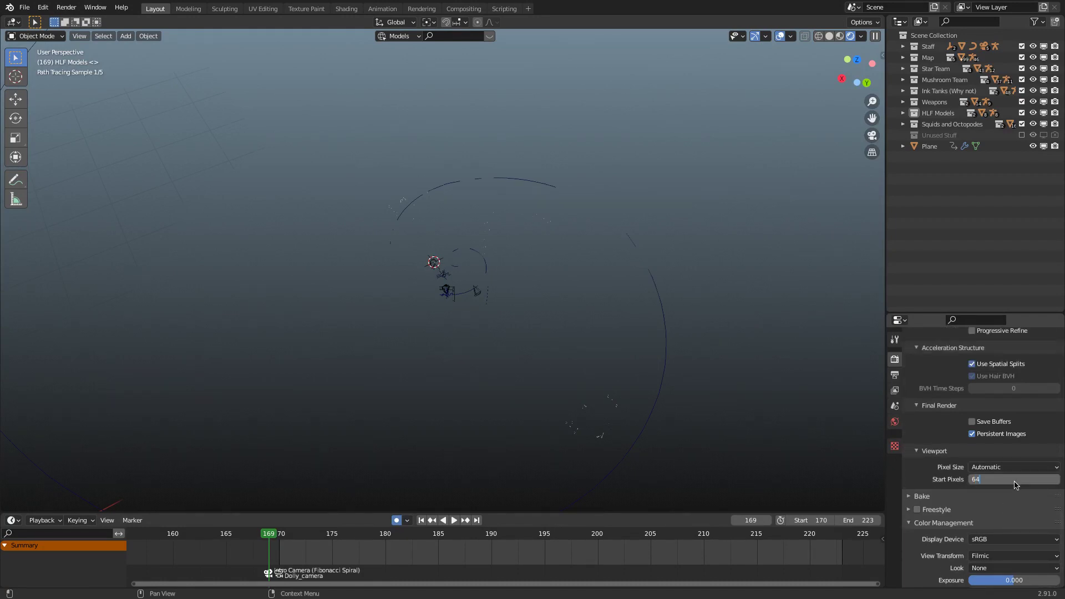
pyautogui.press('Return')
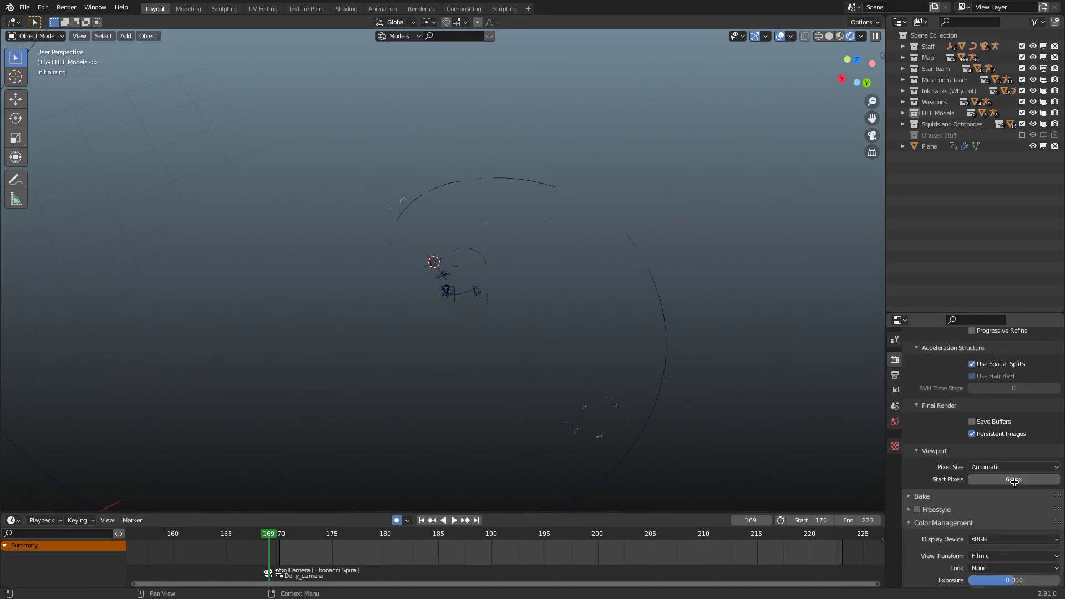